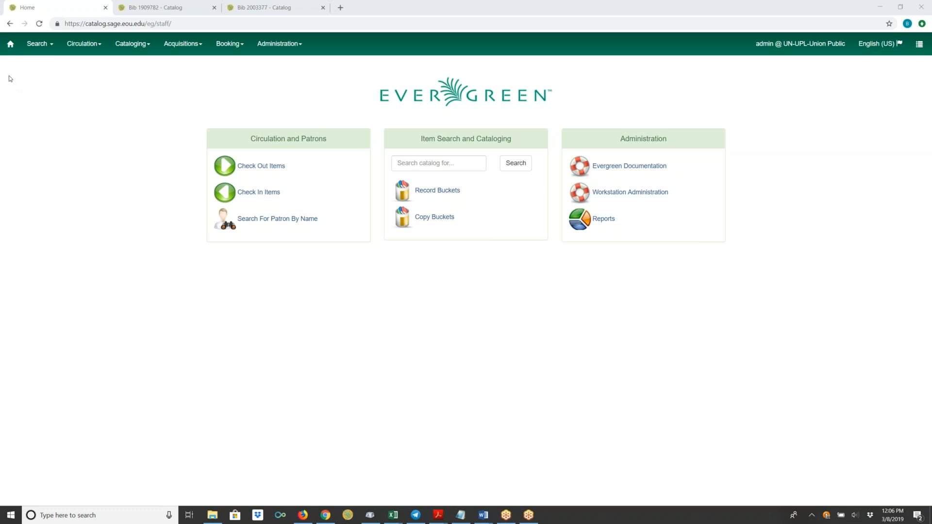
# - Run an advanced catalog search for titles containing "sandpiper cove"
pyautogui.click(38, 44)
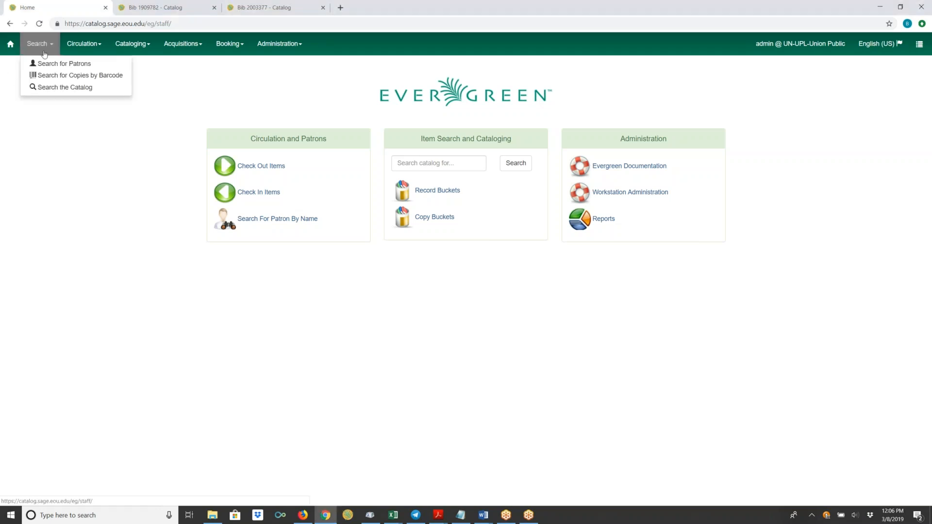
pyautogui.click(44, 89)
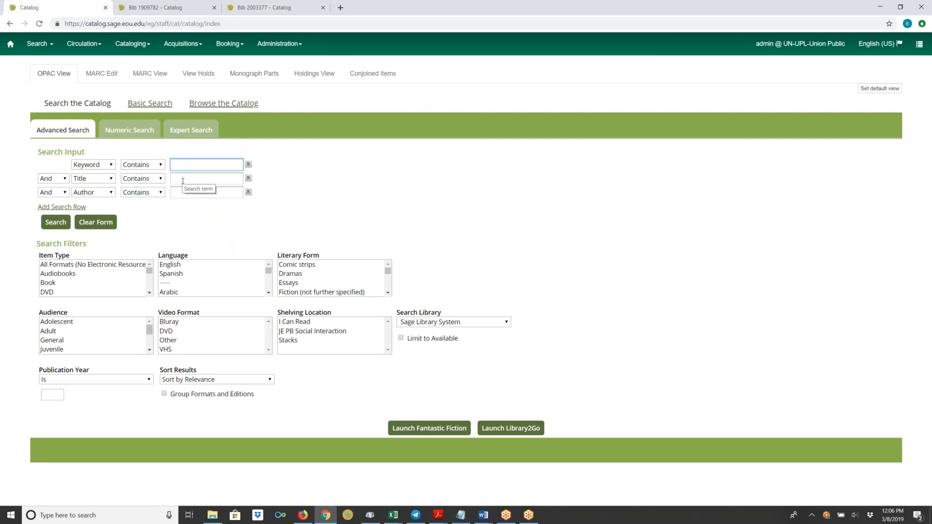
pyautogui.click(185, 180)
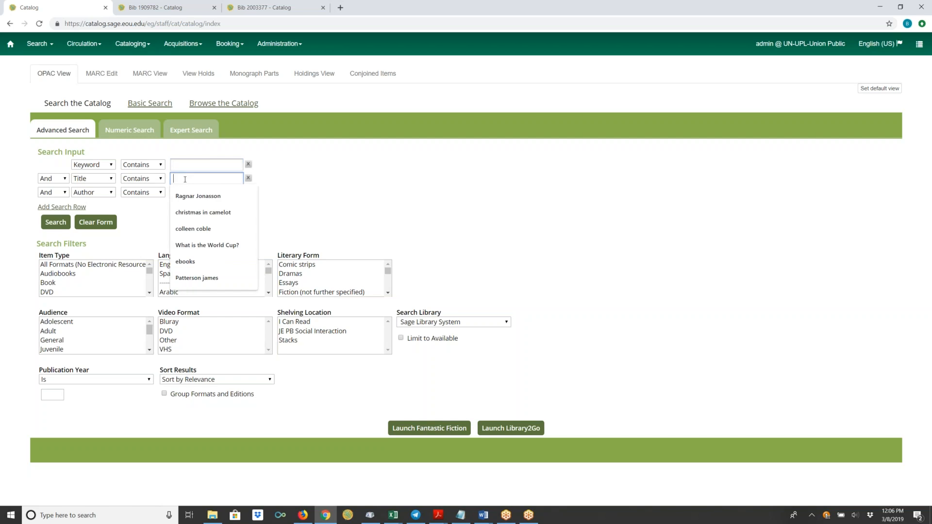
pyautogui.write('sa')
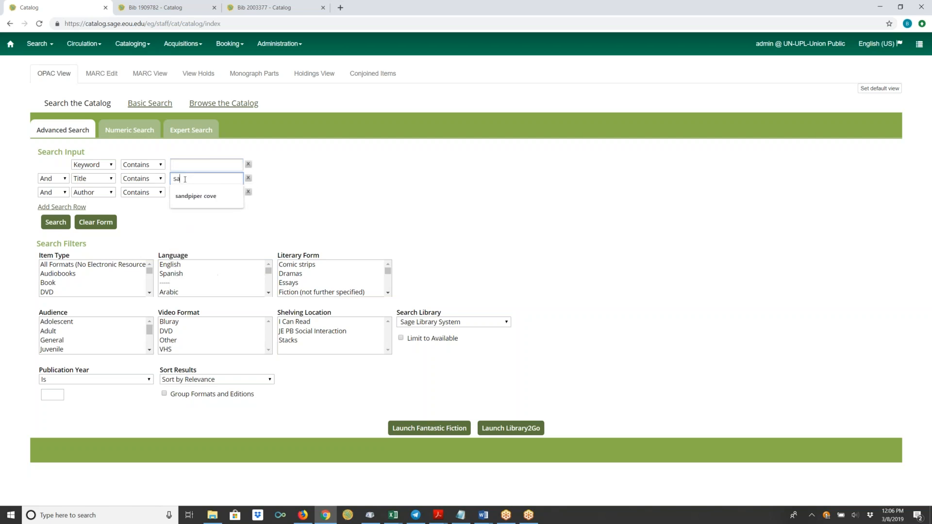
pyautogui.write('ndpiper cove')
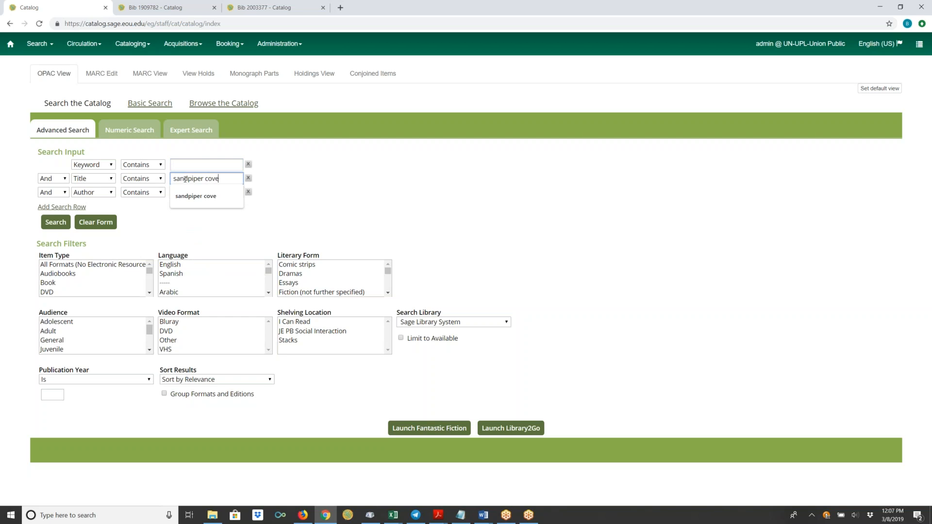
pyautogui.click(55, 224)
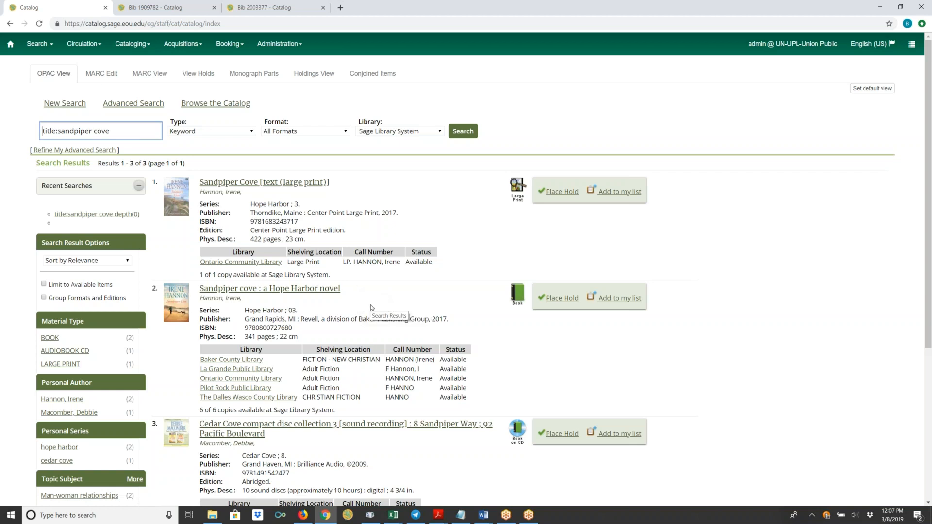
# - Open the record for "Sandpiper cove : a Hope Harbor novel" and review its summary and library holdings
pyautogui.click(234, 290)
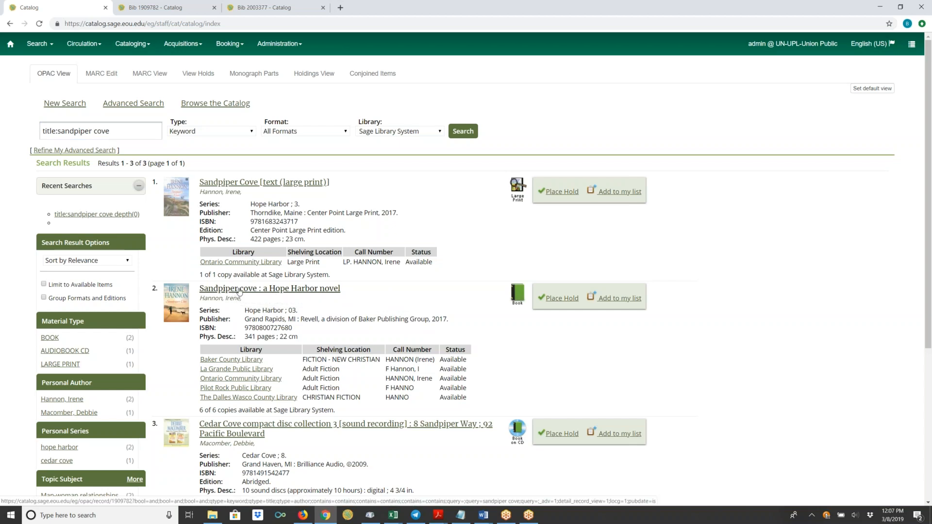
pyautogui.click(239, 290)
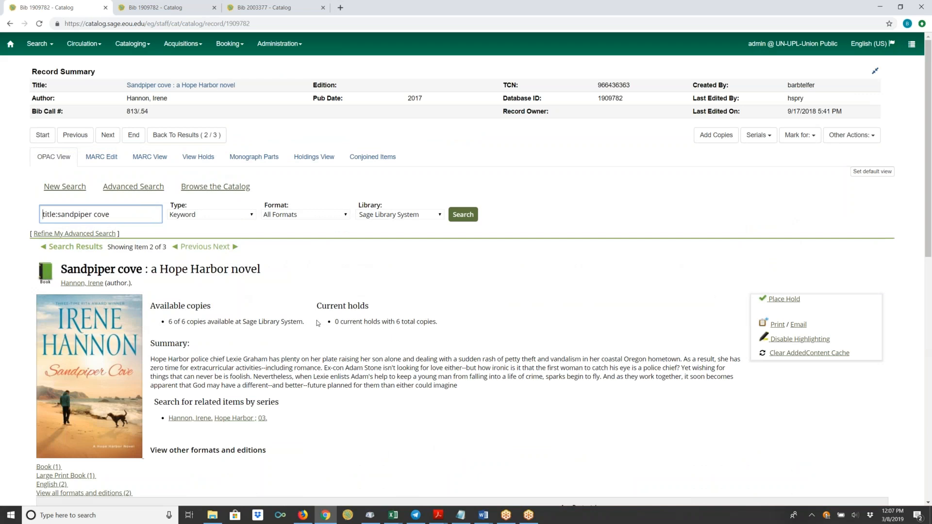
pyautogui.scroll(-6, 318, 323)
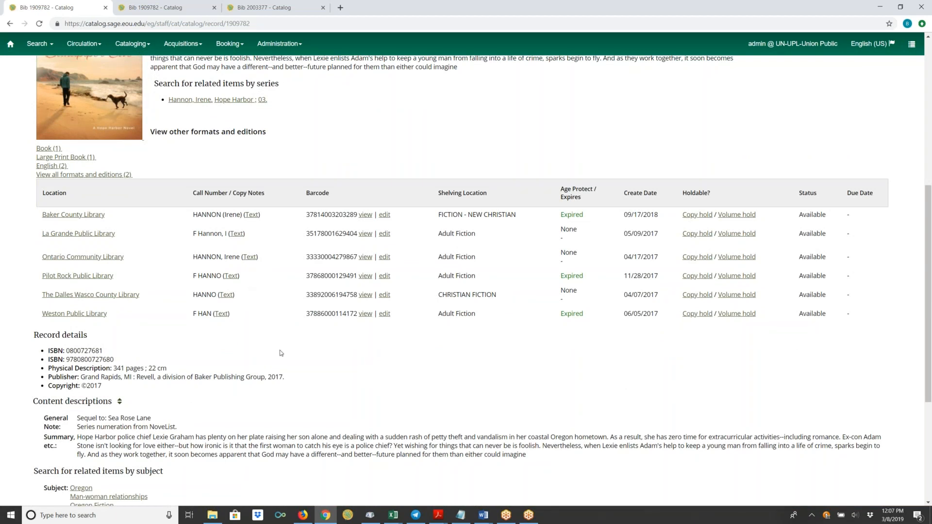
pyautogui.scroll(5, 310, 342)
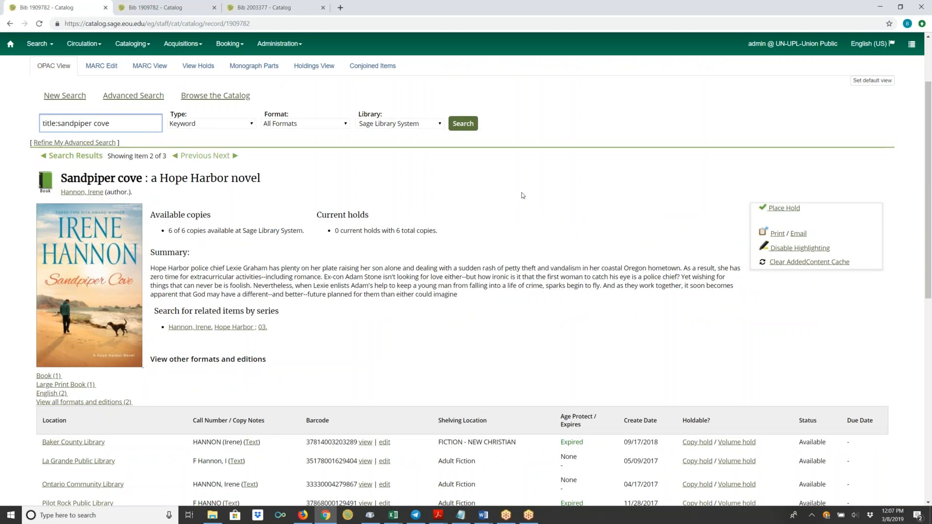
pyautogui.scroll(2, 527, 219)
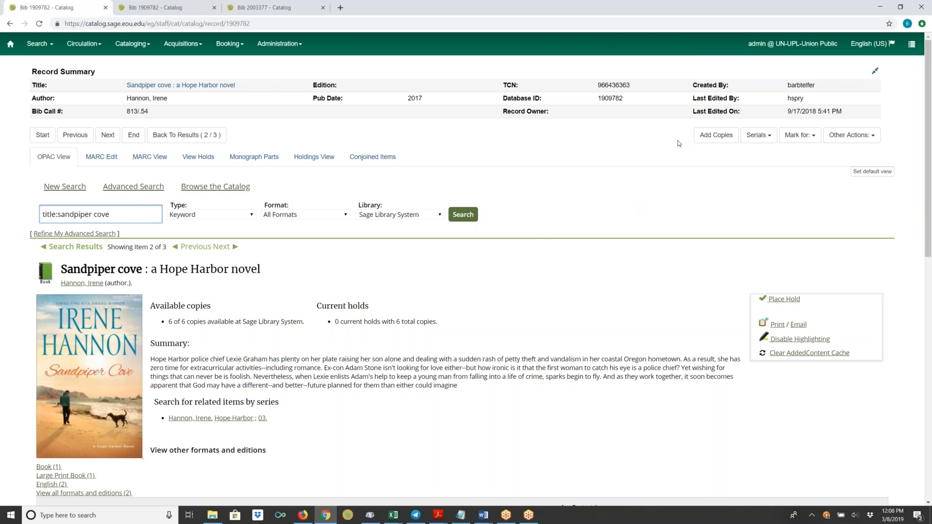
# - Start adding a copy to the open record and set its call number to FIC HAN
pyautogui.click(707, 136)
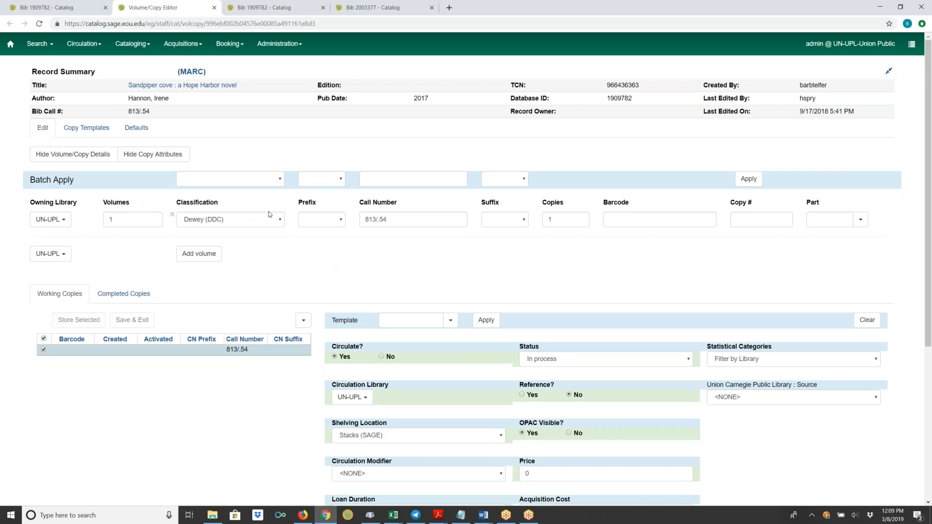
pyautogui.click(372, 222)
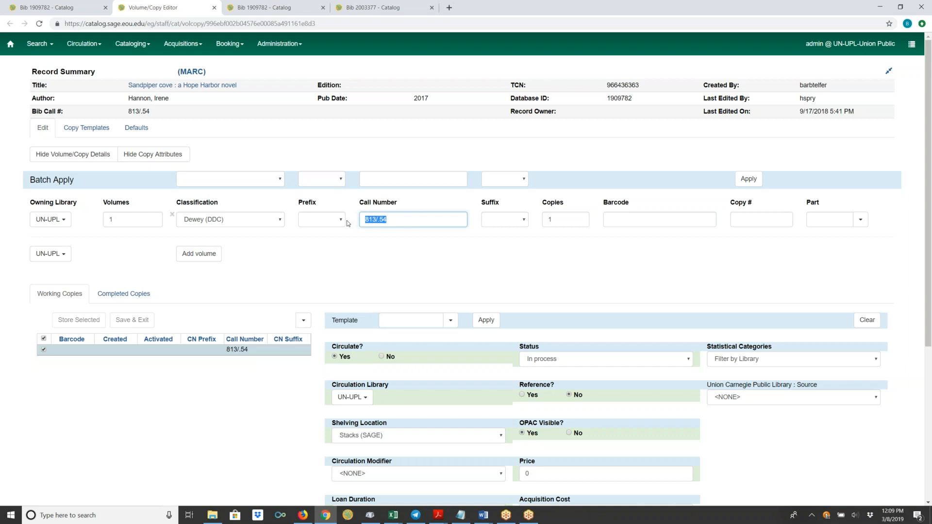
pyautogui.write('FIC H')
pyautogui.write('AN')
# - Enter upl22222 as the new copy's barcode
pyautogui.click(619, 218)
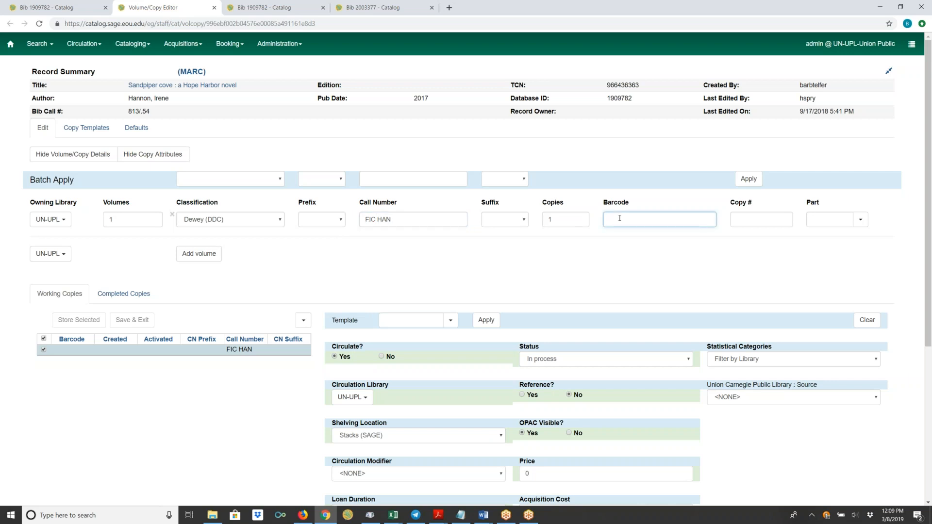
pyautogui.write('up')
pyautogui.write('l22222')
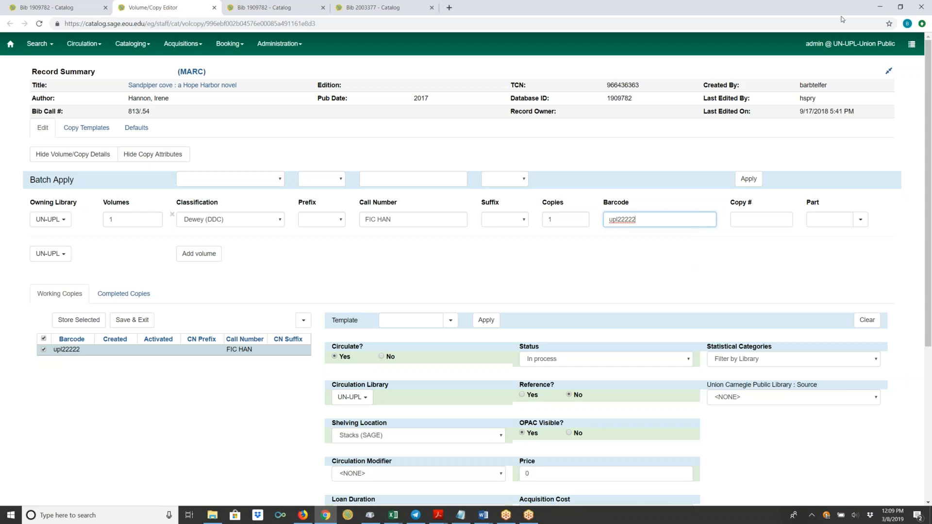
pyautogui.click(914, 33)
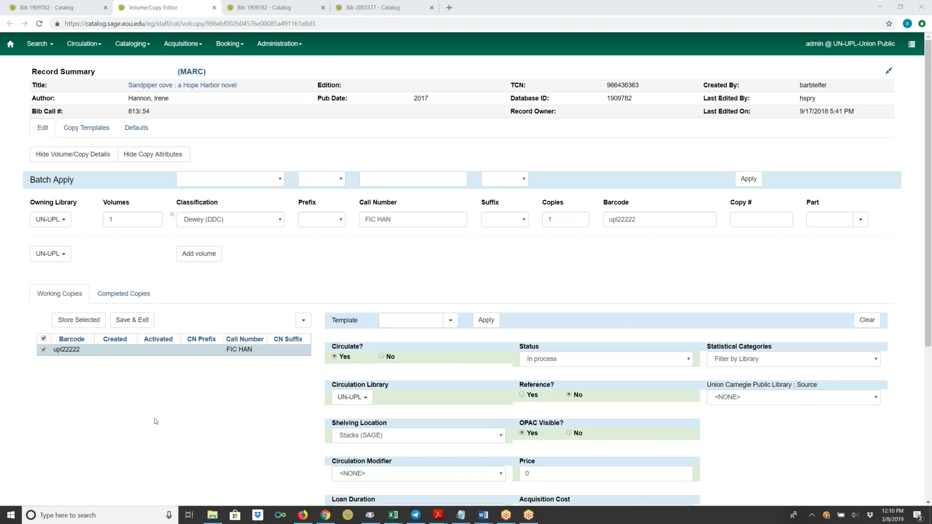
# - Apply the Union Paperback template to the working copy
pyautogui.click(450, 321)
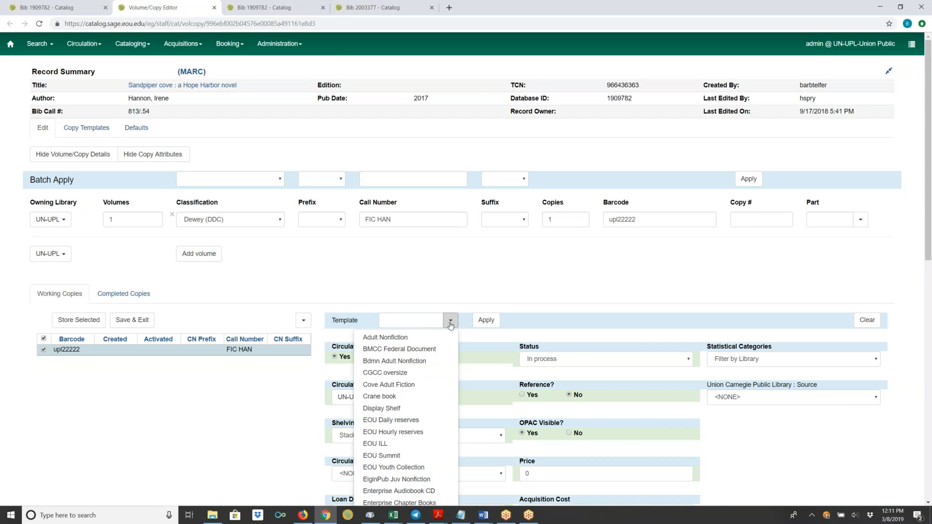
pyautogui.scroll(-4, 427, 387)
pyautogui.scroll(-7, 413, 343)
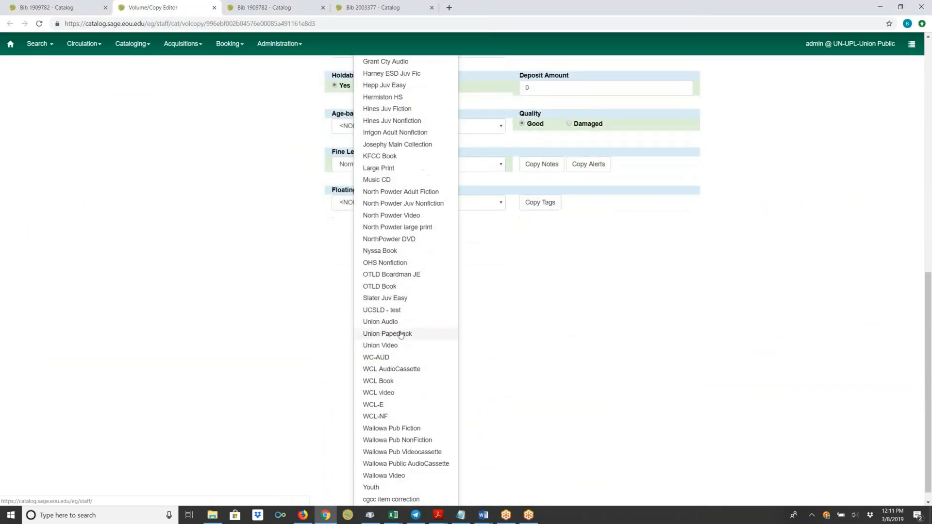
pyautogui.scroll(-1, 401, 334)
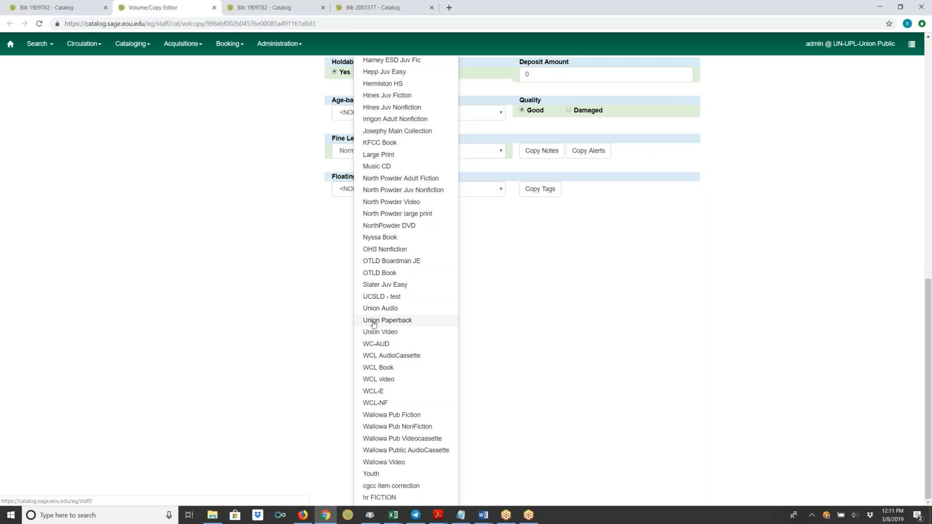
pyautogui.click(374, 322)
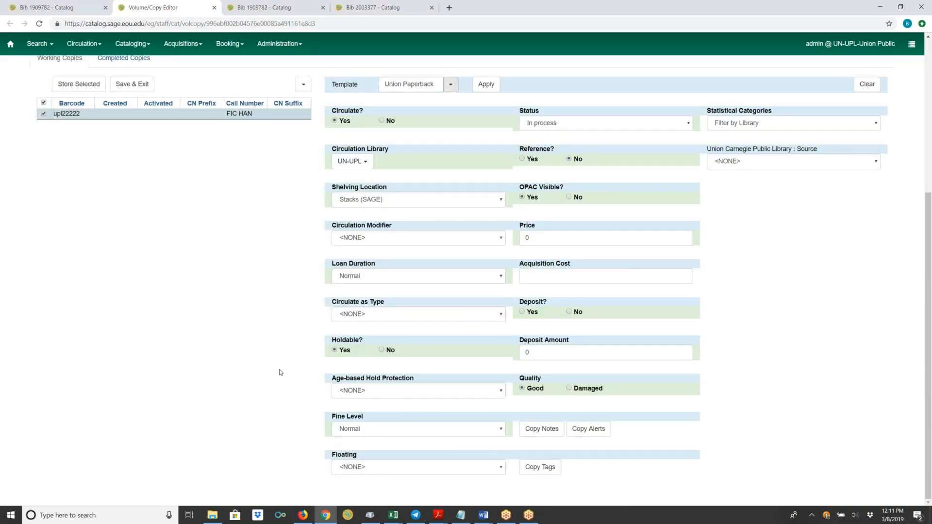
pyautogui.click(486, 85)
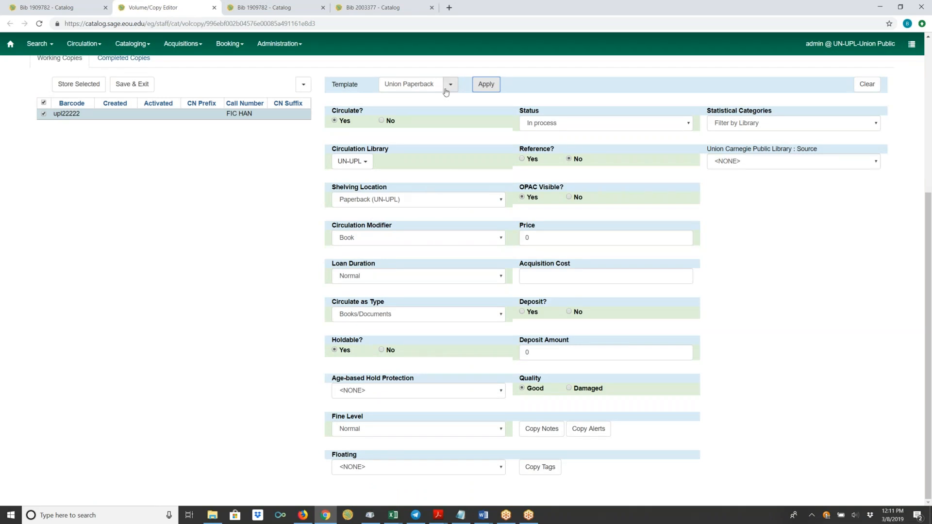
# - Open the copy template editor and look over the list of existing templates without choosing one
pyautogui.scroll(4, 374, 233)
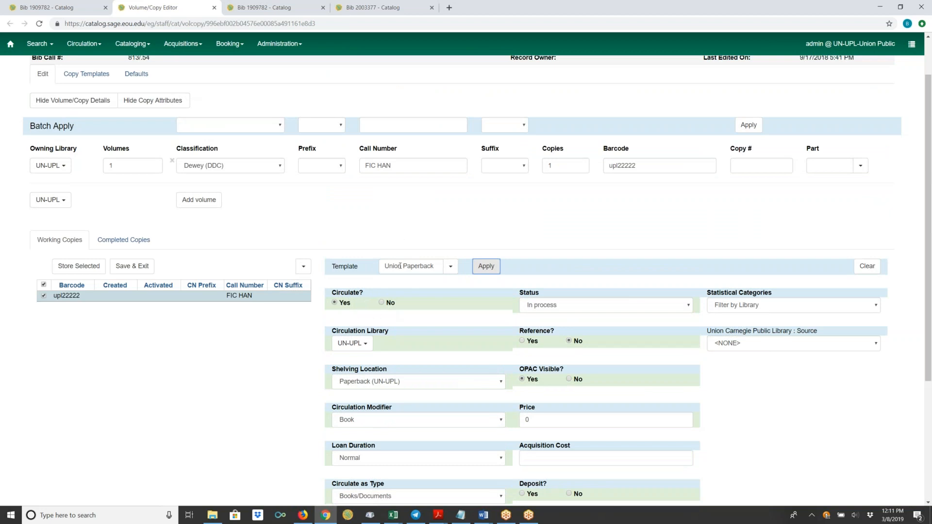
pyautogui.scroll(1, 132, 191)
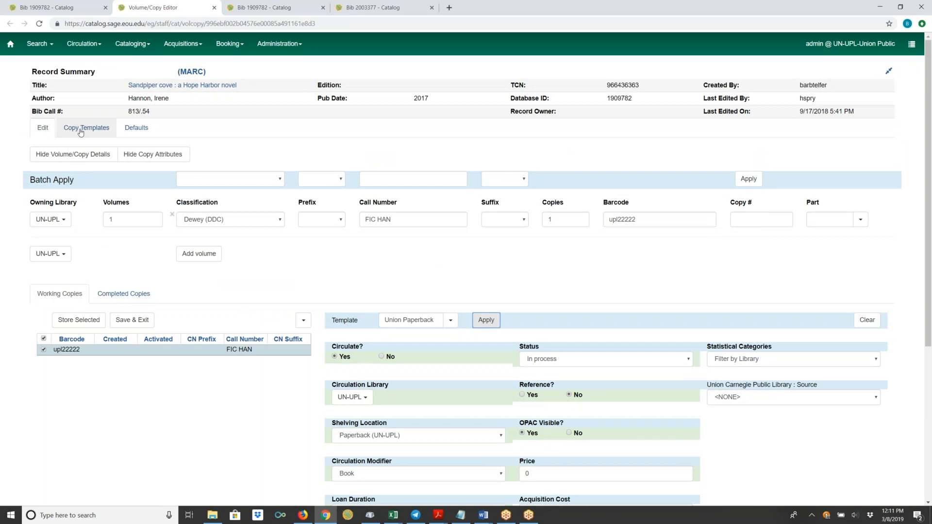
pyautogui.click(81, 132)
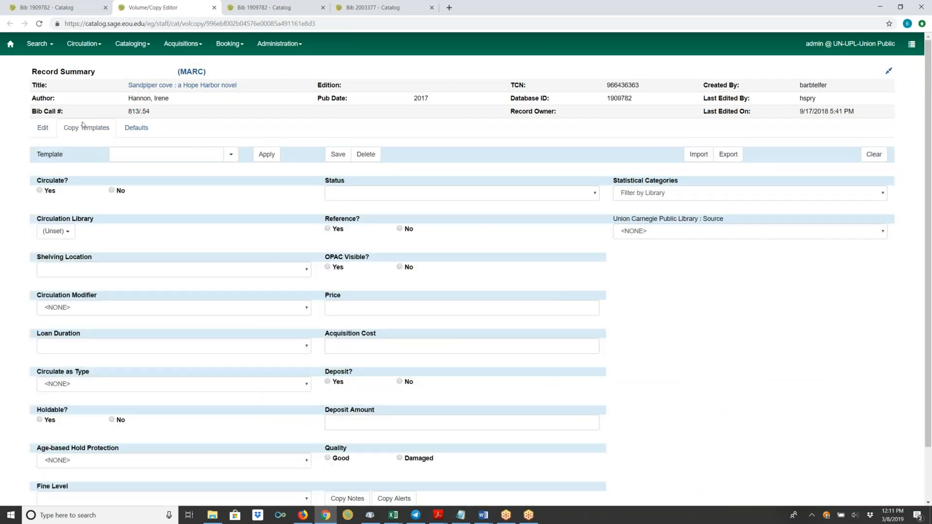
pyautogui.click(230, 155)
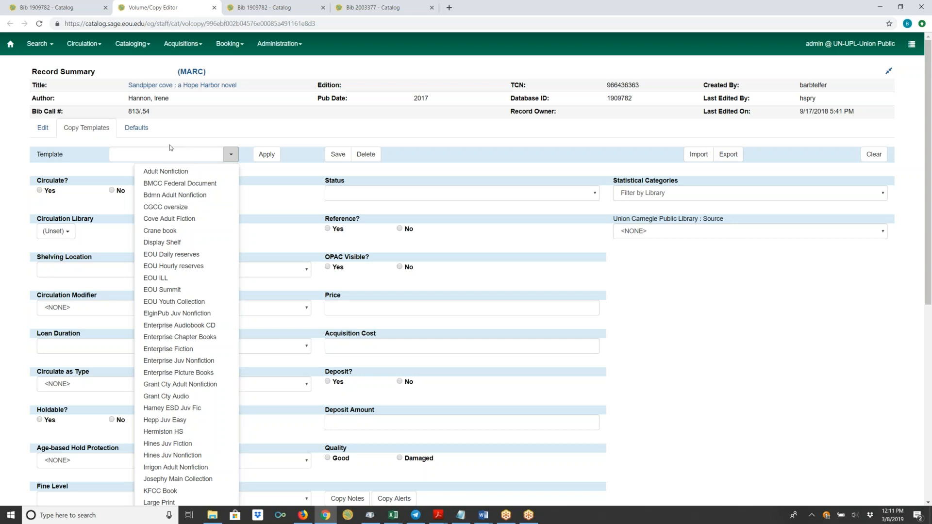
pyautogui.click(248, 141)
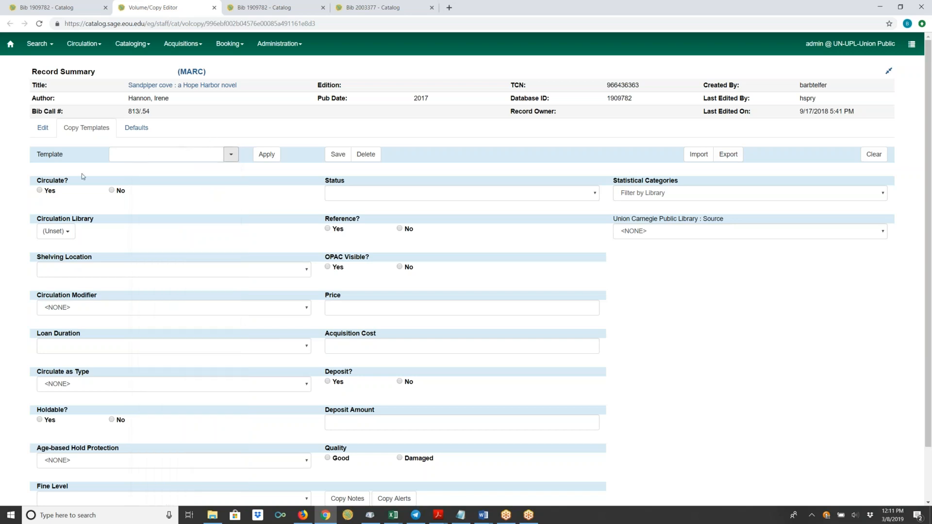
# - Set the new template's Circulate option to Yes and its Circulation Library to UN-UPL
pyautogui.click(40, 190)
pyautogui.click(69, 234)
pyautogui.moveTo(125, 252); pyautogui.dragTo(121, 296)
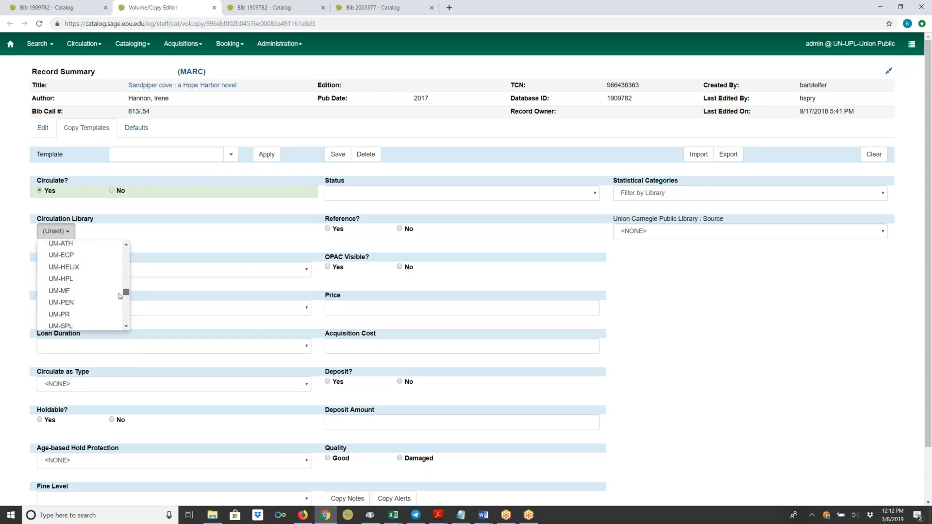
pyautogui.moveTo(120, 297); pyautogui.dragTo(119, 307)
pyautogui.click(62, 309)
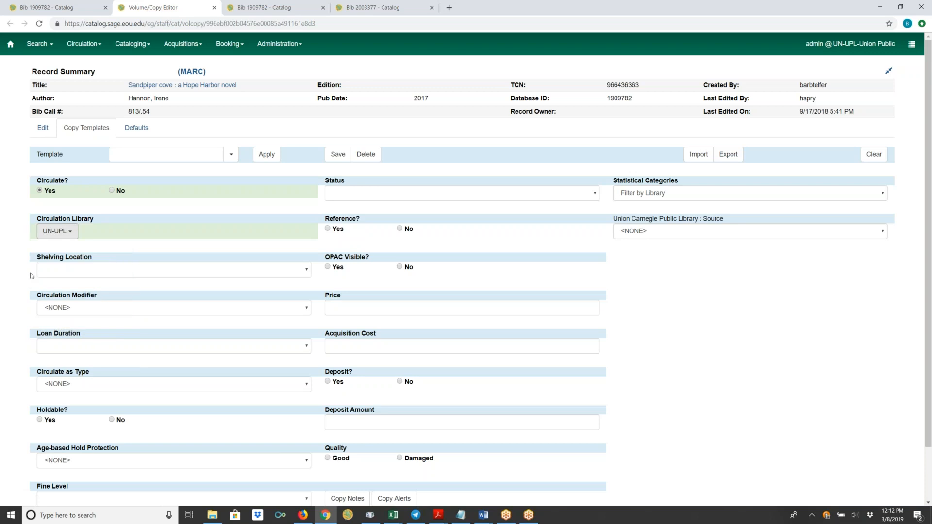
# - Set the template's Shelving Location to Adult Fiction (UN-UPL) and its Circulation Modifier to Book
pyautogui.click(308, 270)
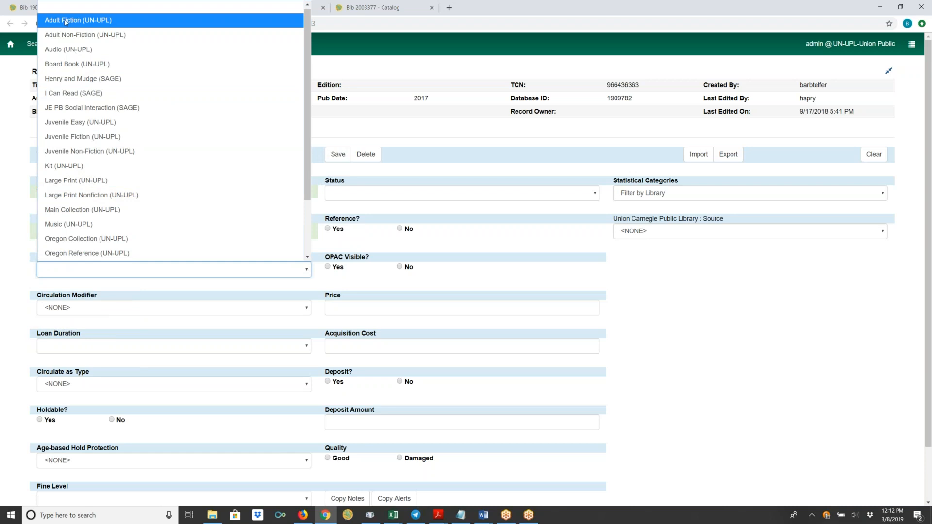
pyautogui.click(65, 22)
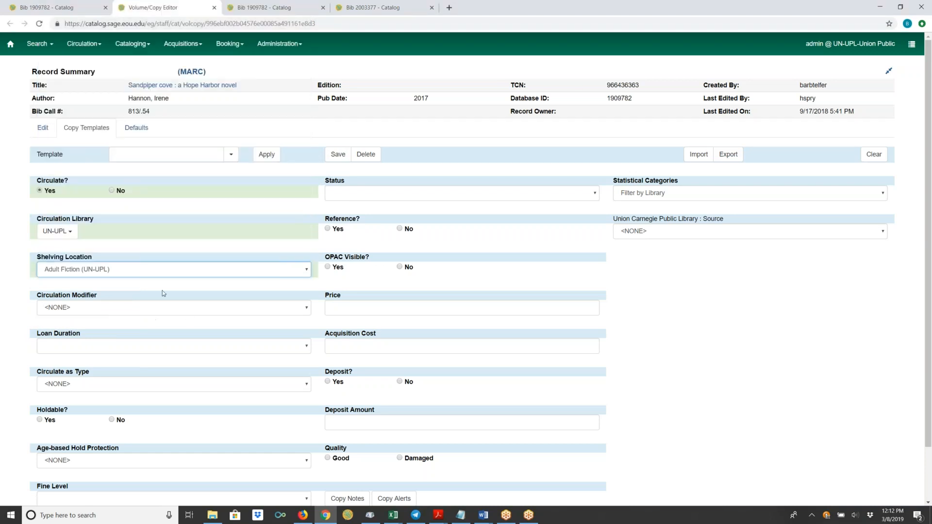
pyautogui.click(305, 308)
pyautogui.click(97, 108)
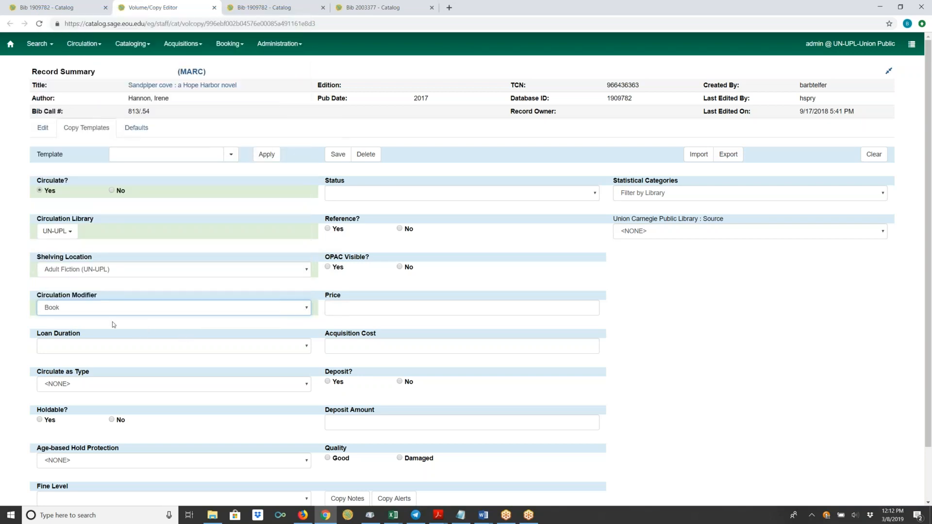
# - Set the template's Loan Duration to Normal, Circulate as Type to Books/Documents and Holdable to Yes
pyautogui.click(307, 347)
pyautogui.click(236, 392)
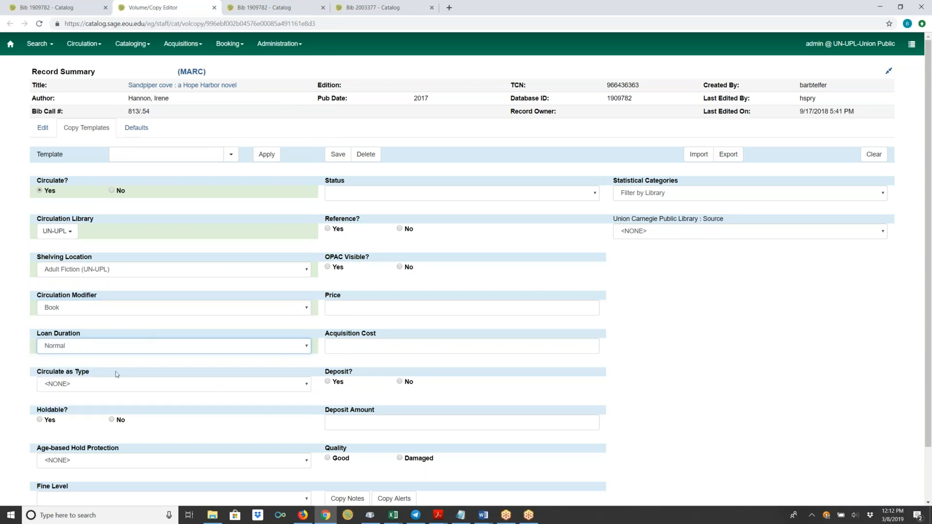
pyautogui.click(307, 389)
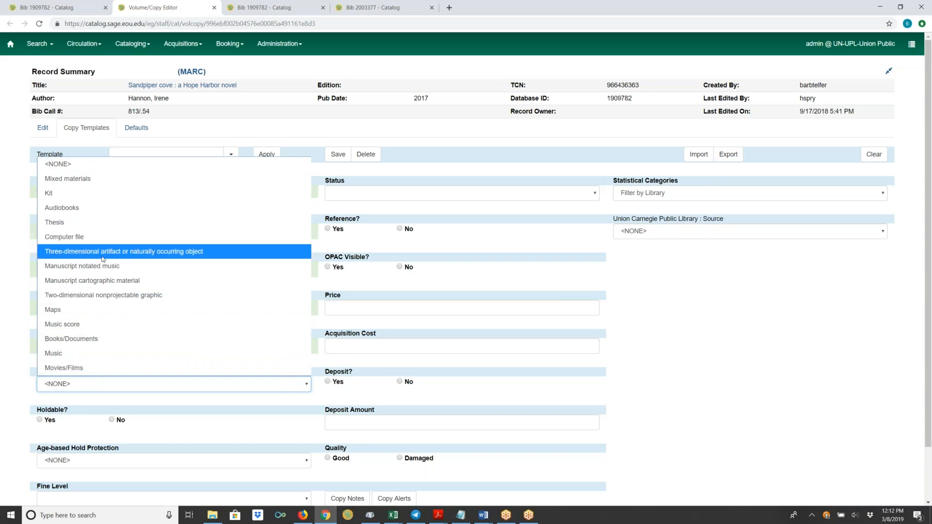
pyautogui.click(67, 341)
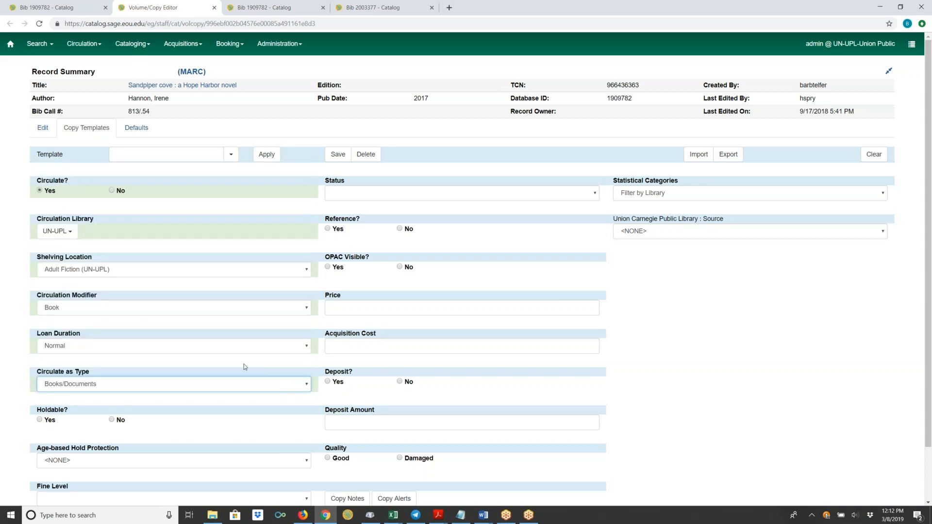
pyautogui.click(50, 421)
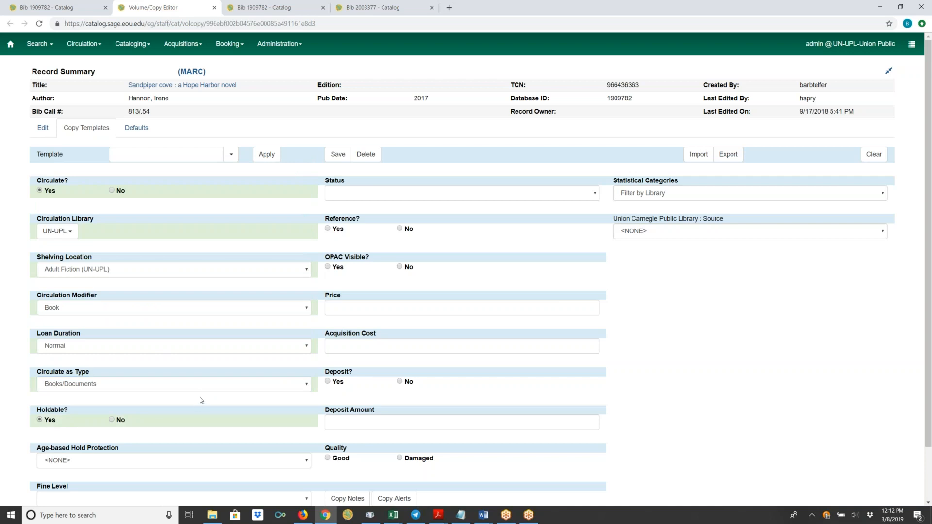
# - Set the template's Fine Level to Normal and its Age-based Hold Protection to Branch_Only_3months
pyautogui.scroll(-1, 212, 298)
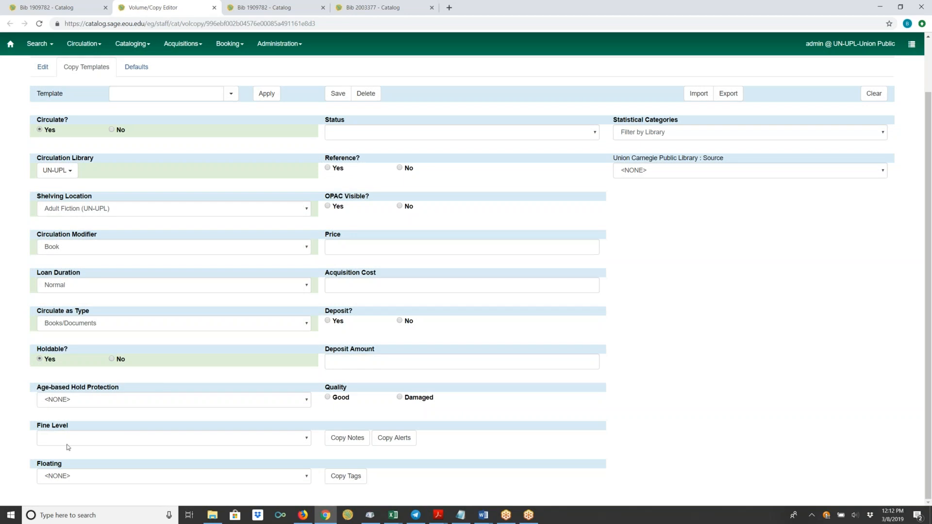
pyautogui.click(306, 438)
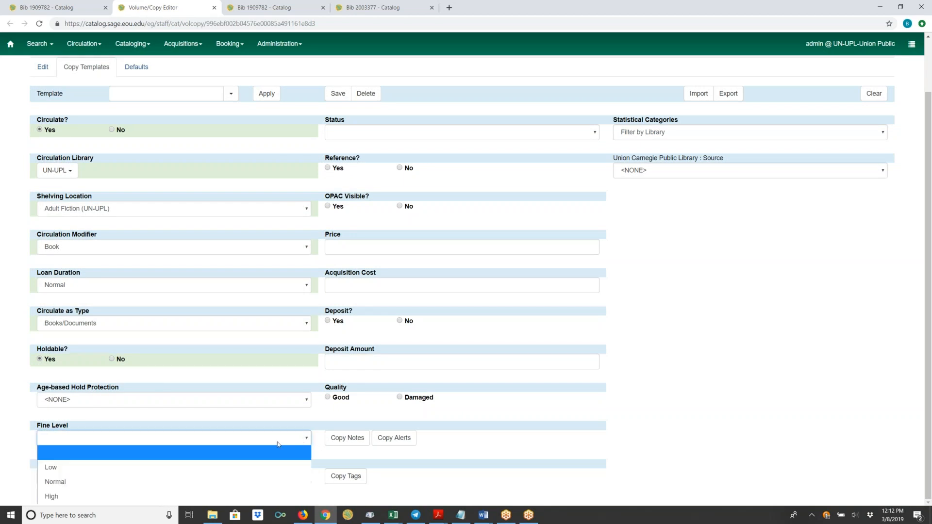
pyautogui.click(199, 482)
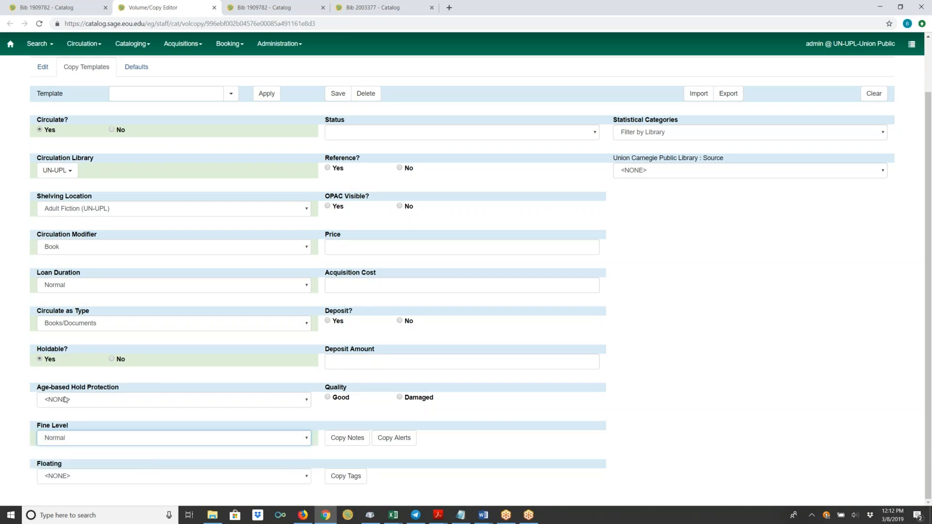
pyautogui.click(308, 400)
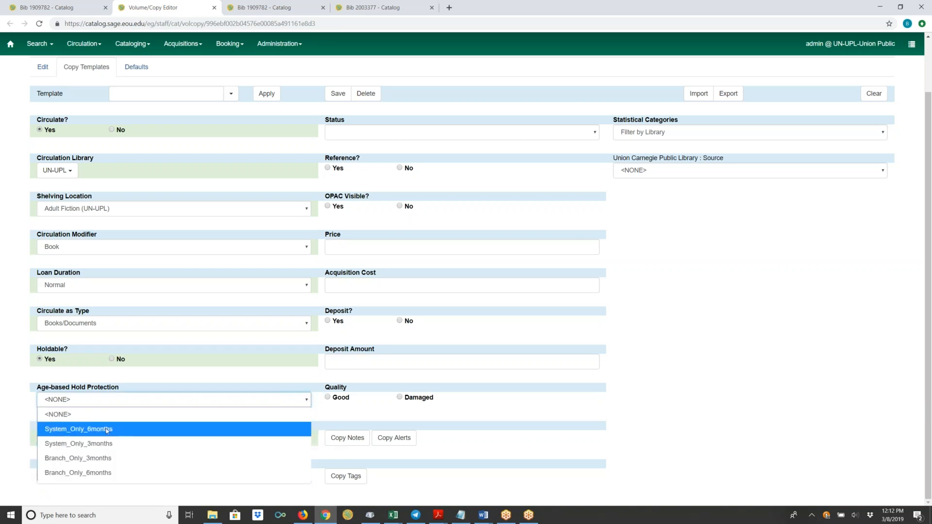
pyautogui.click(68, 459)
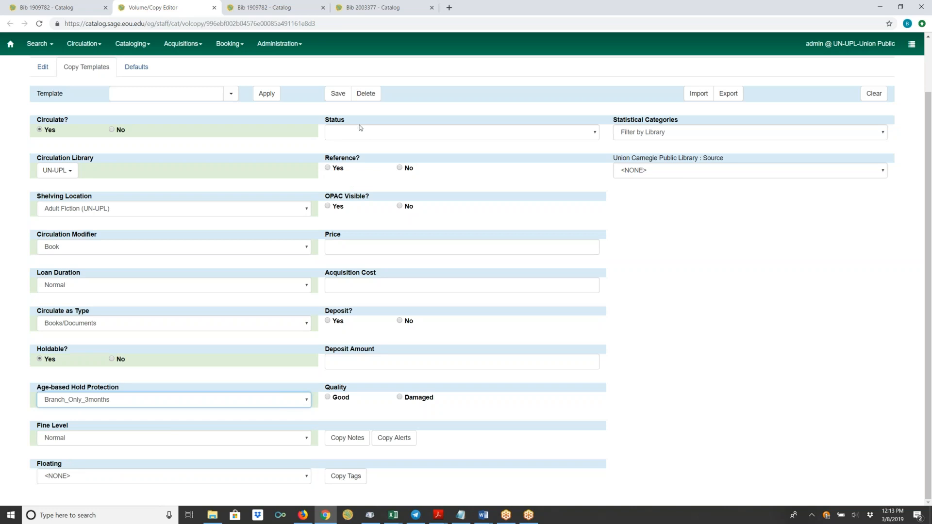
# - Set the template's Status to Available and OPAC Visible to Yes
pyautogui.click(593, 133)
pyautogui.click(442, 163)
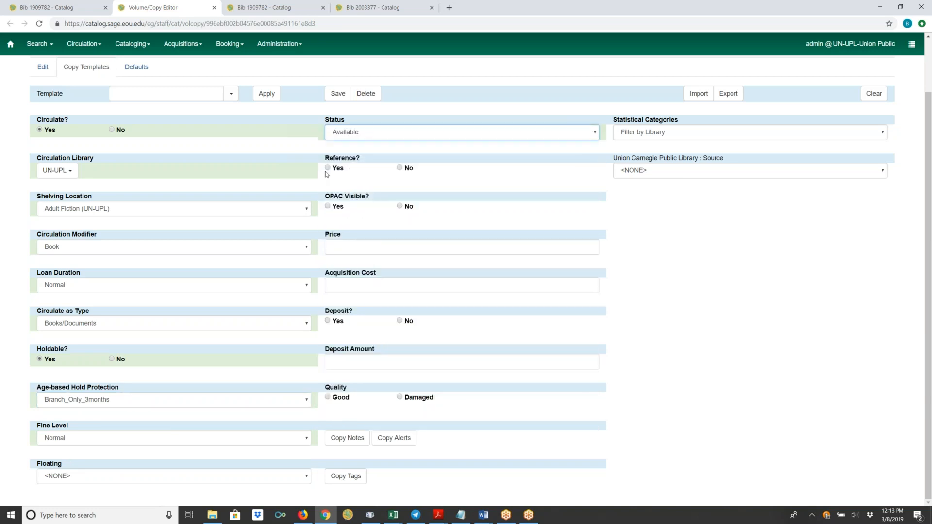
pyautogui.click(328, 206)
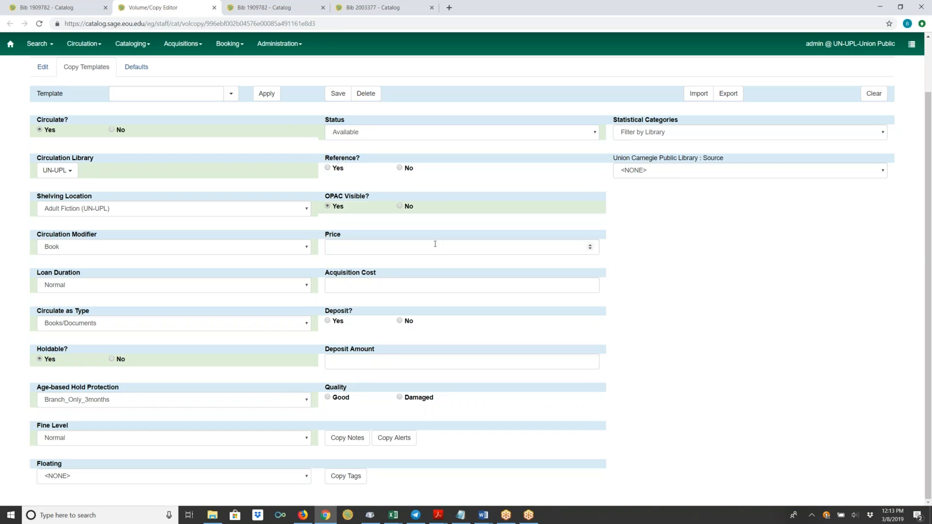
pyautogui.click(345, 247)
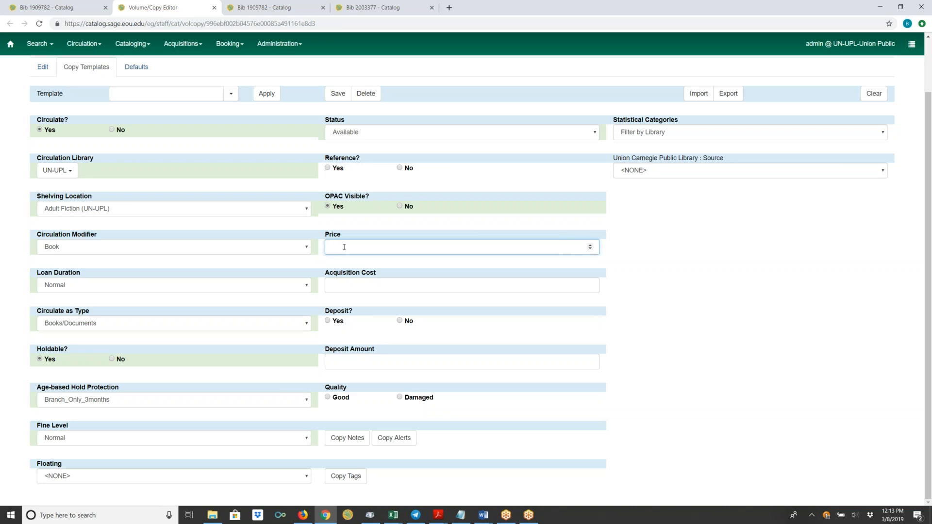
pyautogui.write('15.00')
pyautogui.press('BackSpace')
pyautogui.press('BackSpace')
# - Look through the available Status options for the template and keep Available selected
pyautogui.click(358, 134)
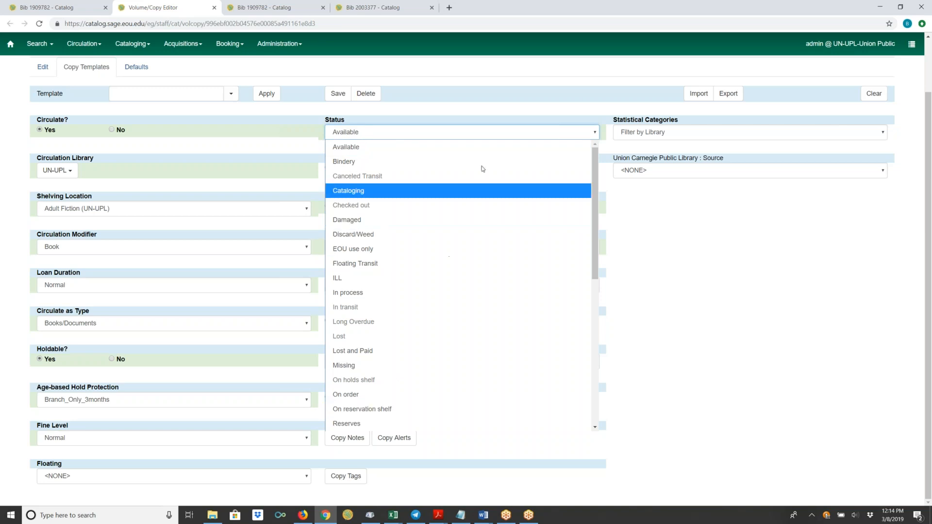
pyautogui.moveTo(591, 235); pyautogui.dragTo(595, 194)
pyautogui.click(366, 136)
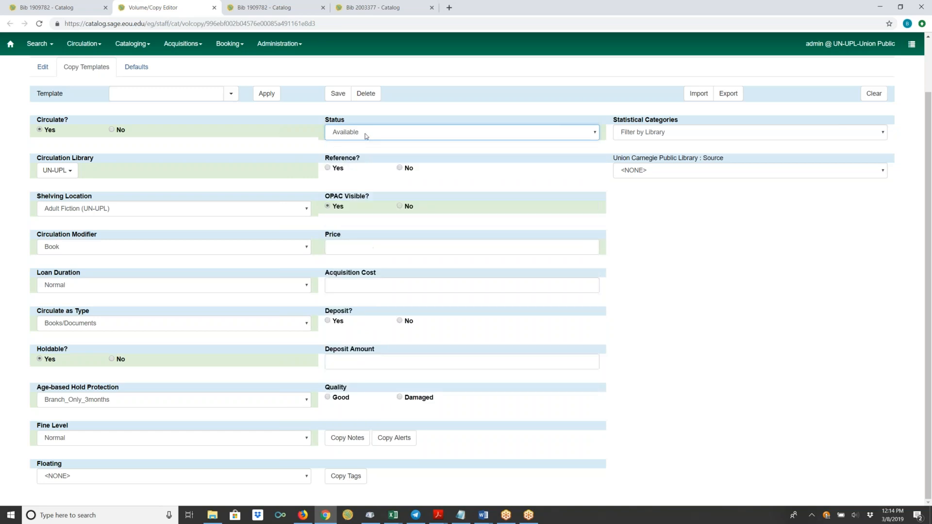
pyautogui.click(364, 133)
pyautogui.click(357, 148)
# - Set the template's Deposit option to No, Quality to Good and Reference to No
pyautogui.click(400, 320)
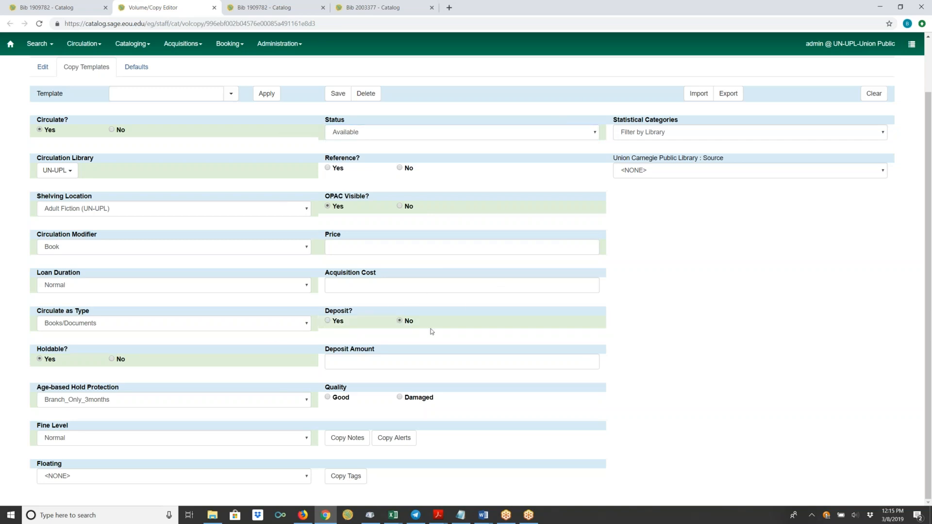
pyautogui.click(328, 398)
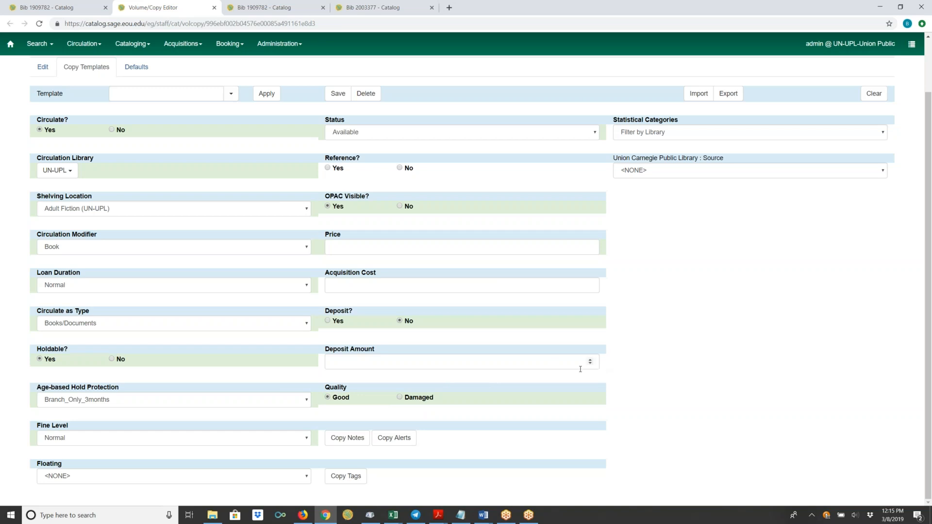
pyautogui.click(400, 169)
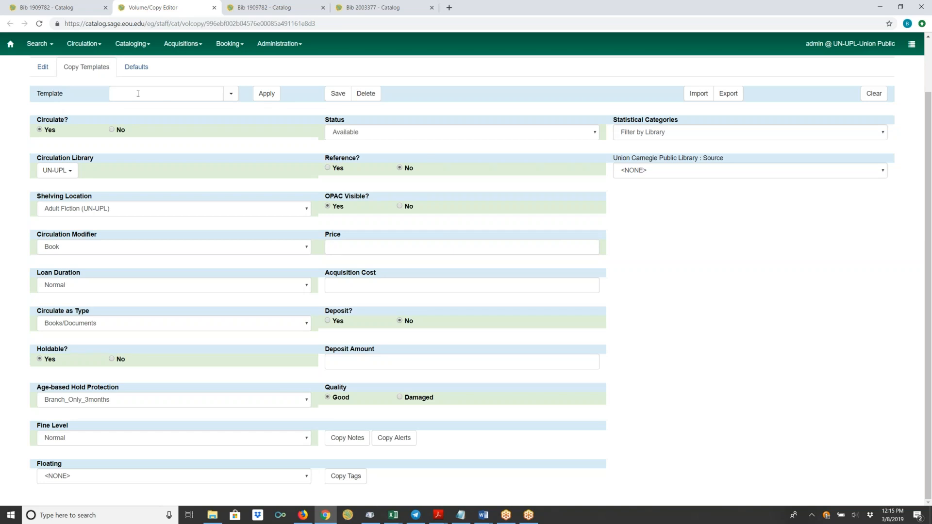
# - Name the copy template "Union Adult Fiction" and save it
pyautogui.click(335, 96)
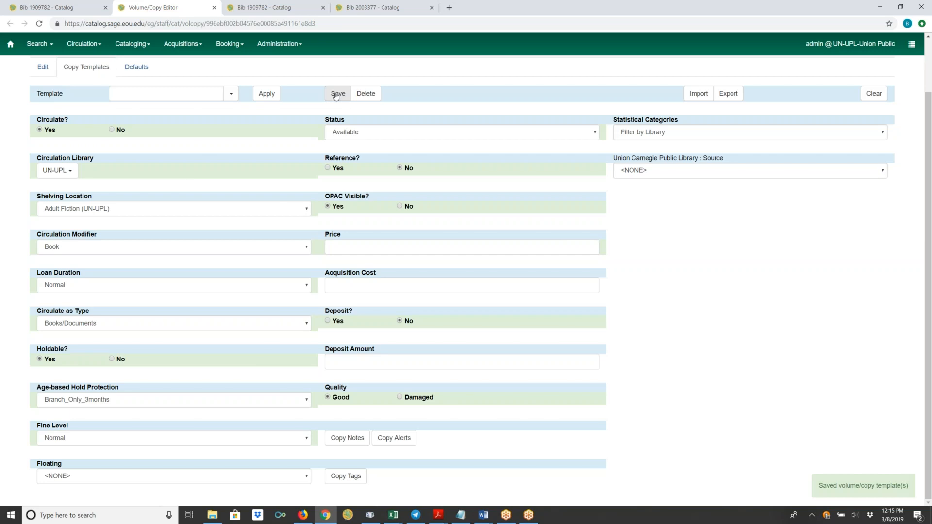
pyautogui.click(122, 101)
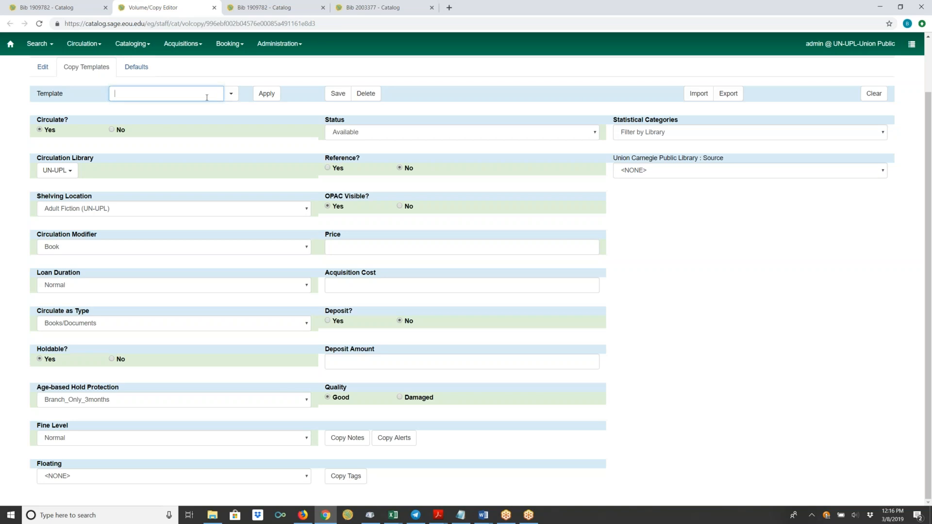
pyautogui.write('nion Adult Fiction')
pyautogui.click(335, 95)
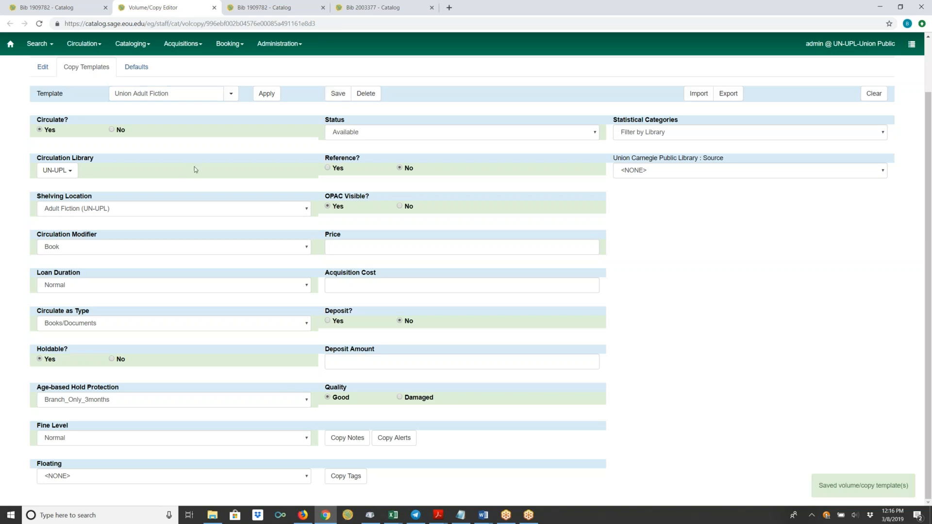
# - Return to editing the working copy and apply the Union Adult Fiction template to it
pyautogui.click(43, 70)
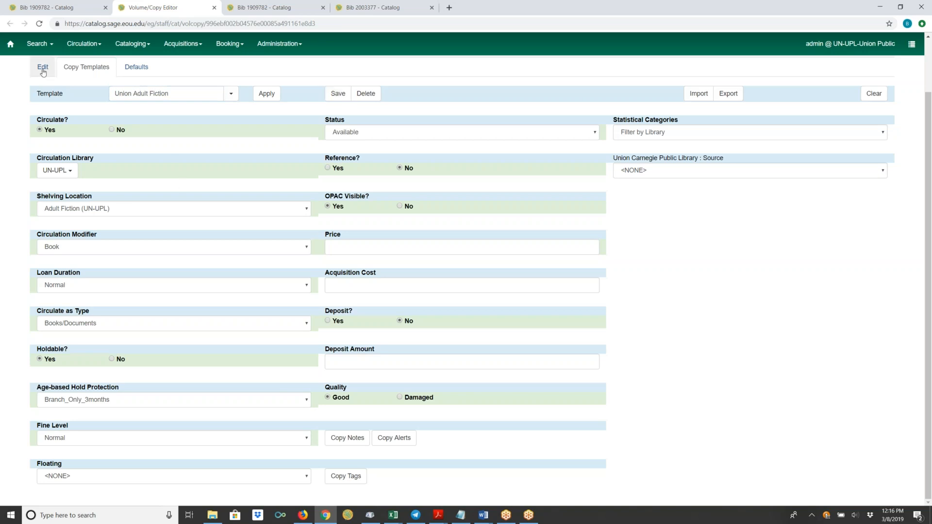
pyautogui.click(451, 259)
pyautogui.scroll(-5, 436, 320)
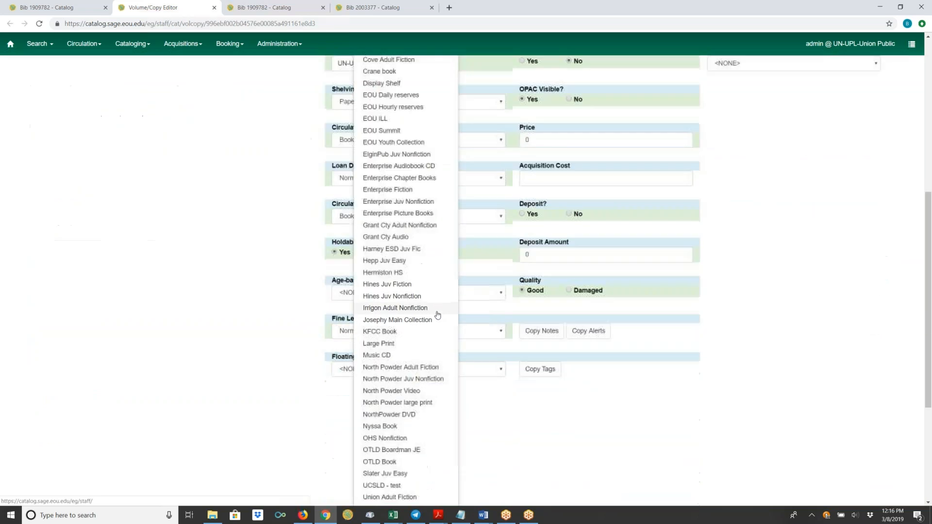
pyautogui.scroll(-4, 421, 289)
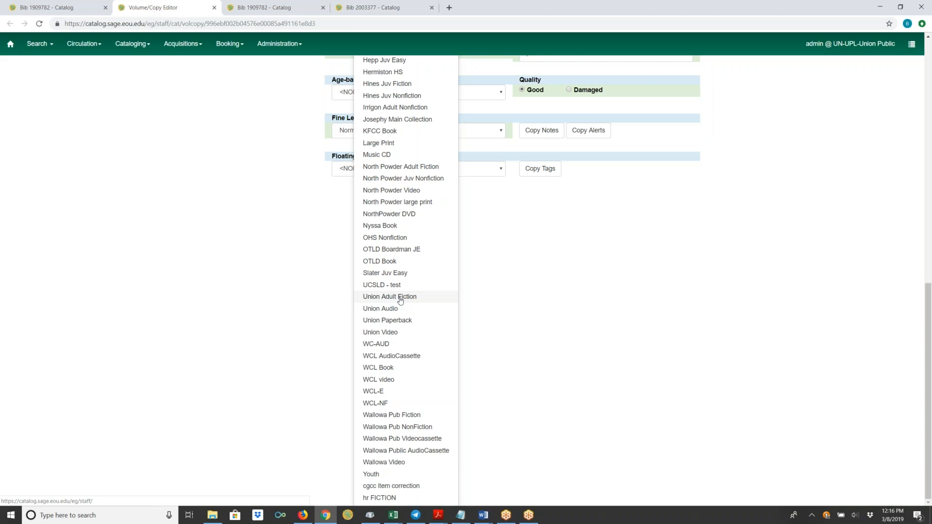
pyautogui.click(400, 301)
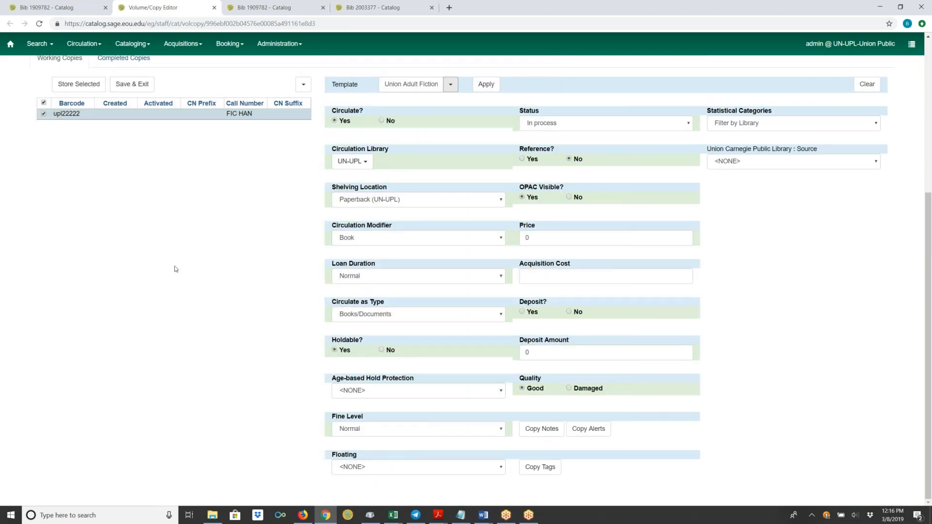
pyautogui.click(487, 86)
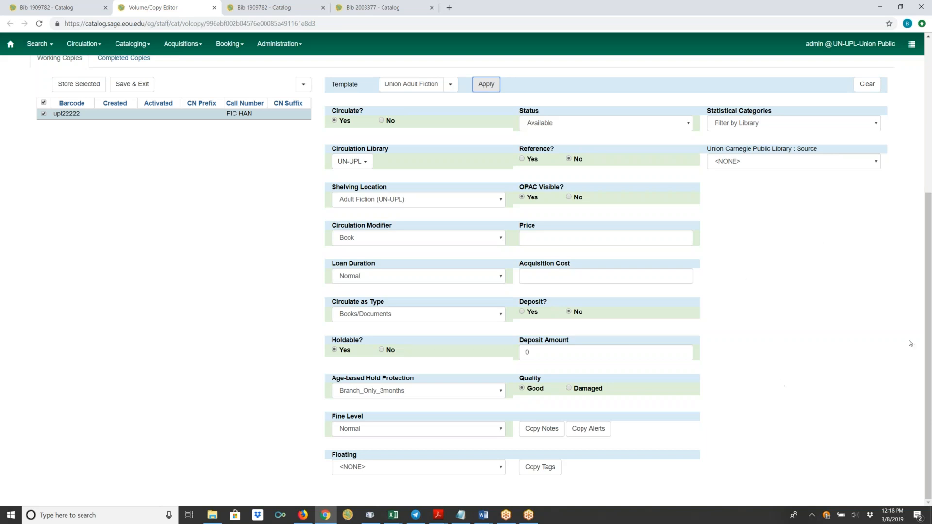
# - Set the working copy's Price to 15.00
pyautogui.click(930, 326)
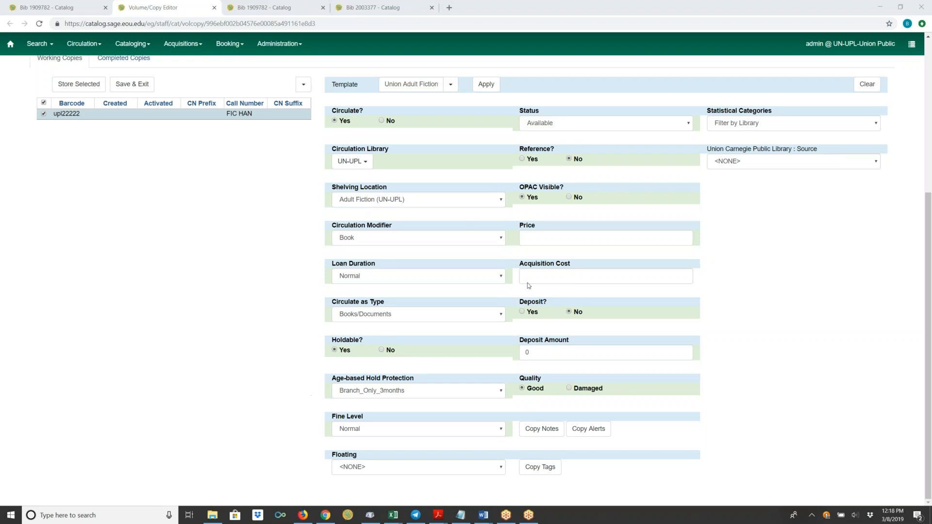
pyautogui.click(527, 237)
pyautogui.write('15.00')
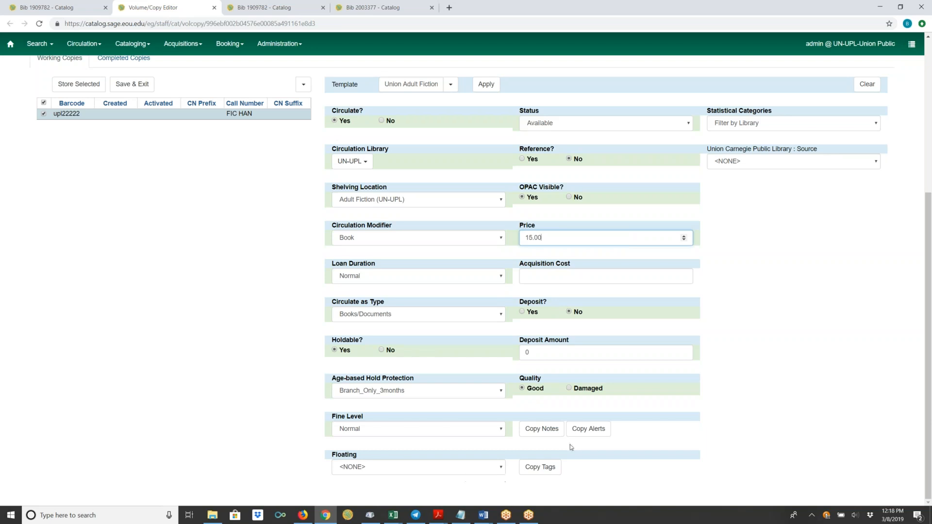
# - Inspect the new copy note form and the copy alert types, cancelling both without adding anything
pyautogui.click(537, 434)
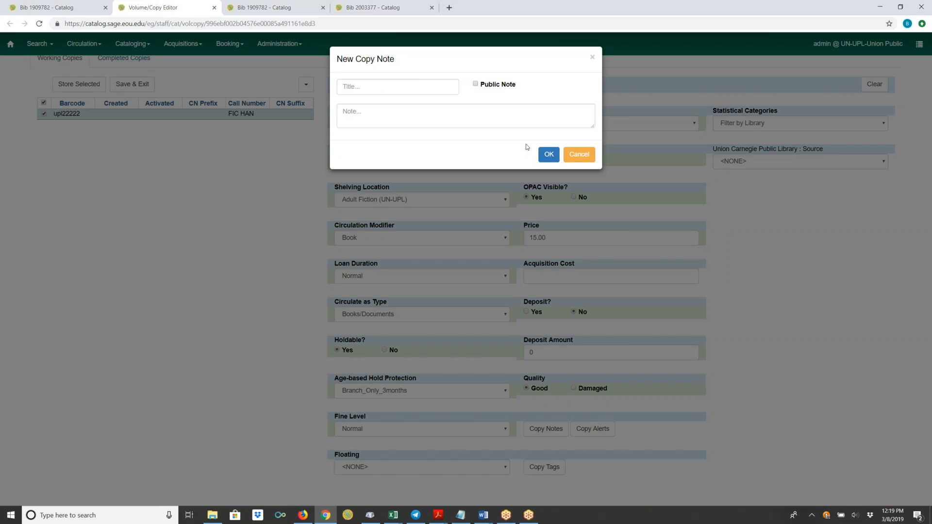
pyautogui.click(578, 154)
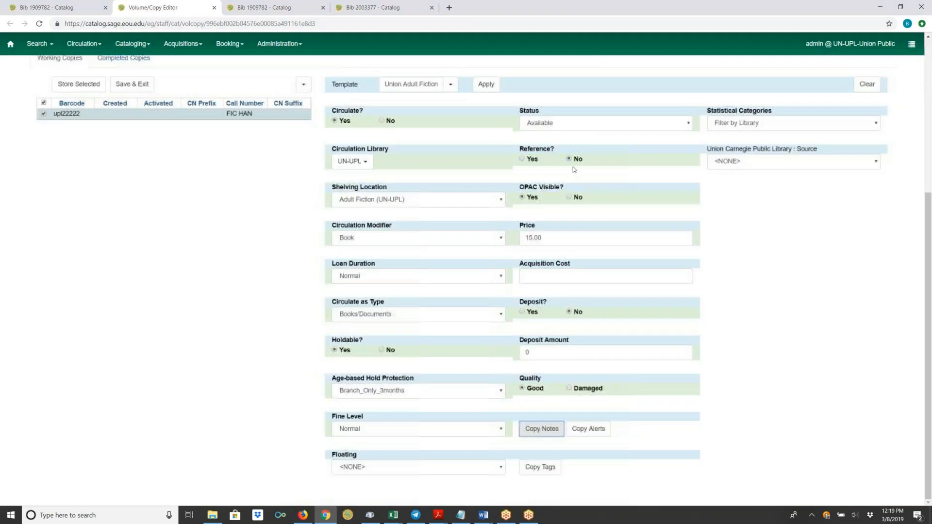
pyautogui.click(585, 430)
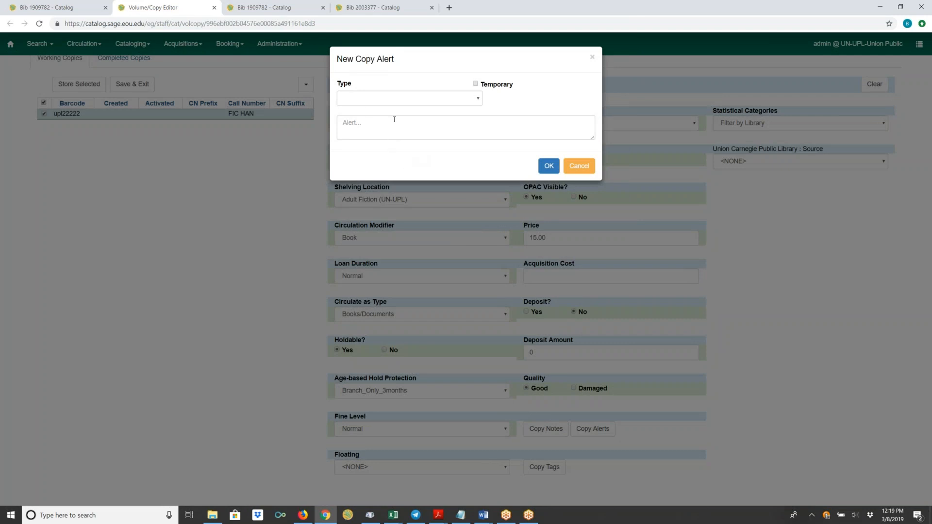
pyautogui.click(478, 100)
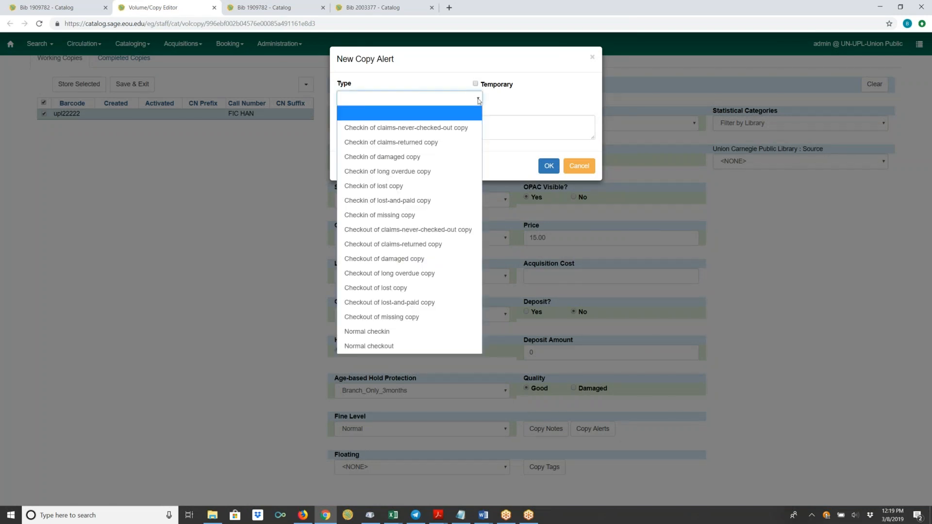
pyautogui.click(479, 101)
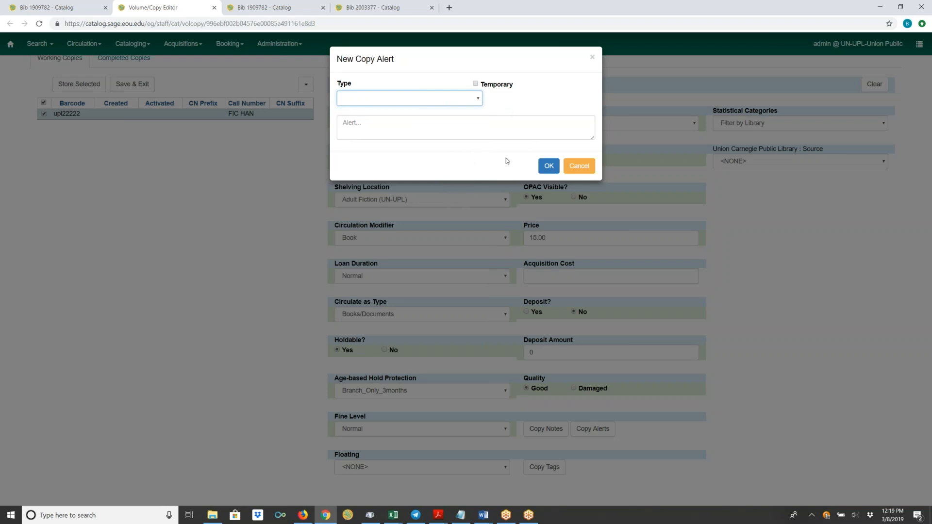
pyautogui.click(579, 167)
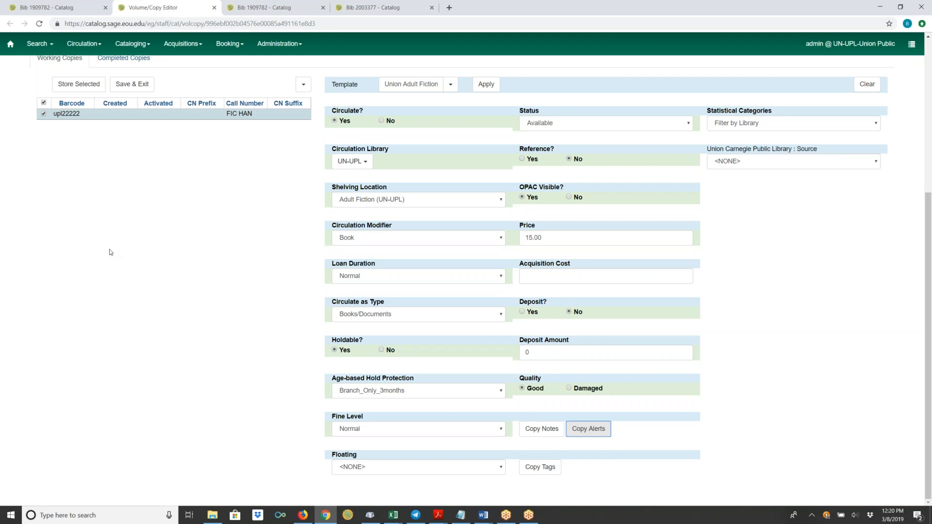
# - Review the copy's volume details, call number, barcode and all attributes filled in from the template
pyautogui.scroll(1, 107, 259)
pyautogui.scroll(4, 108, 259)
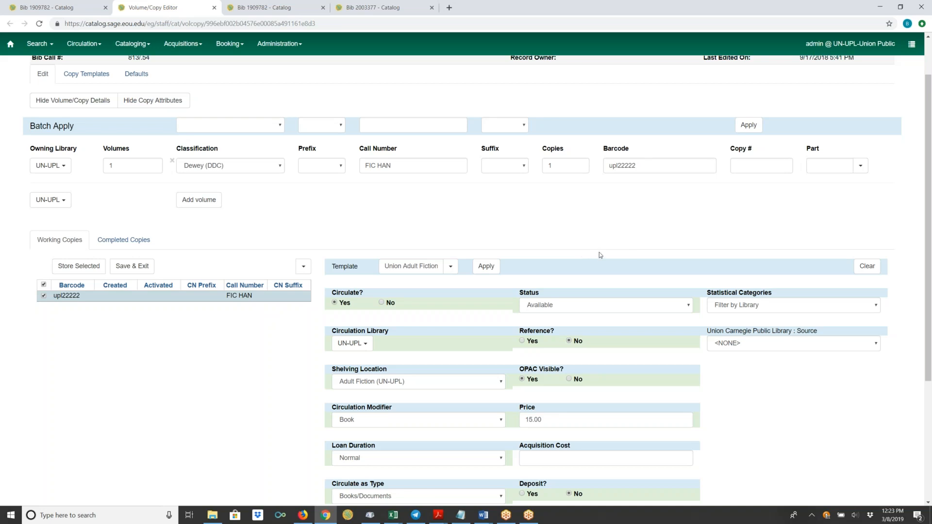
pyautogui.scroll(-1, 604, 265)
pyautogui.scroll(-2, 632, 322)
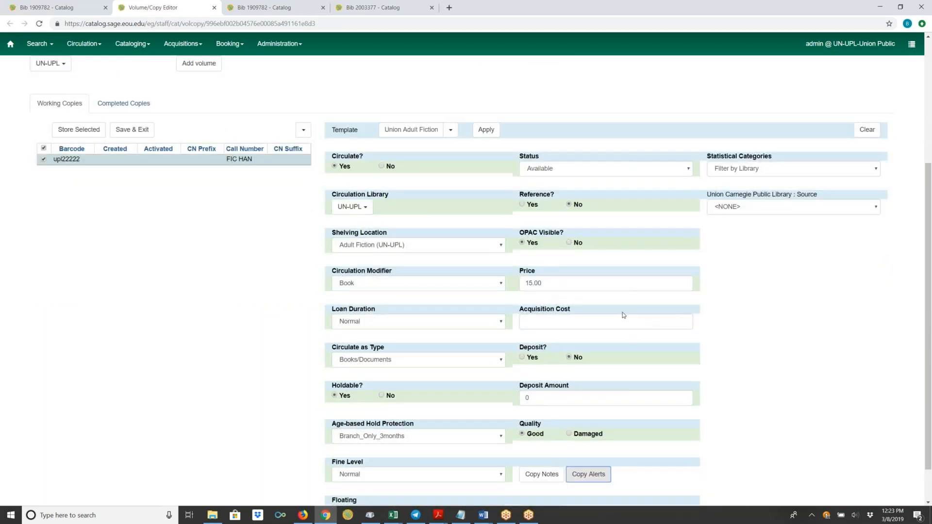
pyautogui.scroll(-1, 624, 301)
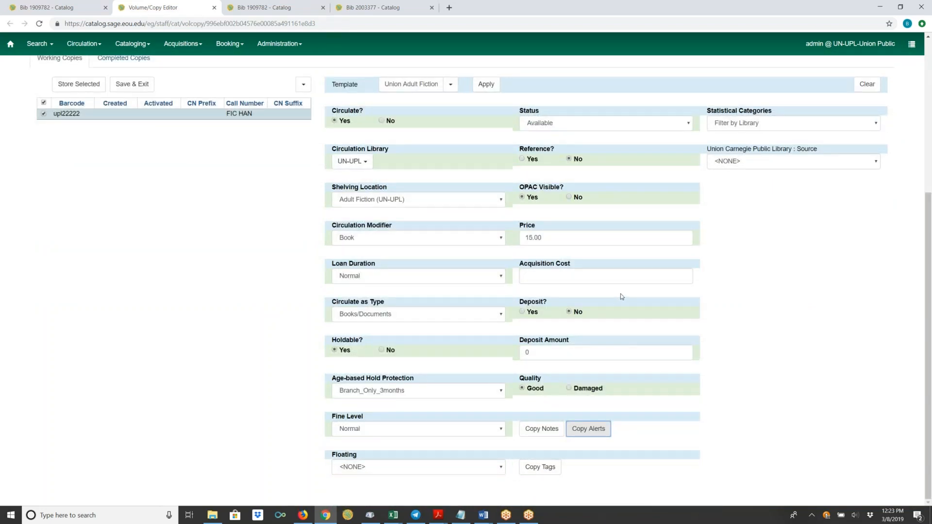
pyautogui.scroll(3, 618, 296)
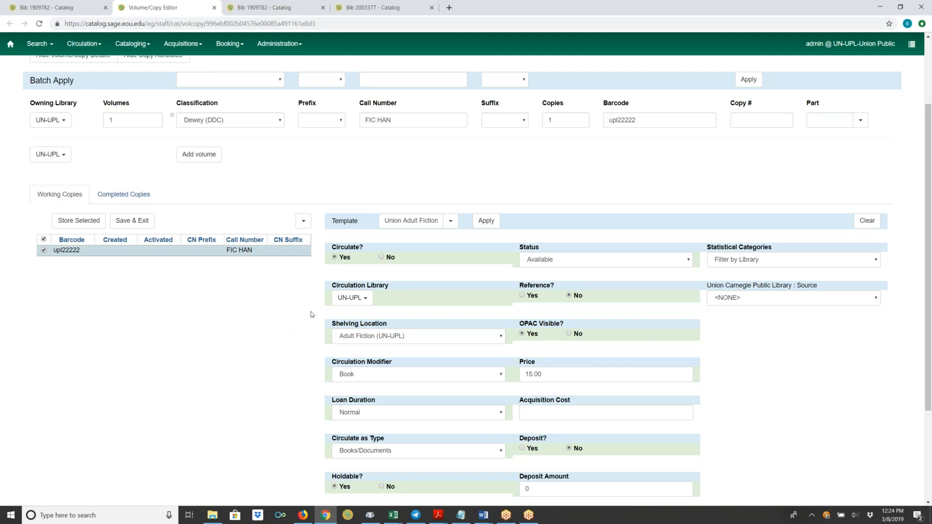
pyautogui.scroll(-1, 381, 348)
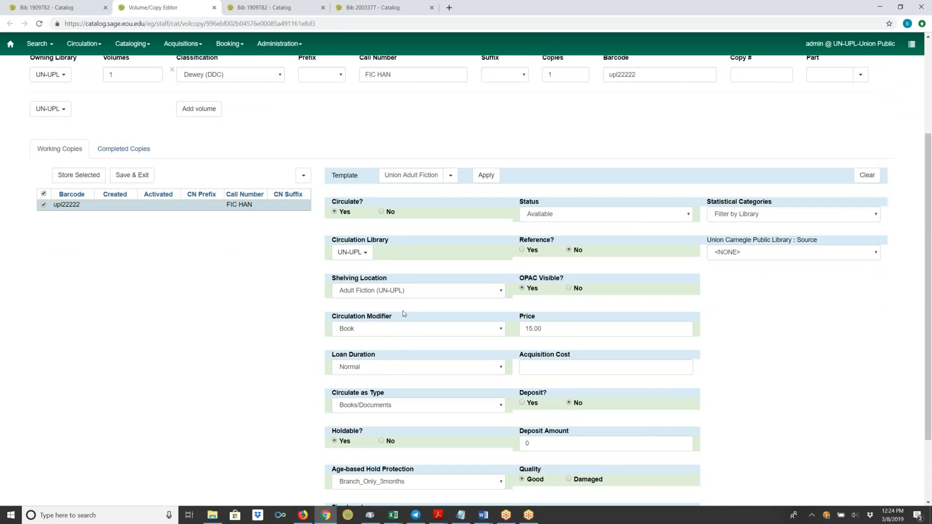
pyautogui.scroll(-2, 403, 318)
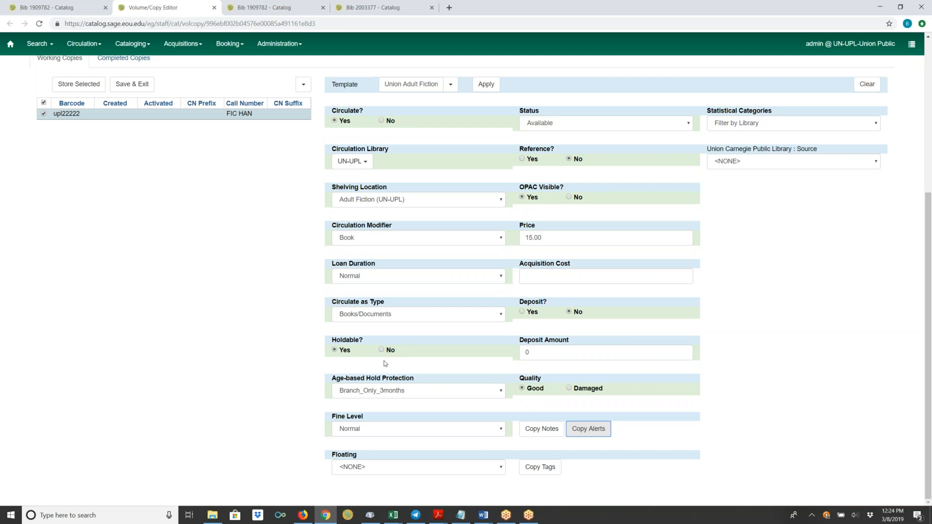
# - Save the completed Union Public Library copy and exit the volume/copy editor
pyautogui.scroll(3, 396, 379)
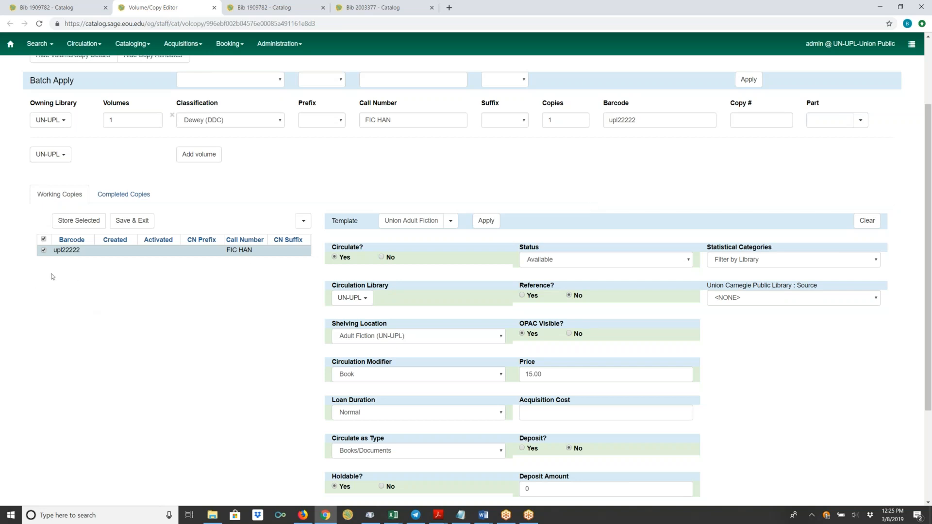
pyautogui.click(128, 223)
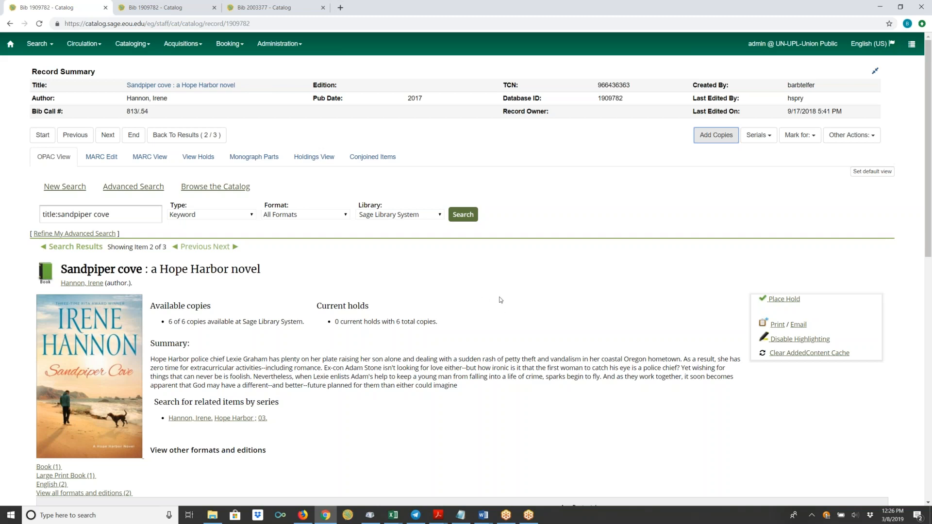
# - Check the record's copy table, reload the record page, and check the table again for the new Union copy
pyautogui.scroll(-3, 464, 316)
pyautogui.scroll(-3, 464, 306)
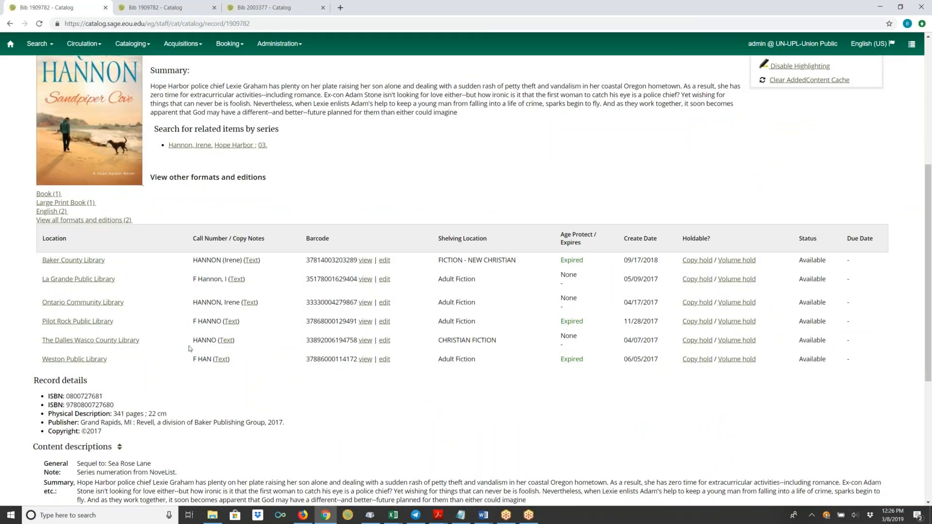
pyautogui.scroll(1, 185, 346)
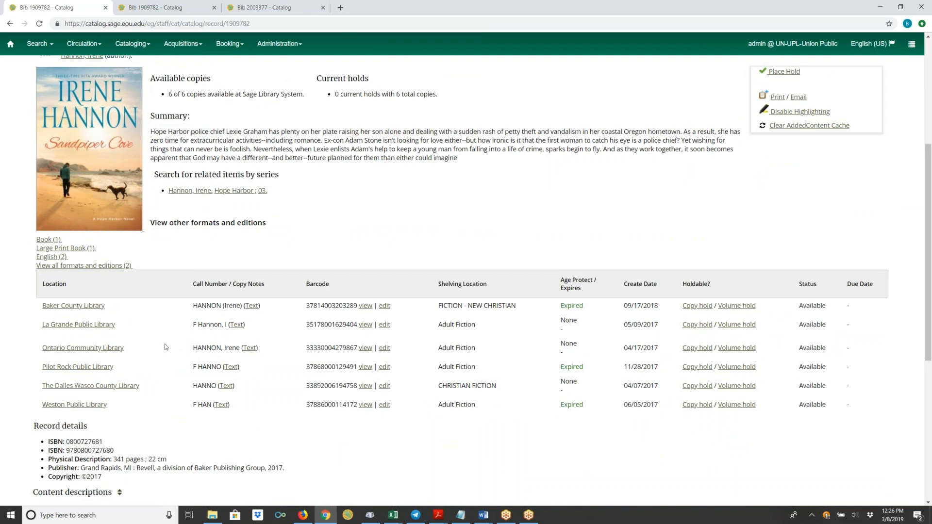
pyautogui.scroll(5, 160, 343)
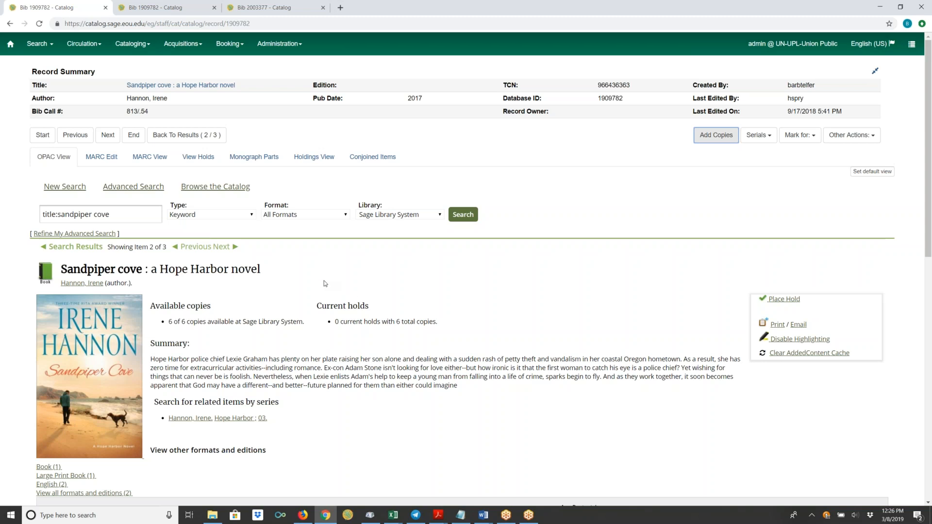
pyautogui.click(40, 25)
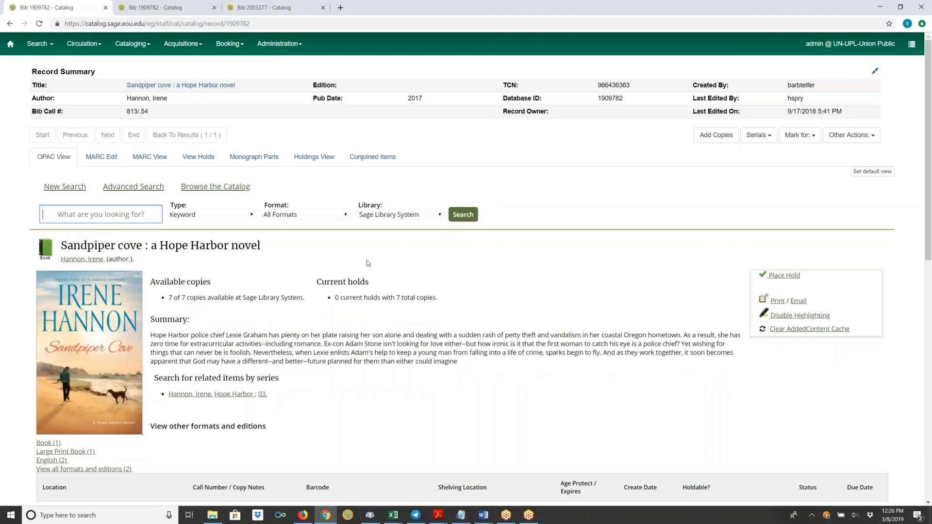
pyautogui.scroll(-2, 485, 288)
pyautogui.scroll(-3, 484, 288)
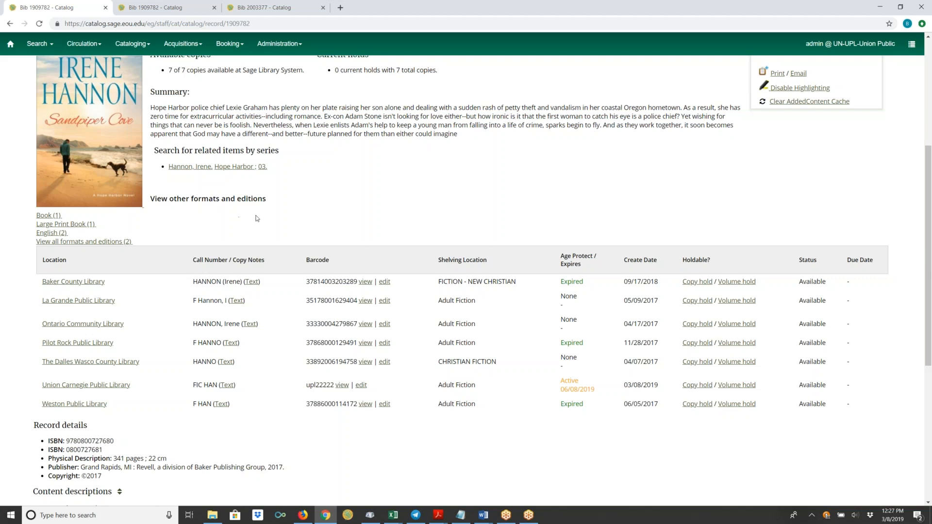
pyautogui.scroll(5, 353, 222)
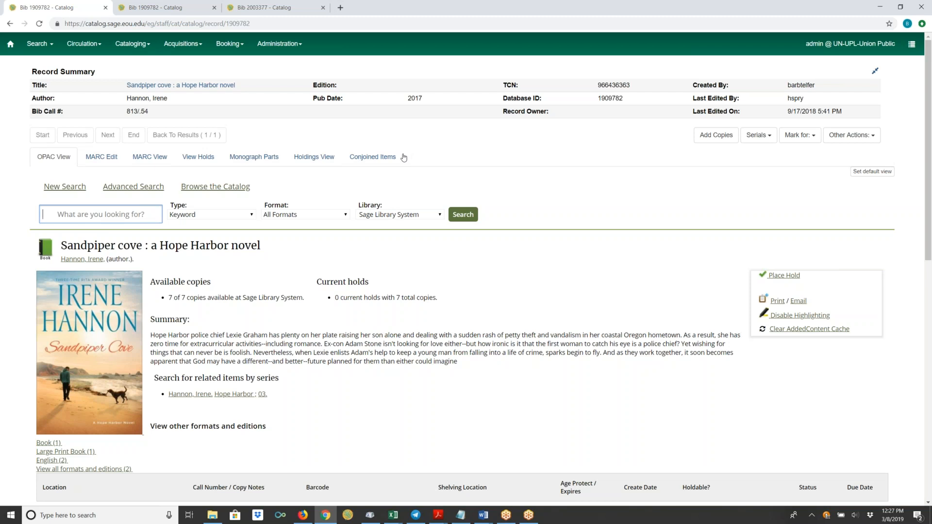
# - Open the record for MARC editing and inspect the Add Item fields, leaving that option off
pyautogui.click(97, 163)
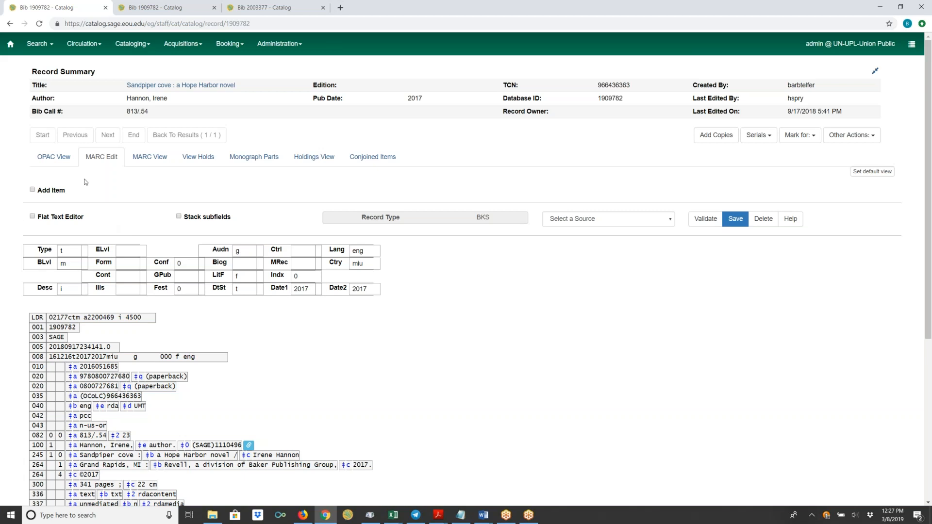
pyautogui.click(32, 190)
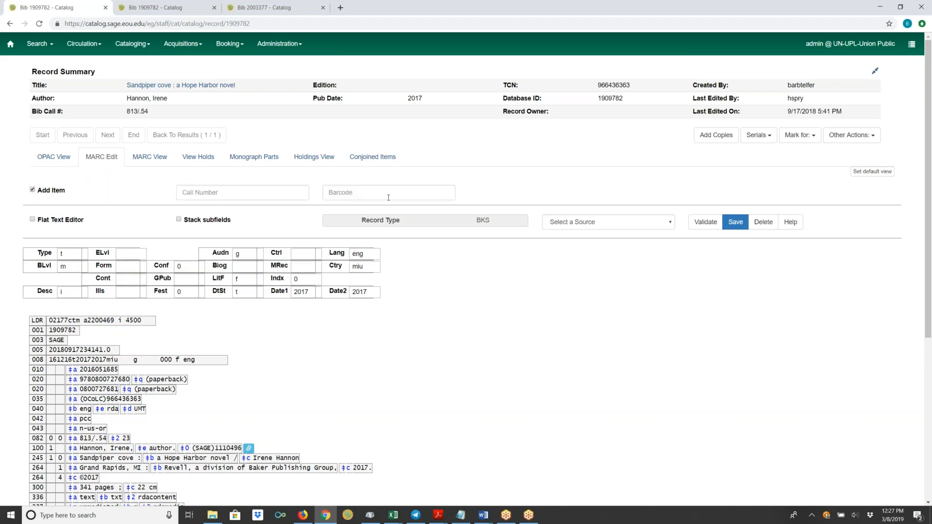
pyautogui.click(33, 190)
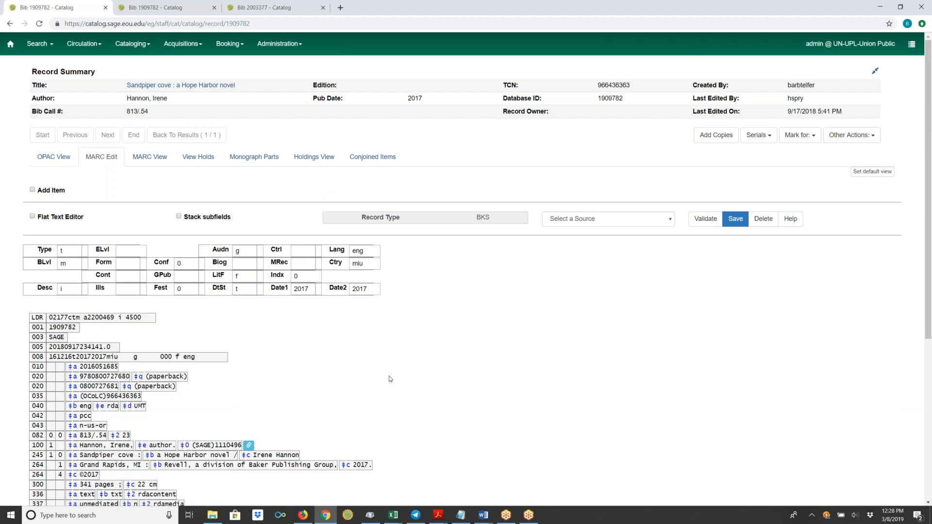
# - Insert a new 500 field with an empty subfield a below the second 500 note
pyautogui.scroll(-3, 402, 369)
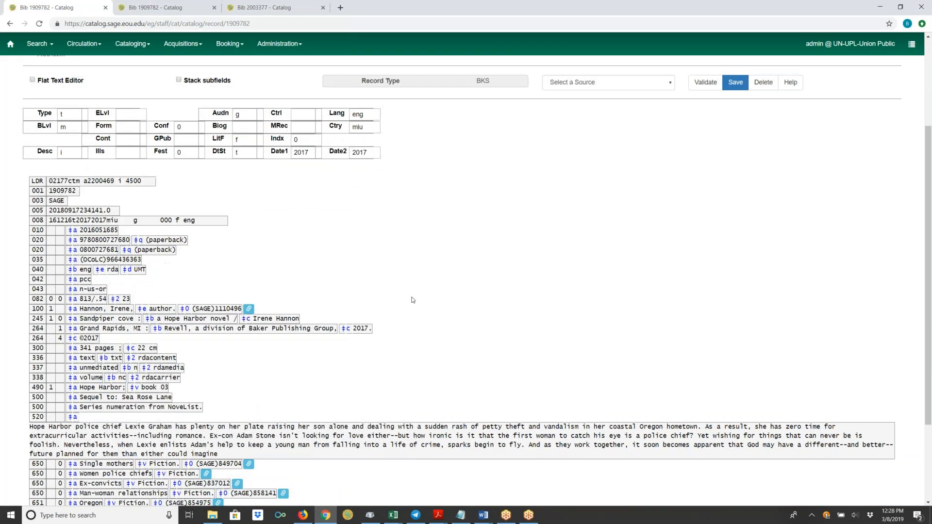
pyautogui.scroll(-2, 412, 298)
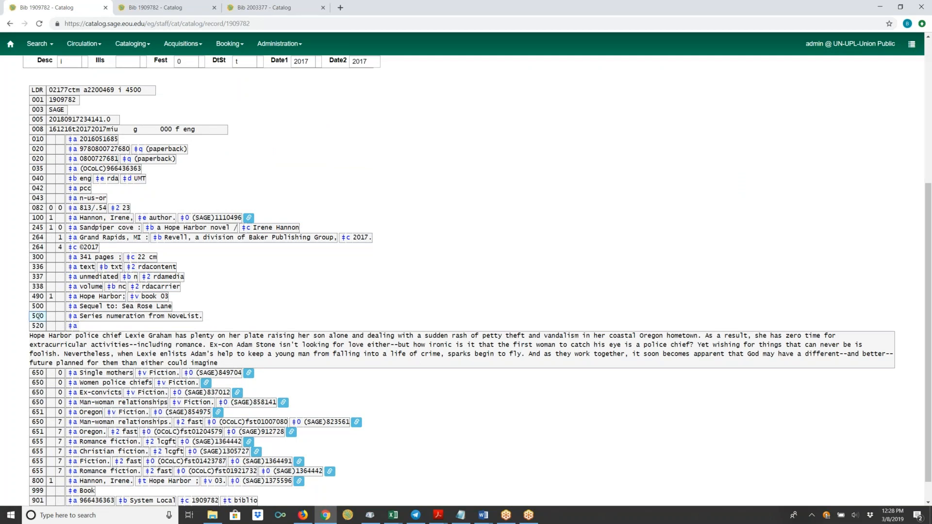
pyautogui.hotkey('ctrl', 'Return')
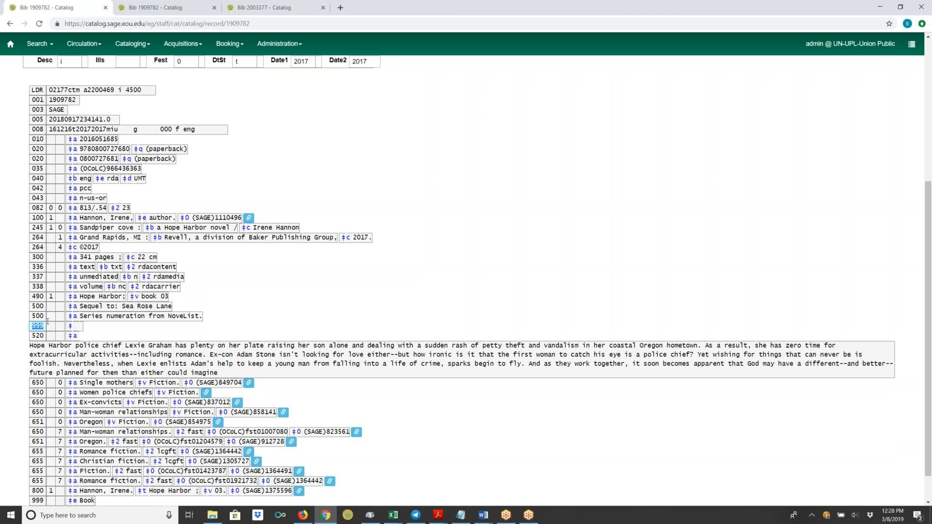
pyautogui.write('500')
pyautogui.press('Tab')
pyautogui.press('Tab')
pyautogui.press('Tab')
pyautogui.write('a')
pyautogui.press('Tab')
# - Delete the empty 500 field above the 520 summary
pyautogui.scroll(4, 246, 259)
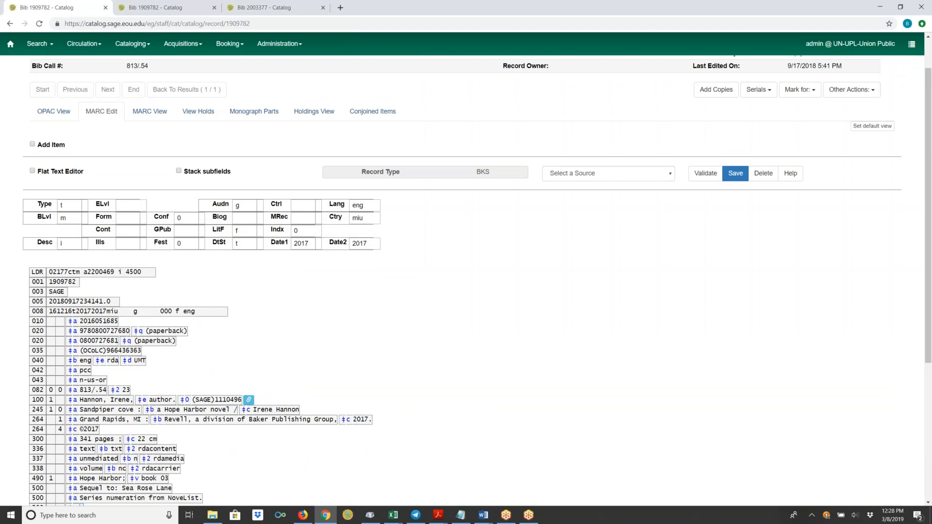
pyautogui.scroll(-5, 324, 388)
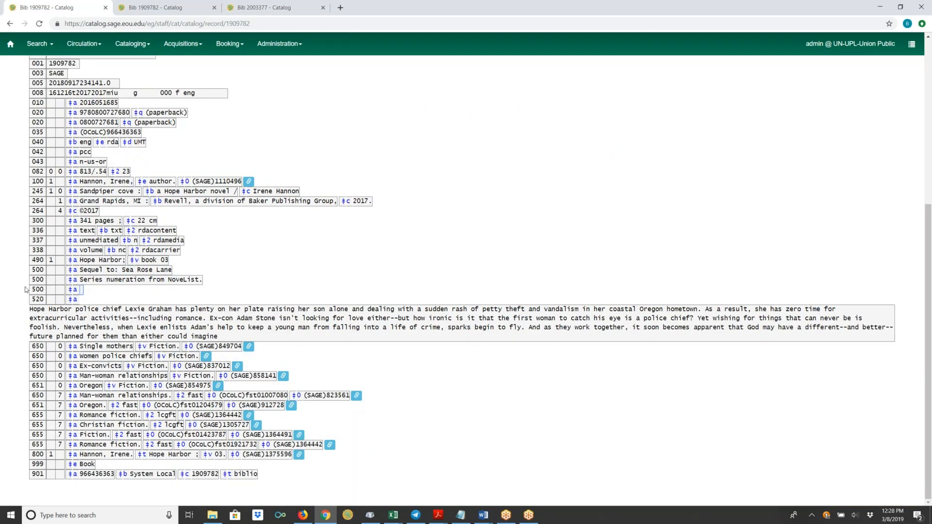
pyautogui.click(37, 290)
pyautogui.hotkey('ctrl', 'Delete')
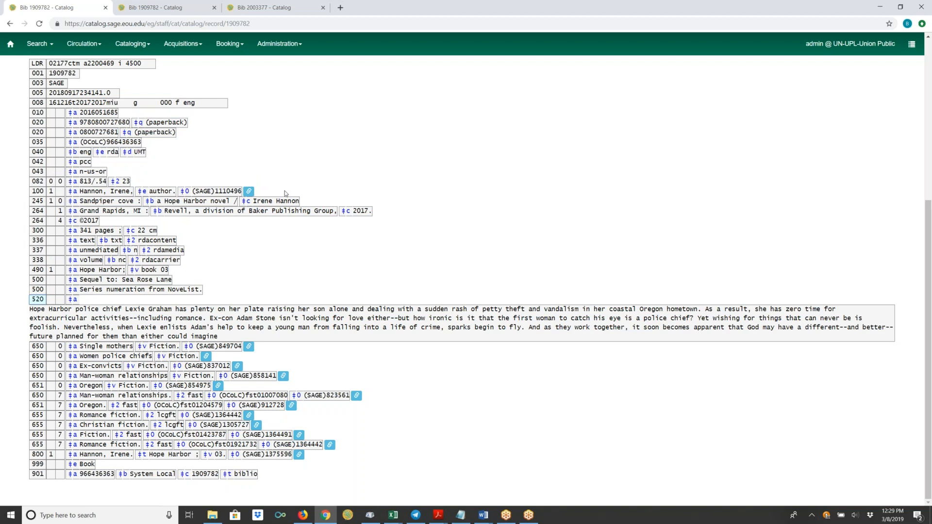
# - Examine the MARC record in flat text form and return to the regular field editor
pyautogui.scroll(4, 276, 172)
pyautogui.click(35, 145)
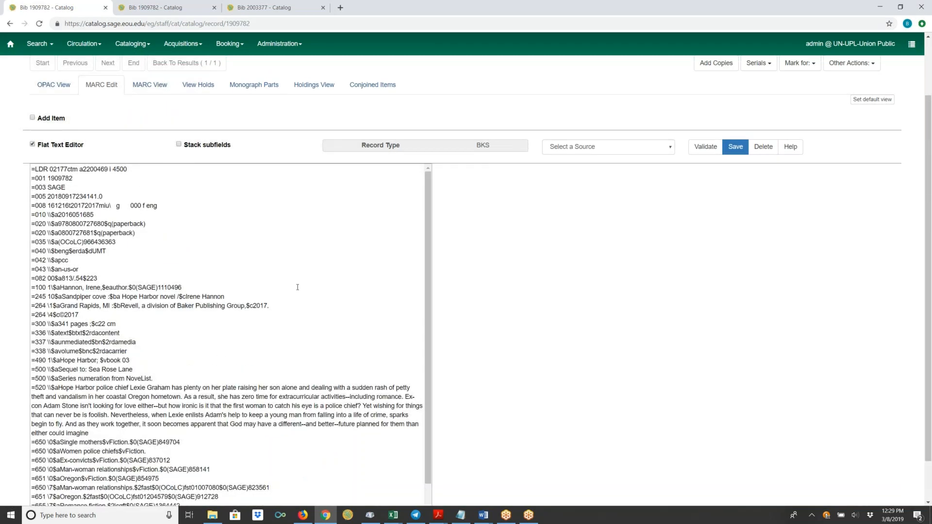
pyautogui.scroll(-1, 322, 324)
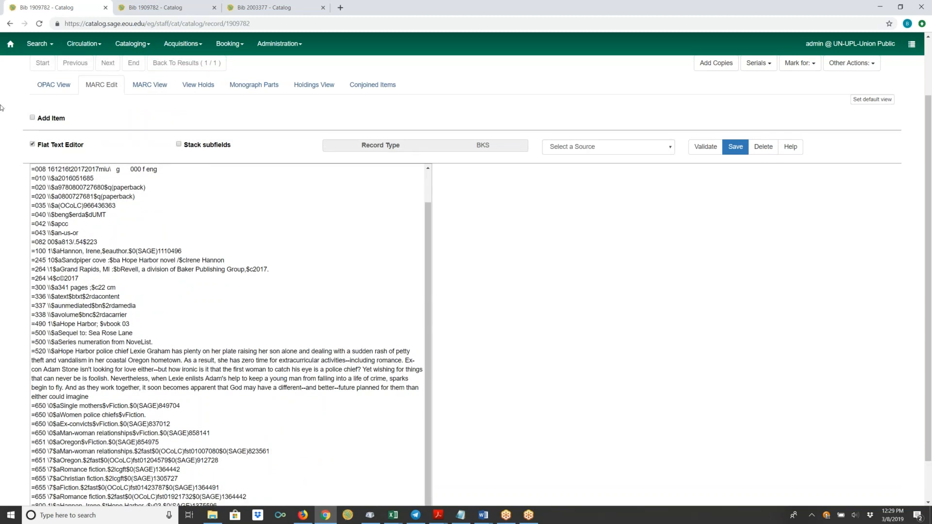
pyautogui.click(28, 145)
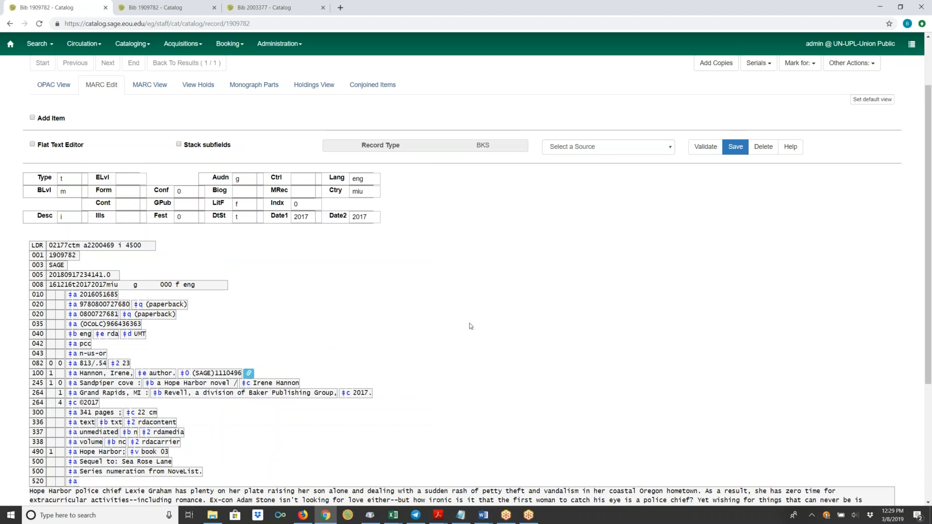
pyautogui.scroll(2, 468, 319)
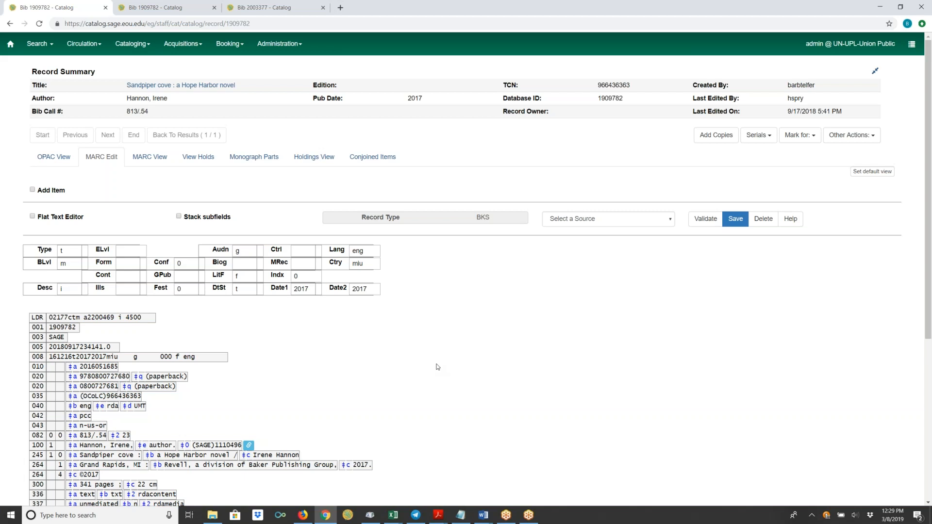
# - Retag the 040 field as 500: General Note from its list of MARC tags, and restore the tag to 040
pyautogui.scroll(-3, 437, 367)
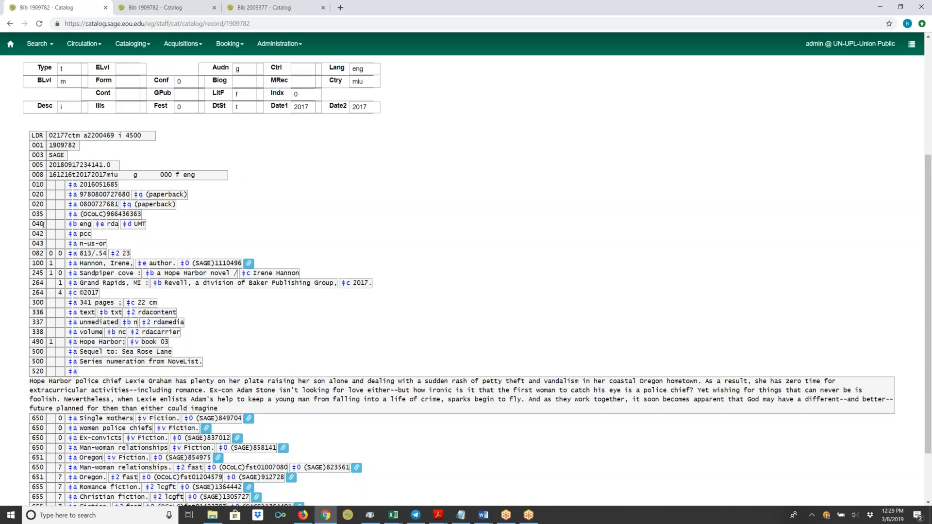
pyautogui.click(146, 224)
pyautogui.hotkey('ctrl', 'd')
pyautogui.hotkey('ctrl', 'shift', 'd')
pyautogui.rightClick(41, 225)
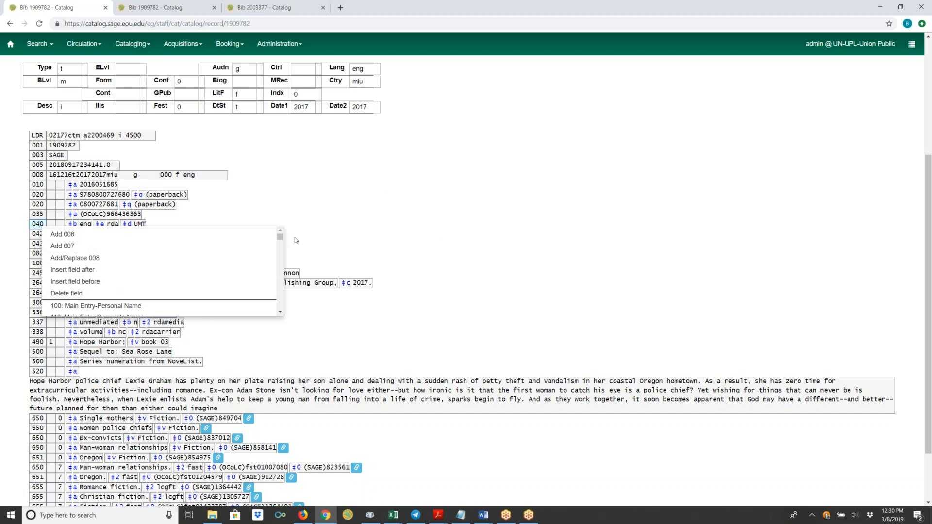
pyautogui.moveTo(281, 239); pyautogui.dragTo(284, 258)
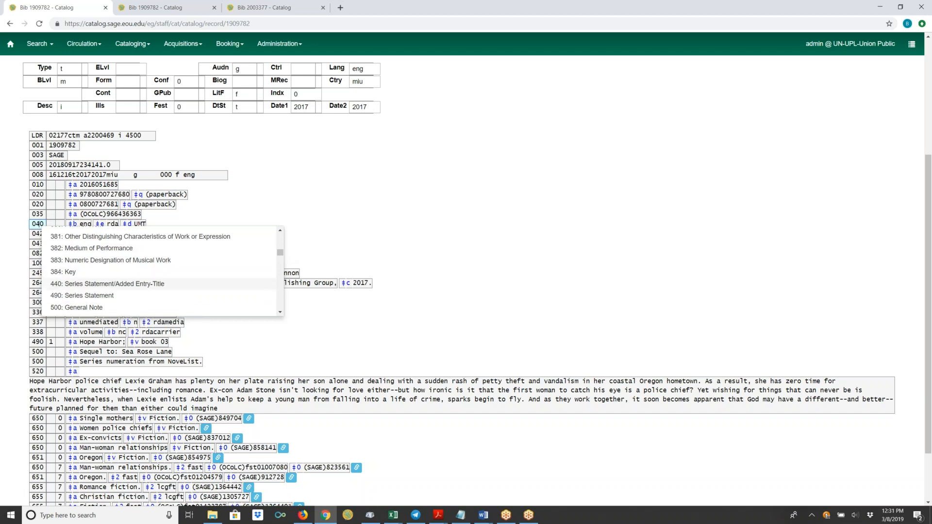
pyautogui.click(57, 308)
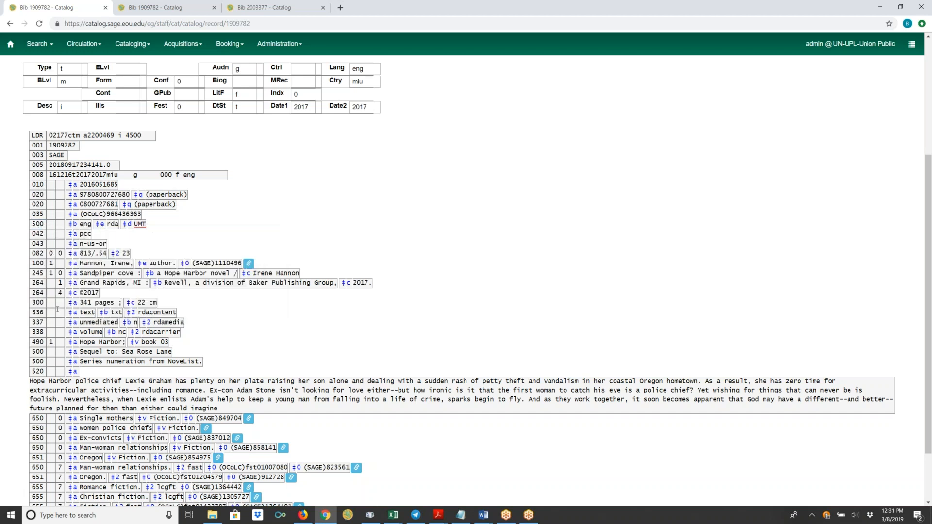
pyautogui.doubleClick(42, 224)
pyautogui.write('040')
# - Browse the list of MARC tags offered for the last 655 field and close it without choosing one
pyautogui.scroll(-2, 38, 243)
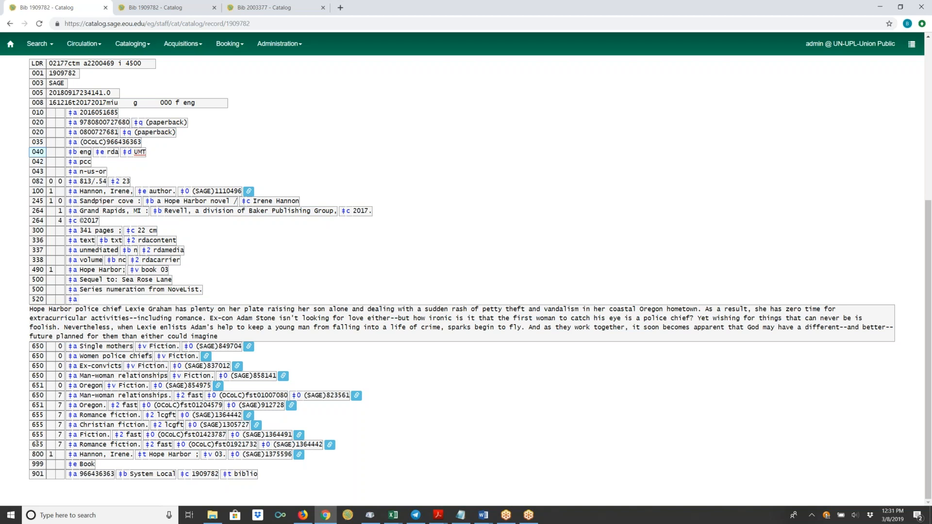
pyautogui.rightClick(38, 443)
pyautogui.scroll(-7, 155, 475)
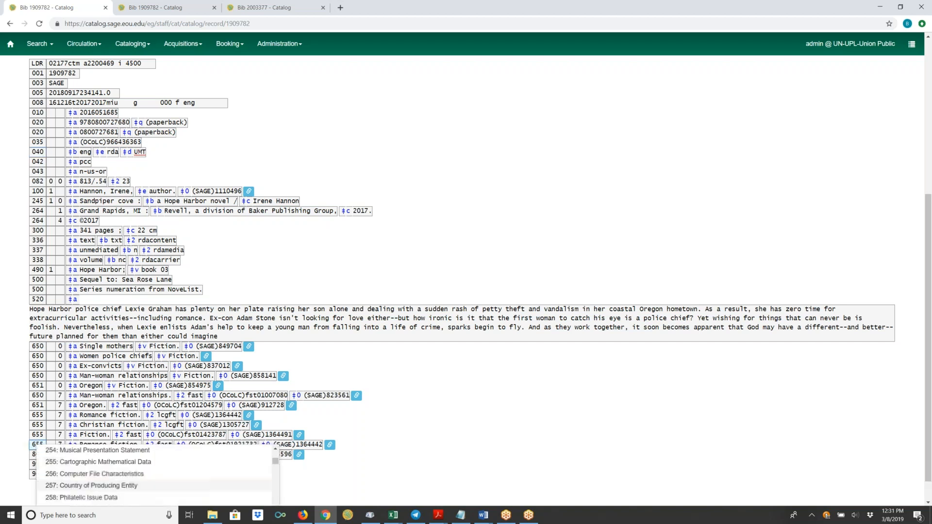
pyautogui.scroll(-15, 70, 478)
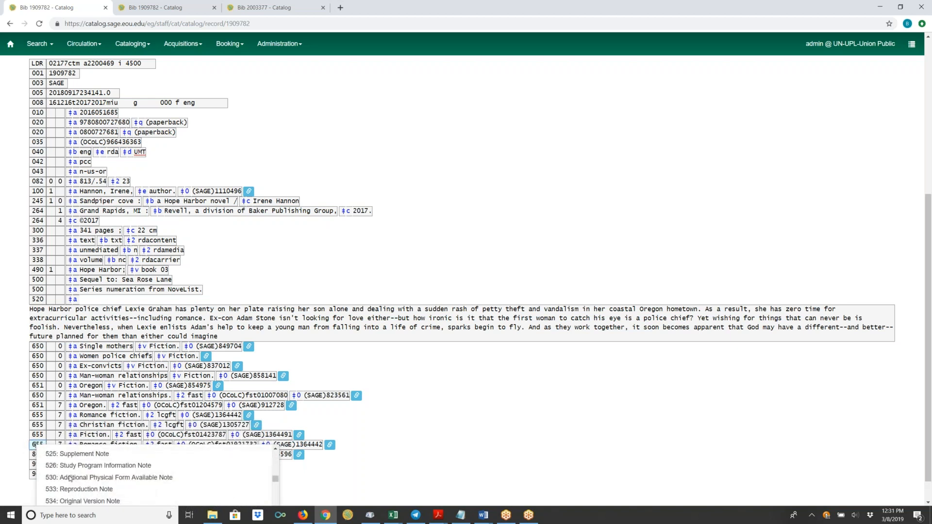
pyautogui.scroll(-10, 70, 478)
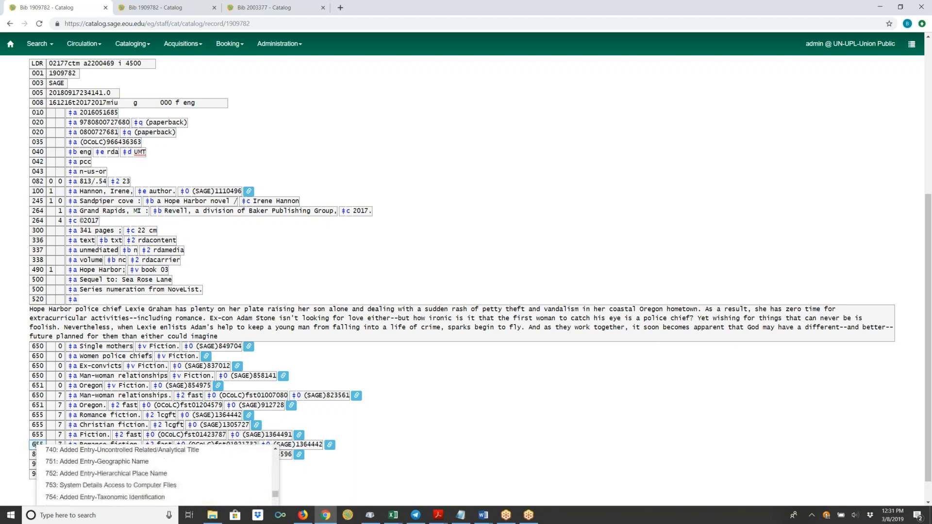
pyautogui.scroll(3, 71, 476)
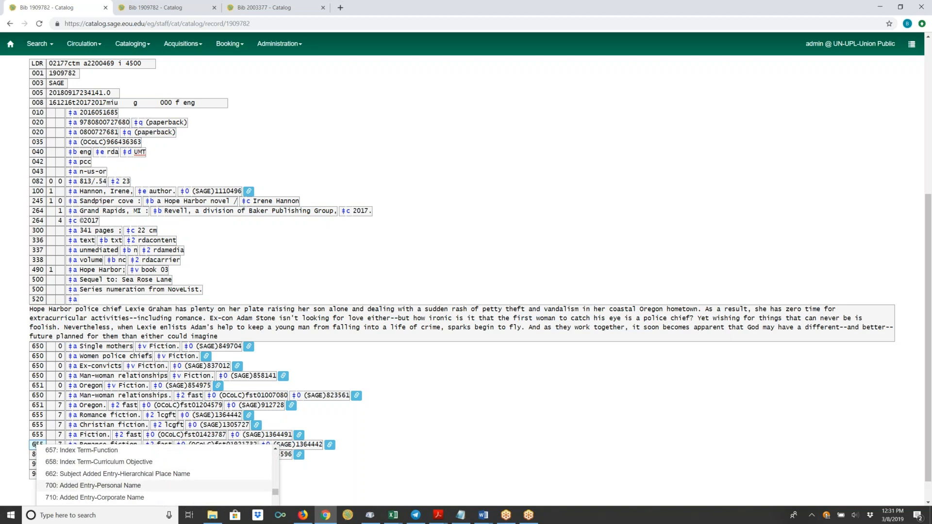
pyautogui.press('Escape')
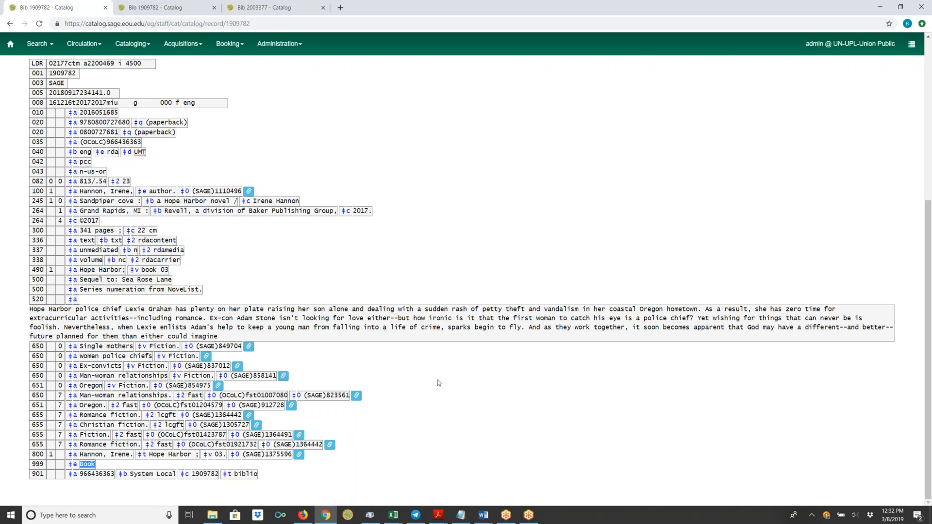
# - Inspect the DtSt fixed field's date type options and close the list without choosing one
pyautogui.scroll(5, 458, 296)
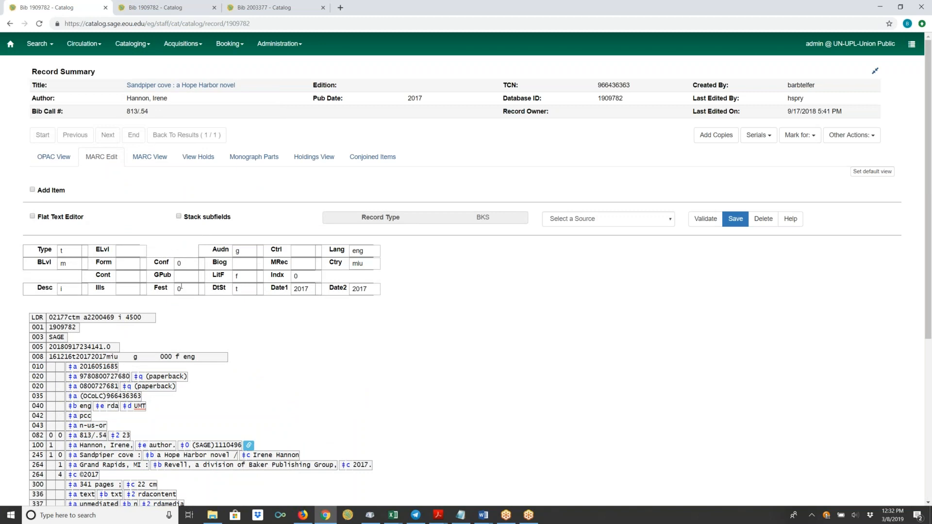
pyautogui.click(241, 287)
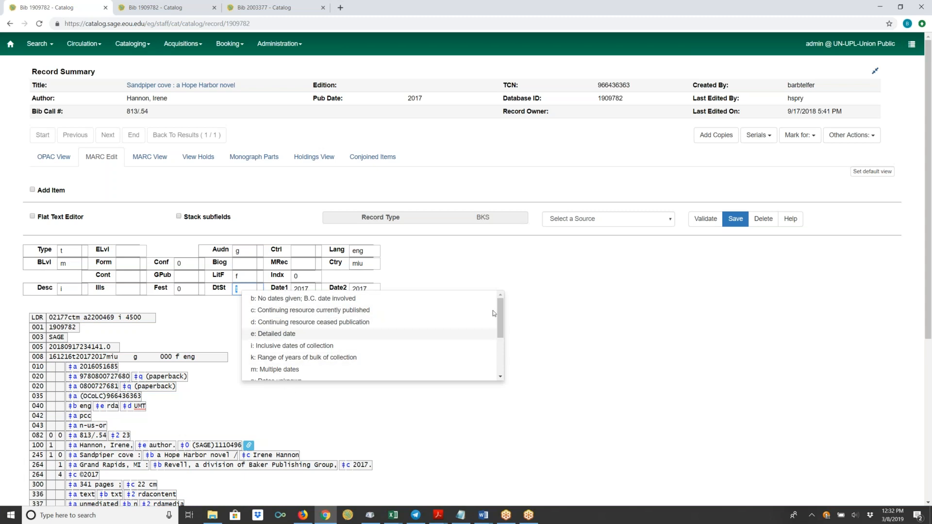
pyautogui.click(542, 282)
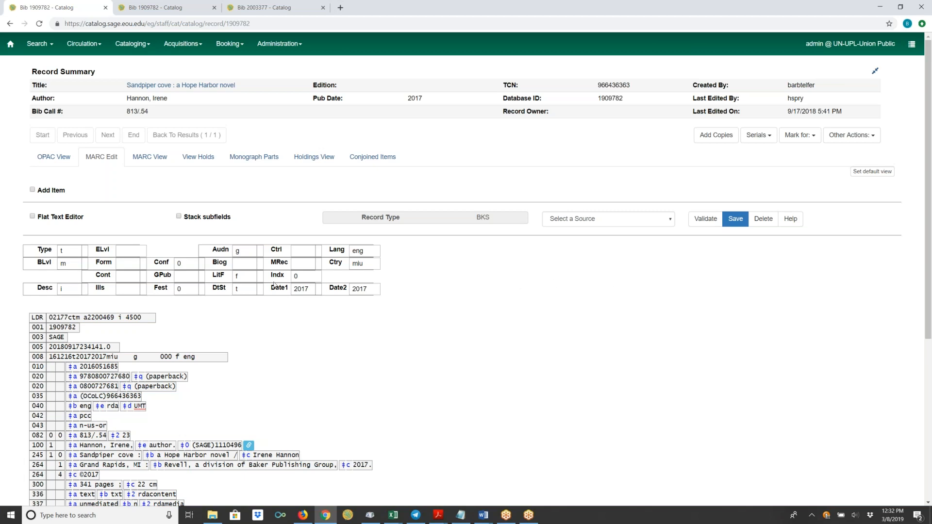
pyautogui.scroll(-2, 487, 337)
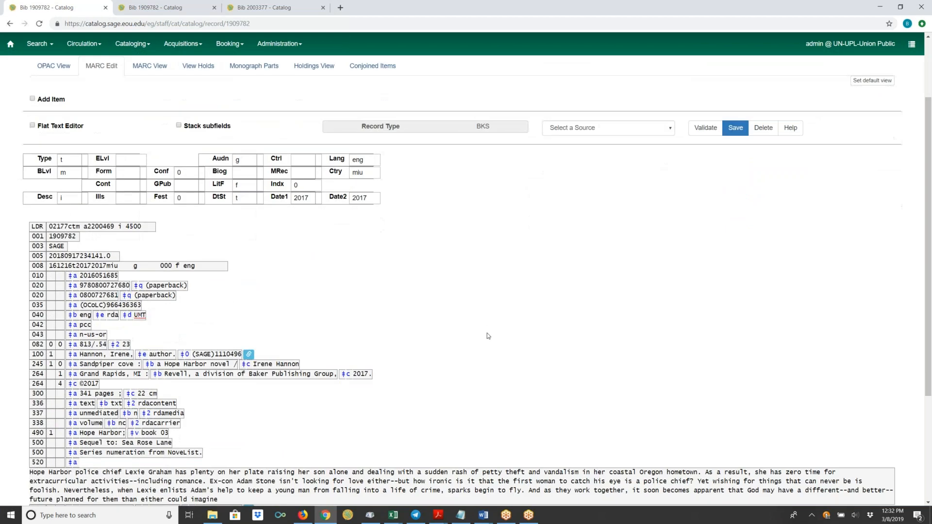
# - Review the record's MARC fields in the field editor and in the read-only MARC view
pyautogui.scroll(-3, 487, 335)
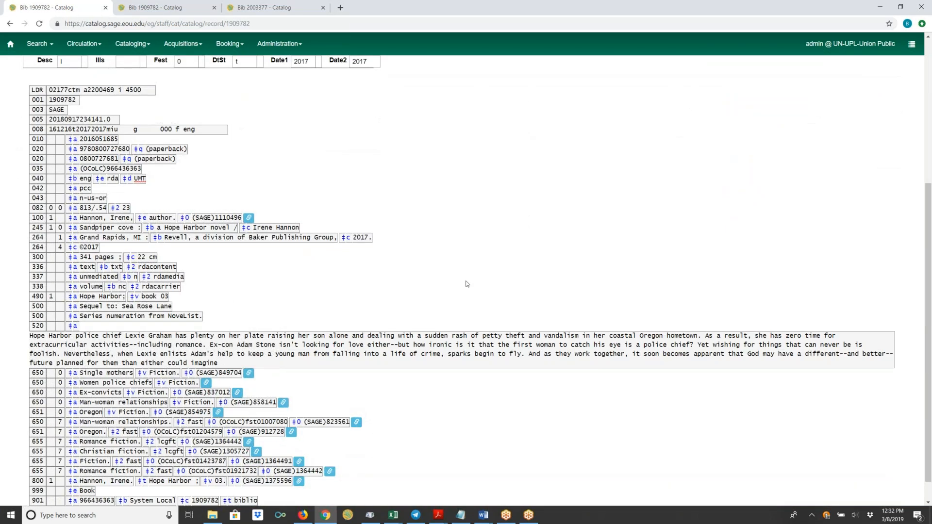
pyautogui.scroll(5, 479, 277)
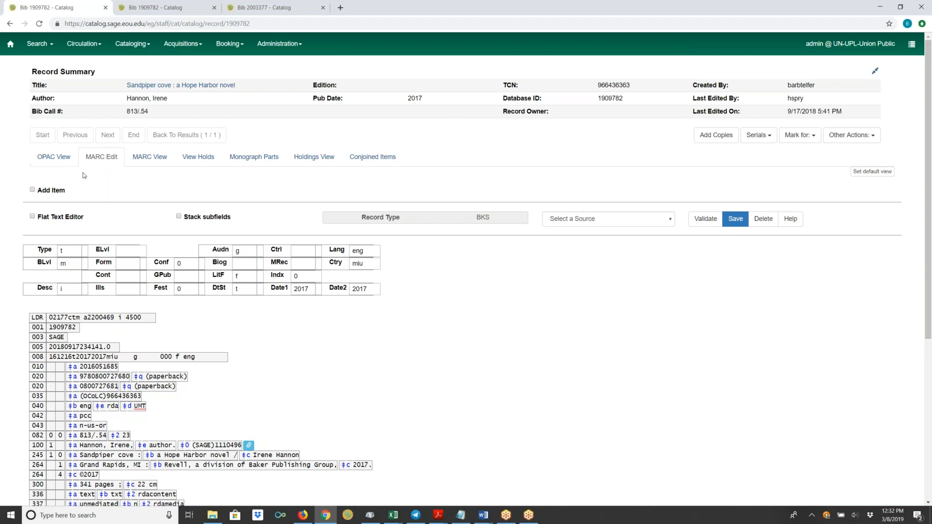
pyautogui.click(147, 161)
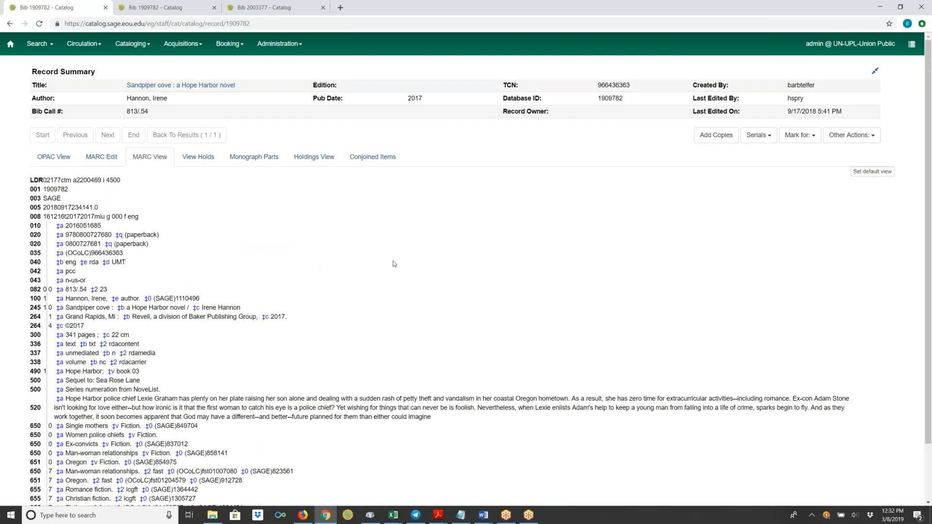
pyautogui.scroll(-2, 394, 264)
pyautogui.scroll(2, 396, 264)
# - View the record's holds with SAGE as the pickup library, and open its monograph parts list
pyautogui.click(198, 157)
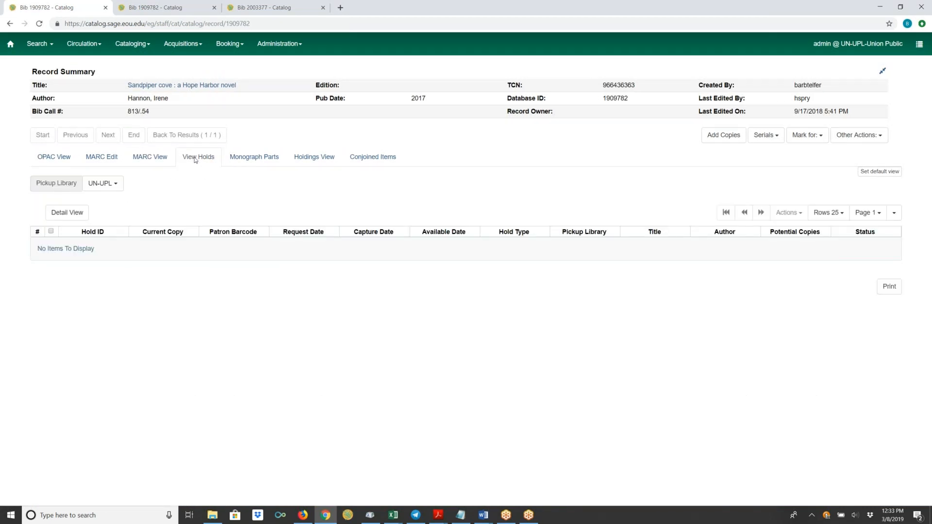
pyautogui.click(116, 186)
pyautogui.click(94, 201)
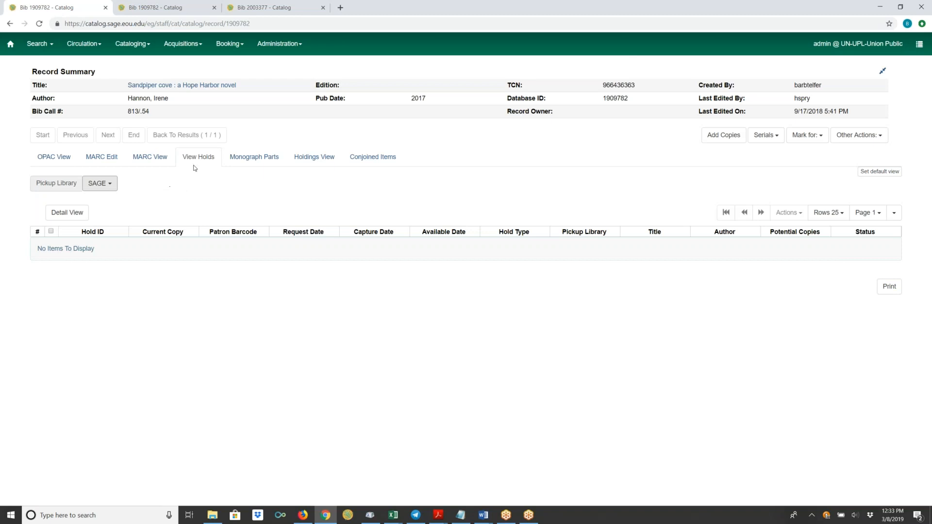
pyautogui.click(251, 157)
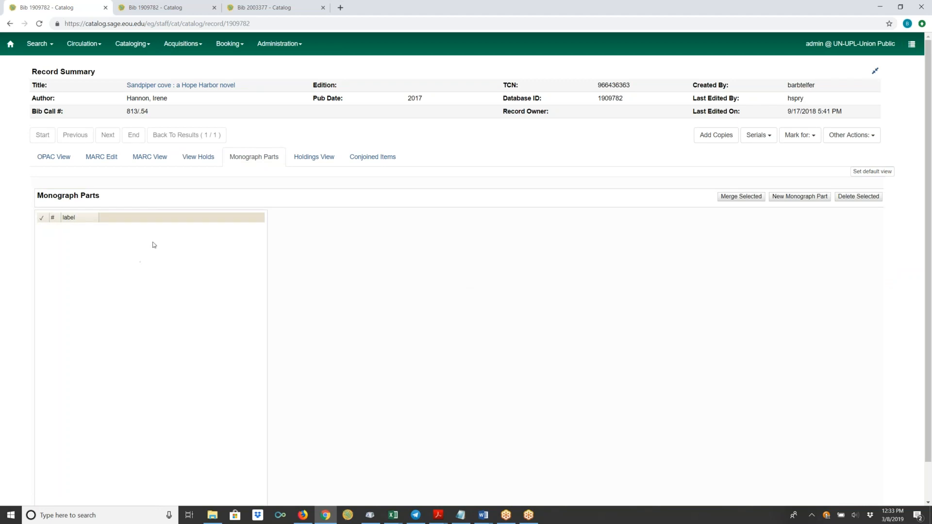
# - Inspect the authority record links offered for the 650 field "Single mothers" in the MARC editor, and cancel without applying one
pyautogui.click(97, 158)
pyautogui.scroll(-3, 454, 364)
pyautogui.scroll(-3, 450, 316)
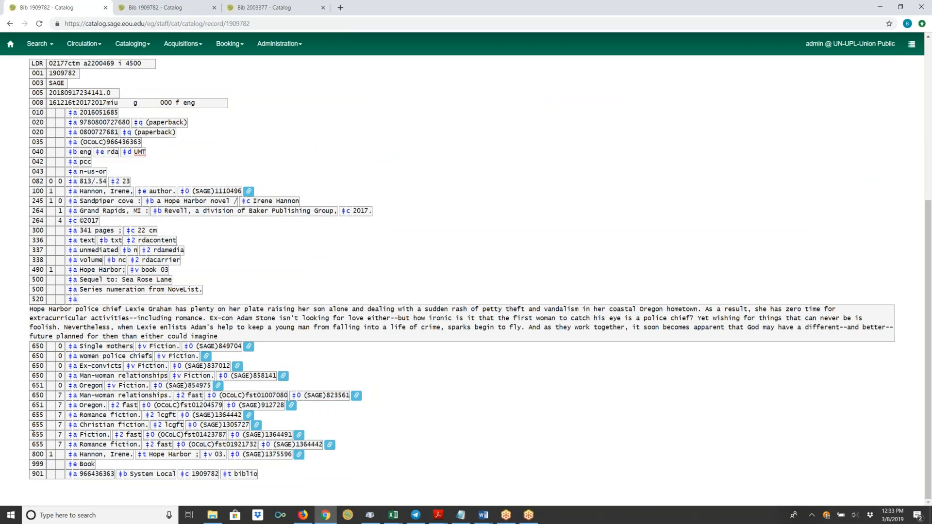
pyautogui.rightClick(36, 346)
pyautogui.click(99, 350)
pyautogui.tripleClick(99, 348)
pyautogui.rightClick(99, 348)
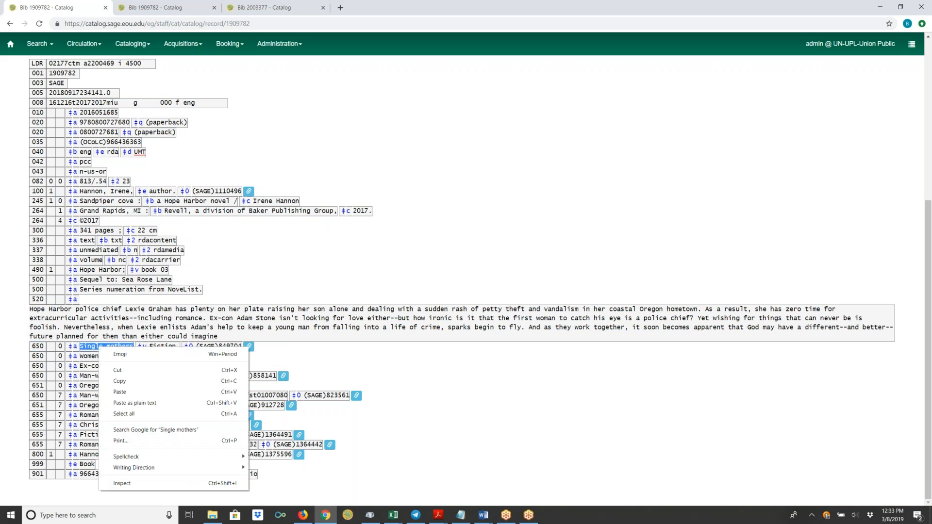
pyautogui.click(328, 354)
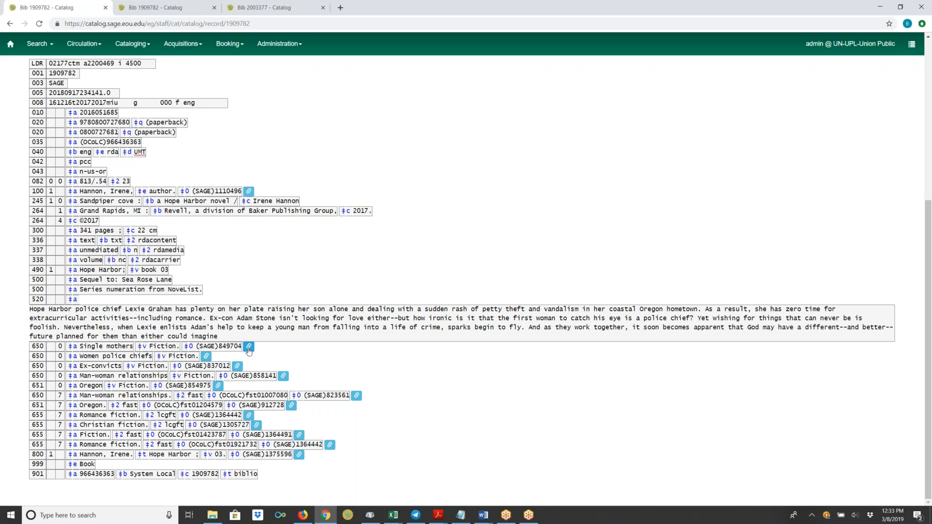
pyautogui.click(248, 347)
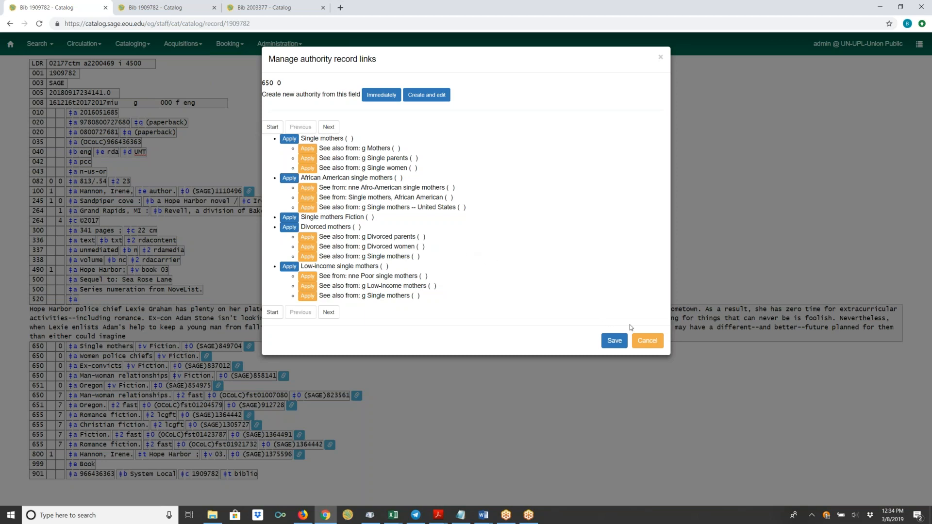
pyautogui.click(649, 342)
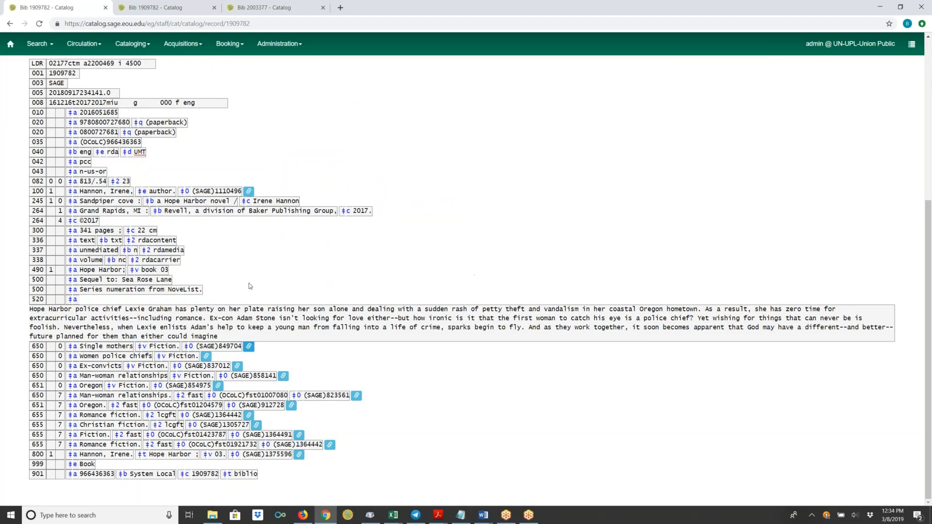
# - Show the record's holdings and limit the list to the UN-UPL library
pyautogui.scroll(5, 400, 208)
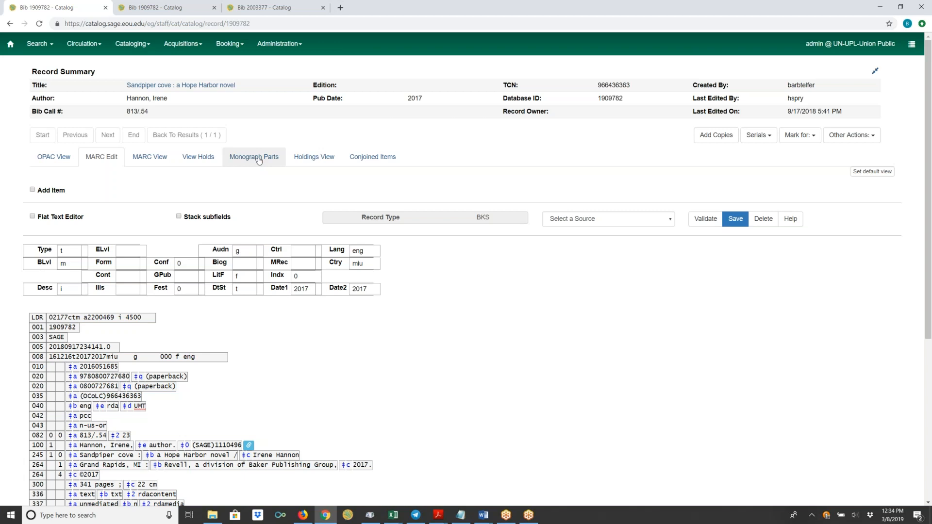
pyautogui.click(312, 160)
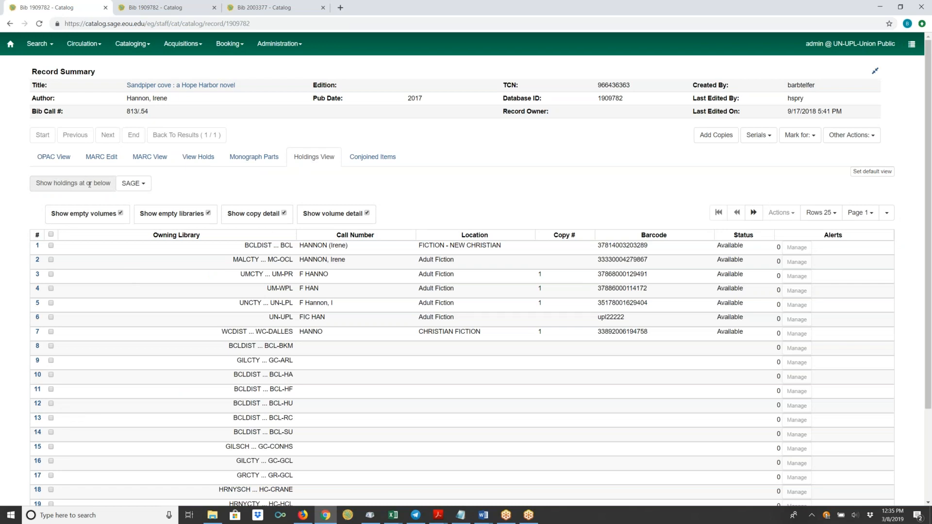
pyautogui.click(140, 184)
pyautogui.moveTo(206, 204); pyautogui.dragTo(207, 258)
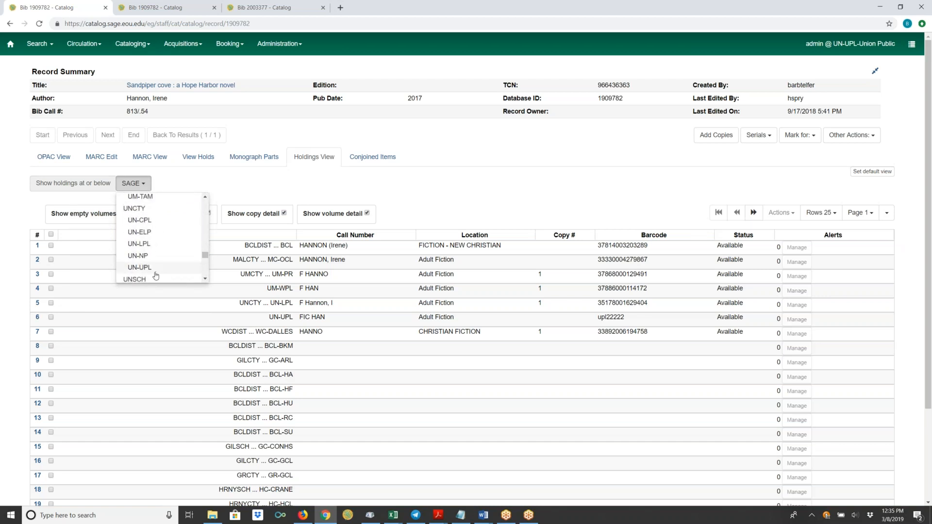
pyautogui.click(144, 269)
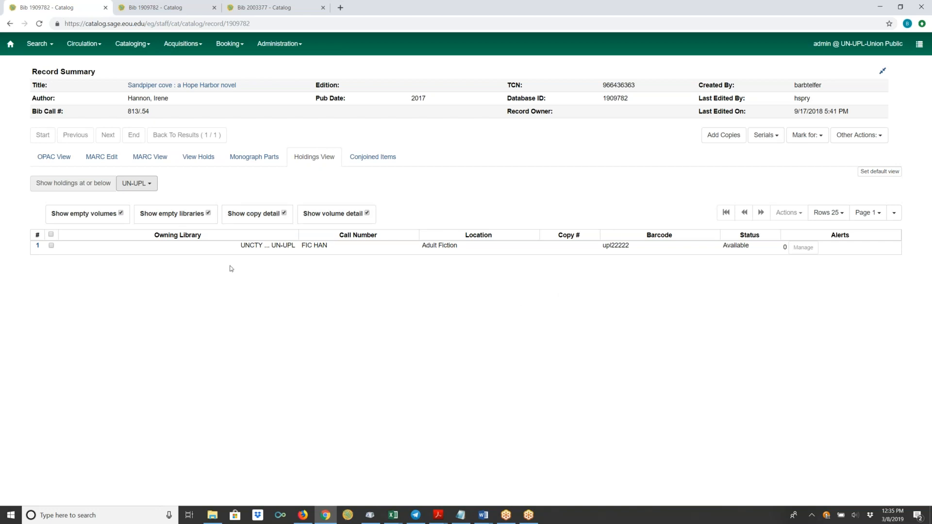
# - Open the UN-UPL copy in the Volume/Copy Editor and try hiding and reshowing its volume/copy details and copy attributes
pyautogui.click(266, 245)
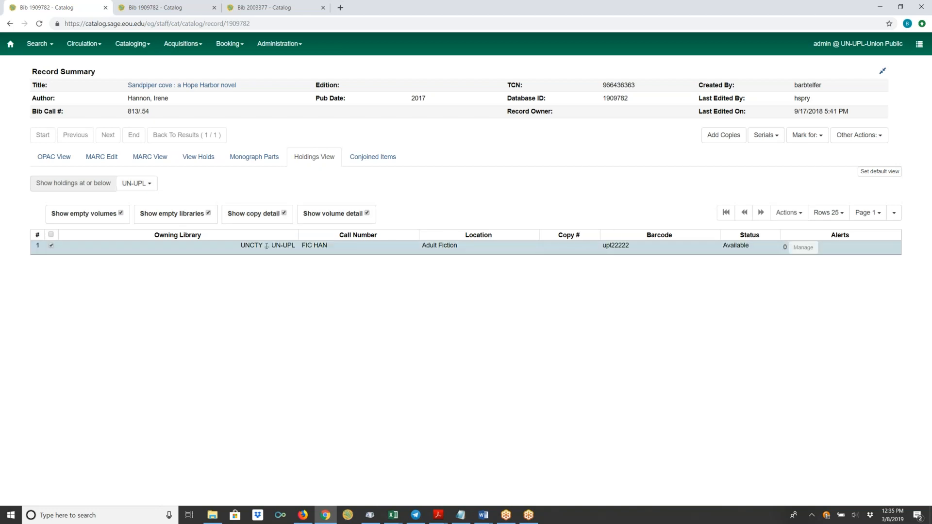
pyautogui.doubleClick(267, 245)
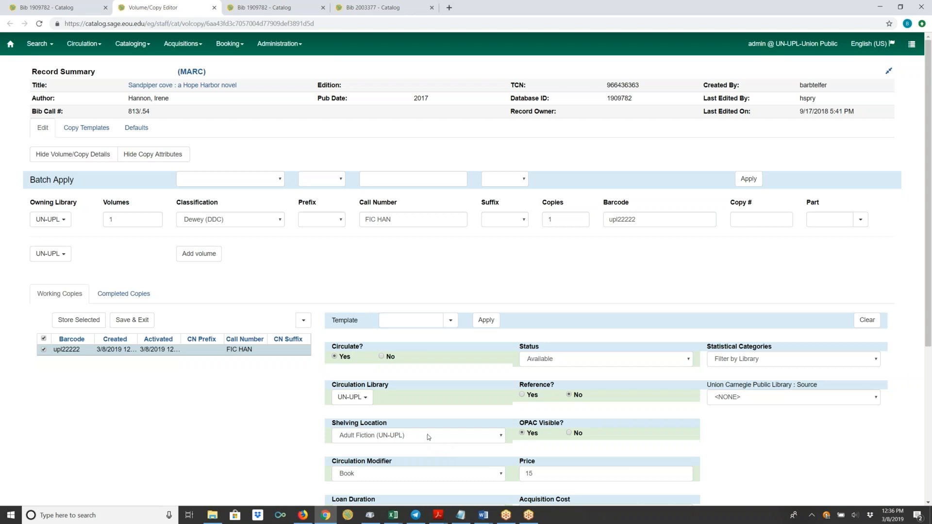
pyautogui.click(75, 159)
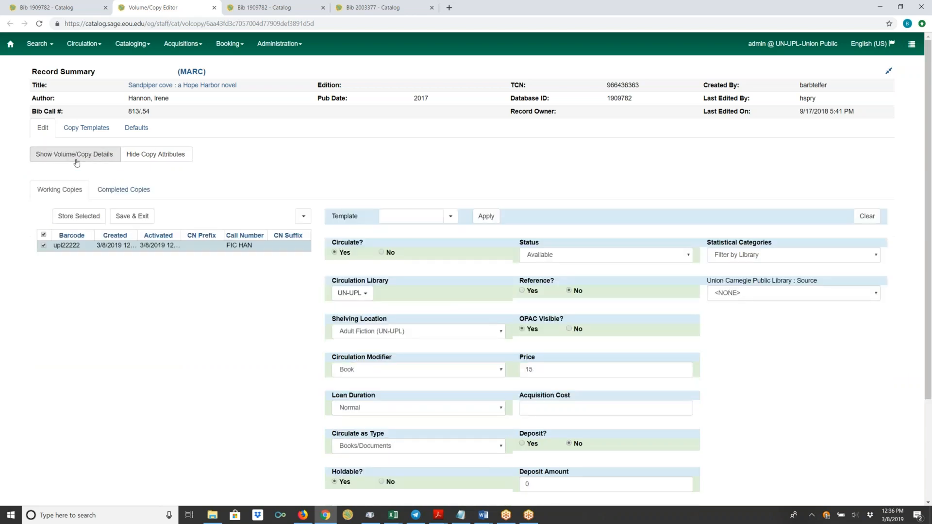
pyautogui.click(77, 156)
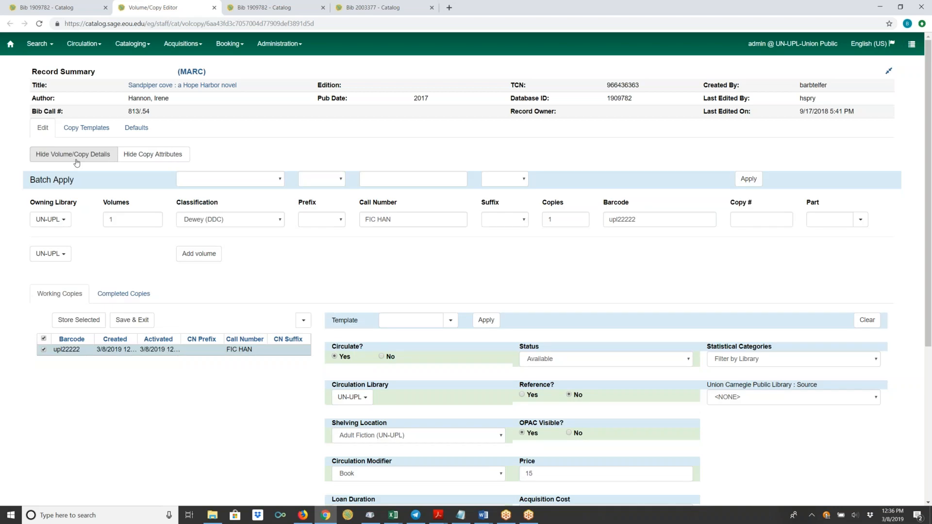
pyautogui.click(150, 155)
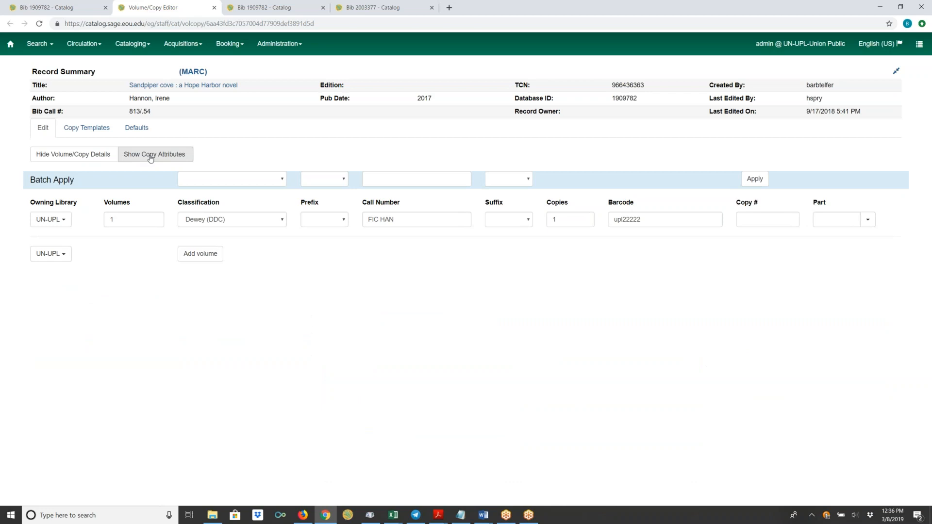
pyautogui.click(98, 155)
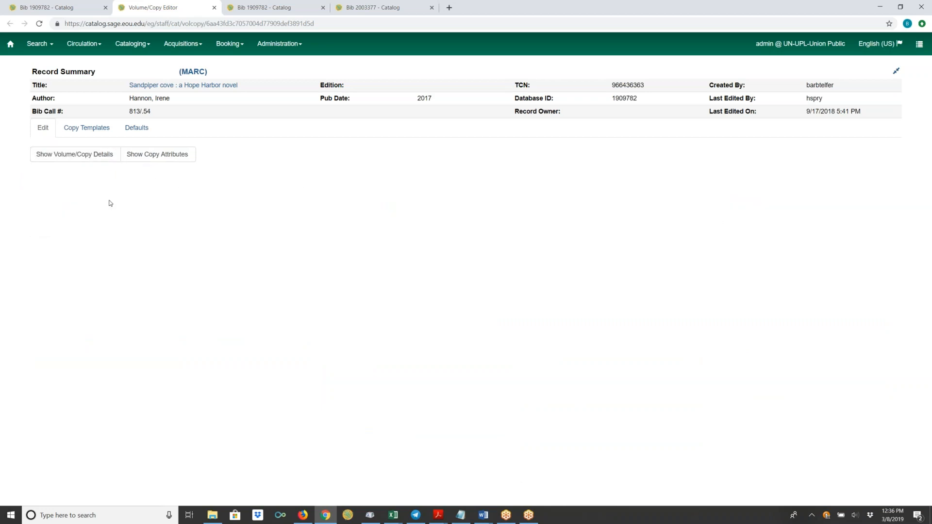
pyautogui.click(63, 158)
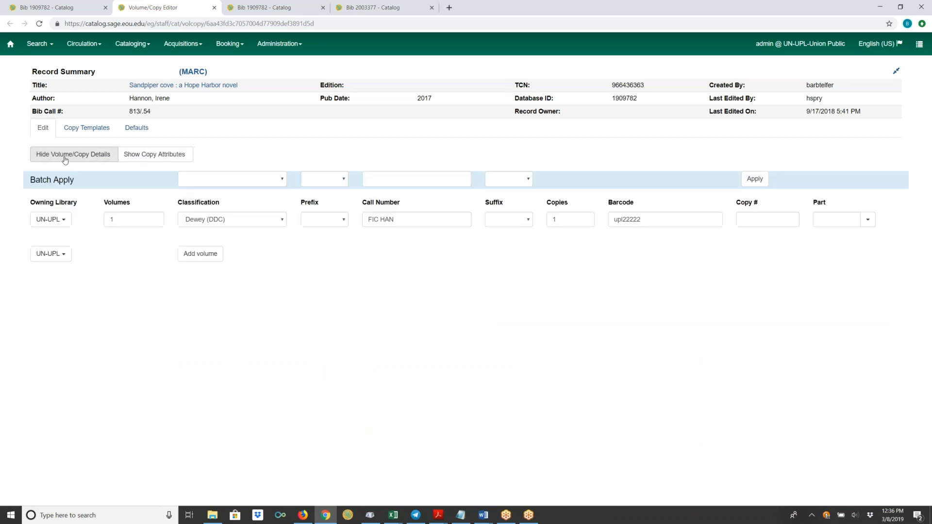
pyautogui.click(153, 155)
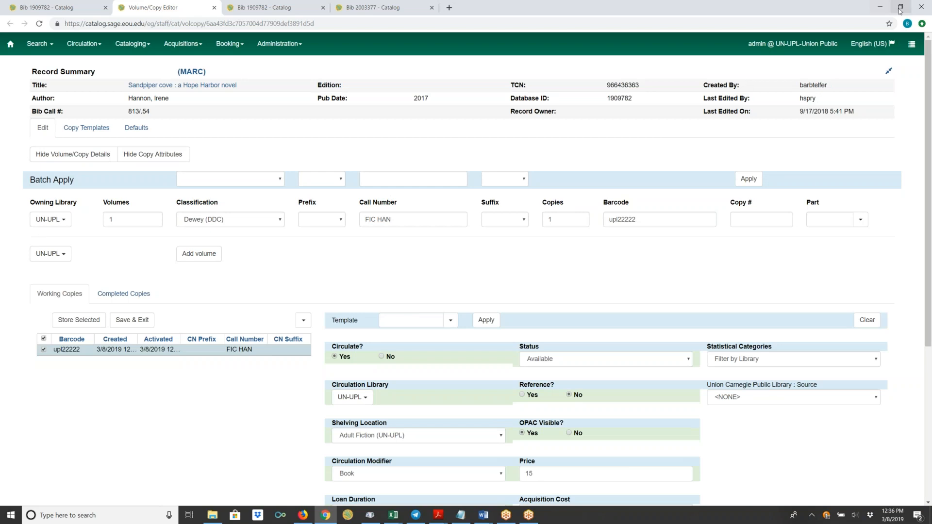
# - Review all the copy attributes of the UN-UPL copy, down to the floating setting and copy tags
pyautogui.click(921, 23)
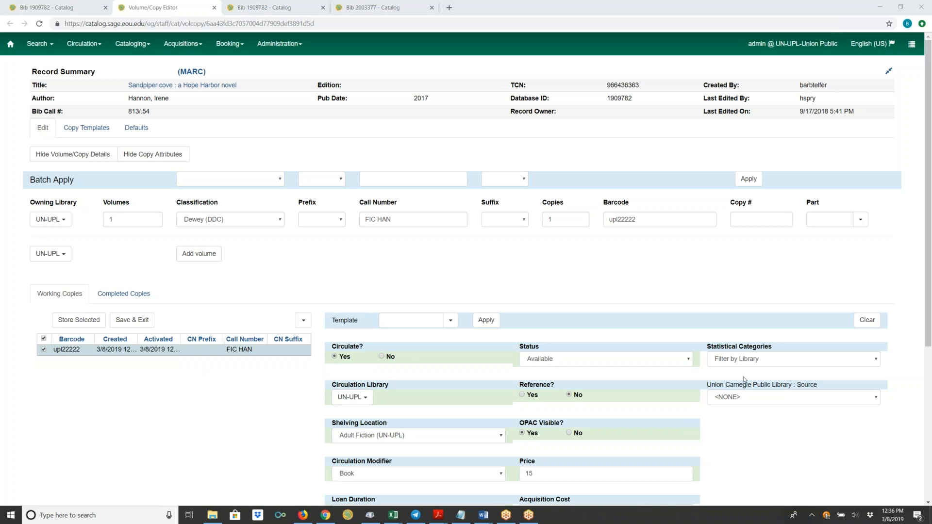
pyautogui.scroll(-5, 799, 442)
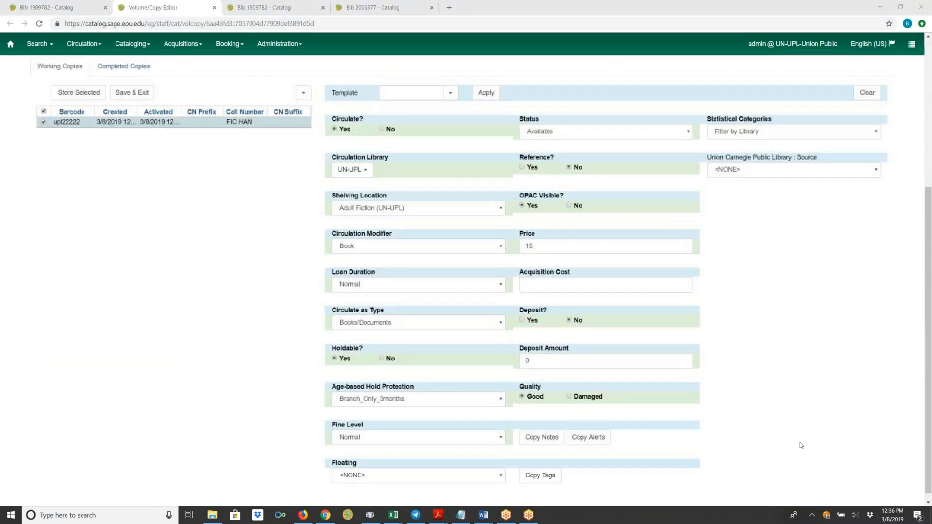
pyautogui.scroll(5, 799, 442)
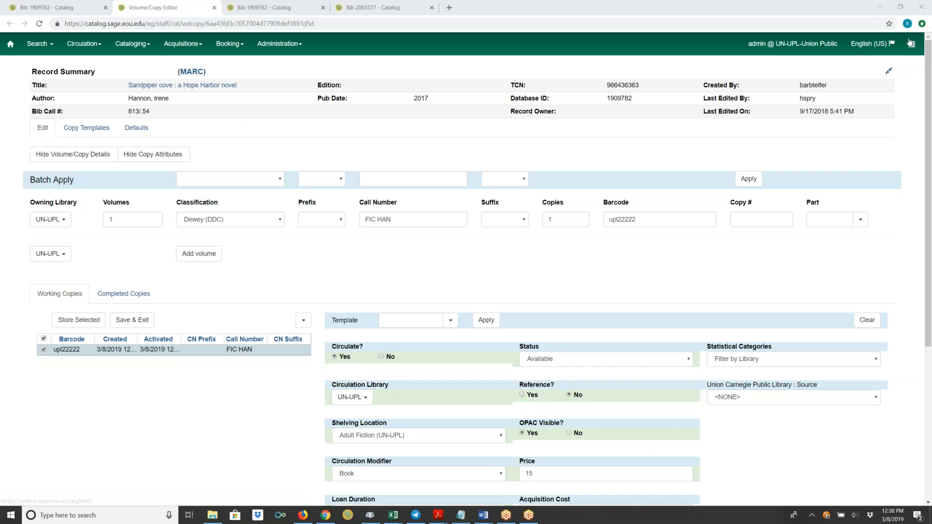
# - Take the browser window out of full size and resize it to cover most of the screen
pyautogui.click(900, 8)
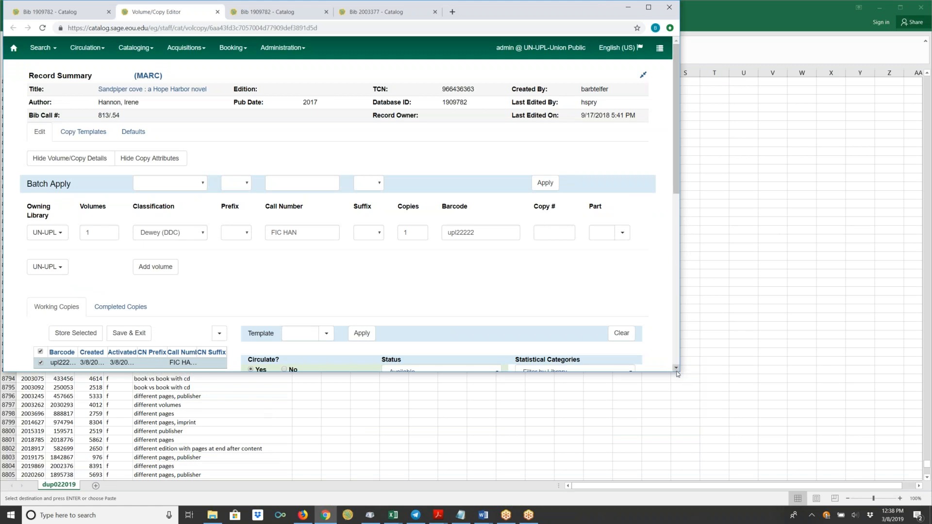
pyautogui.moveTo(682, 374); pyautogui.dragTo(839, 440)
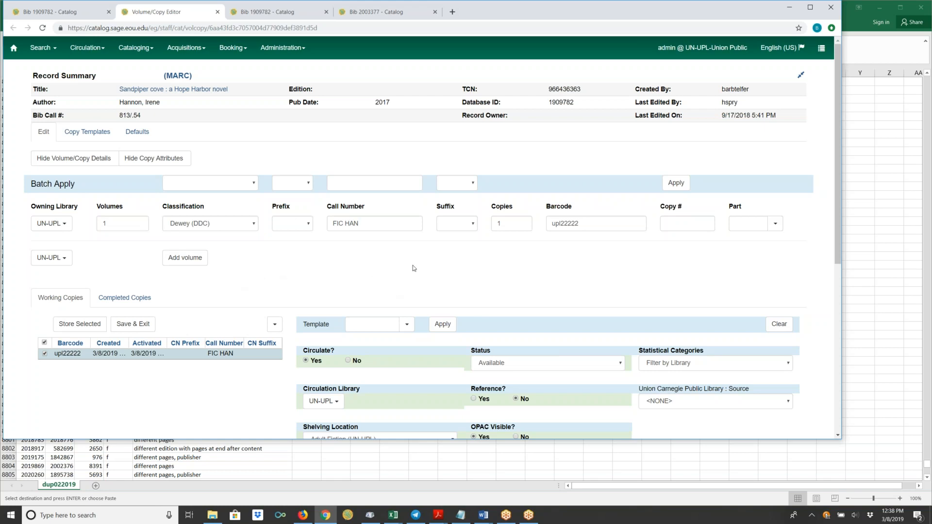
pyautogui.moveTo(836, 242)
pyautogui.mouseDown()
pyautogui.moveTo(838, 348)
pyautogui.moveTo(825, 431)
pyautogui.moveTo(849, 235)
pyautogui.mouseUp()
pyautogui.click(923, 377)
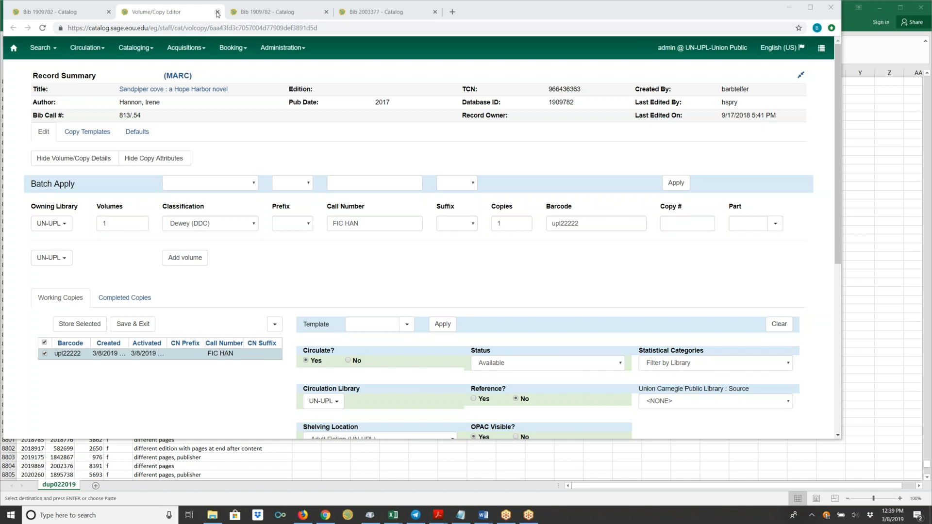
# - Close the Volume/Copy Editor without saving and return to the record's holdings
pyautogui.click(217, 13)
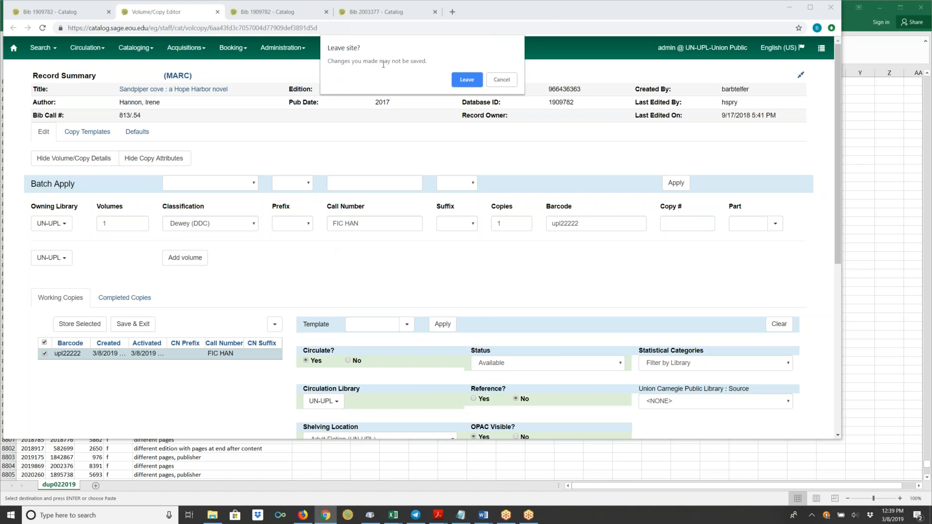
pyautogui.click(467, 80)
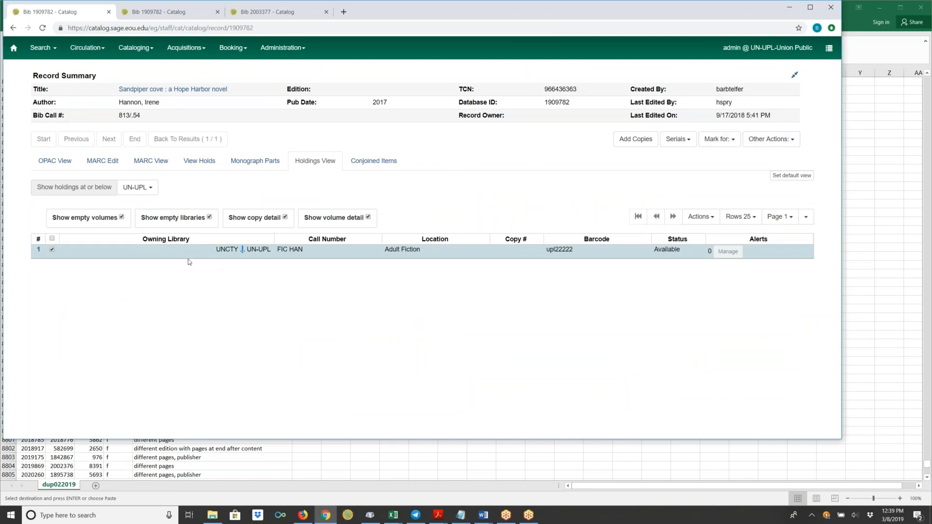
# - Inspect the record's Mark for and Other Actions options, and return to its OPAC view
pyautogui.click(730, 140)
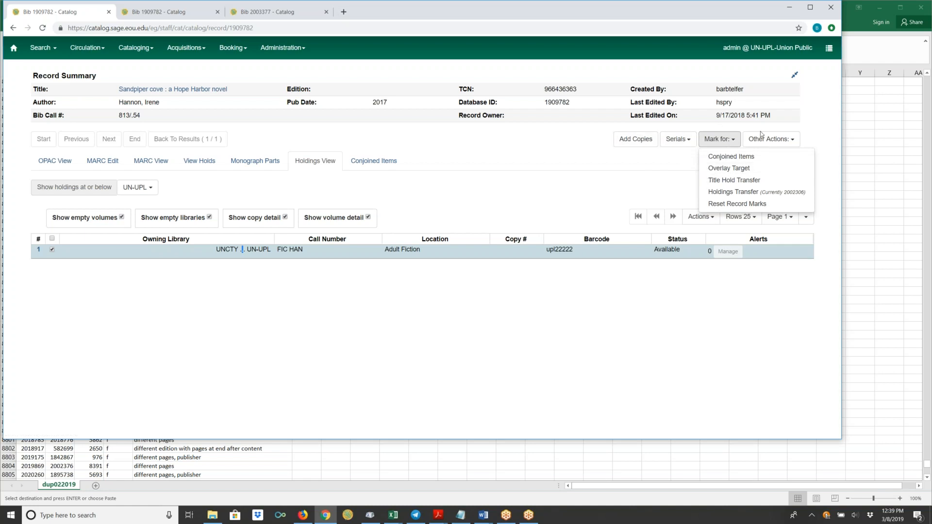
pyautogui.click(780, 140)
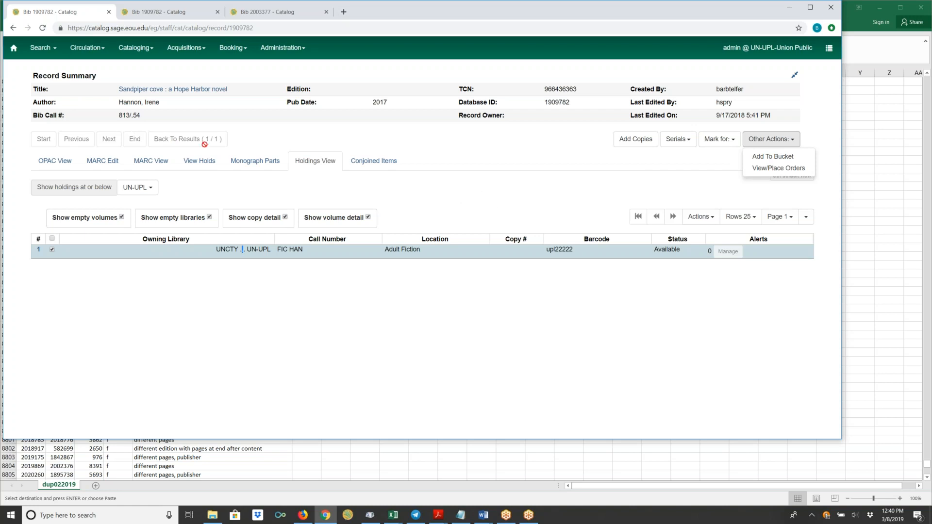
pyautogui.click(489, 164)
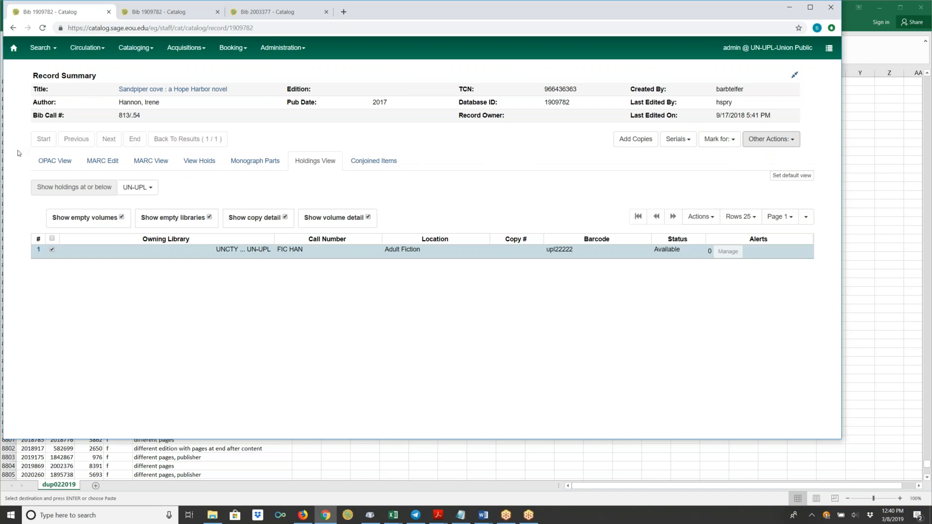
pyautogui.click(48, 165)
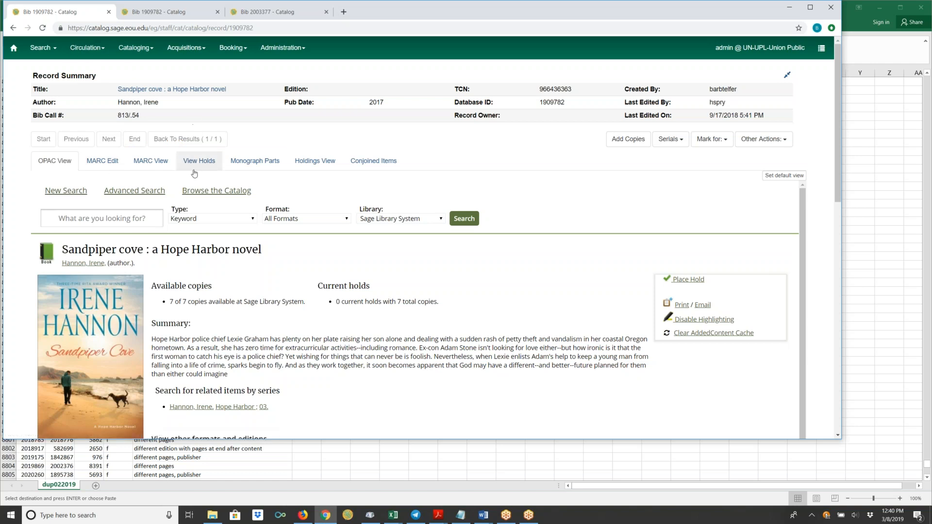
# - Open the new MARC record page, discarding the current view, review the available MARC templates, and return to the staff home page
pyautogui.click(134, 48)
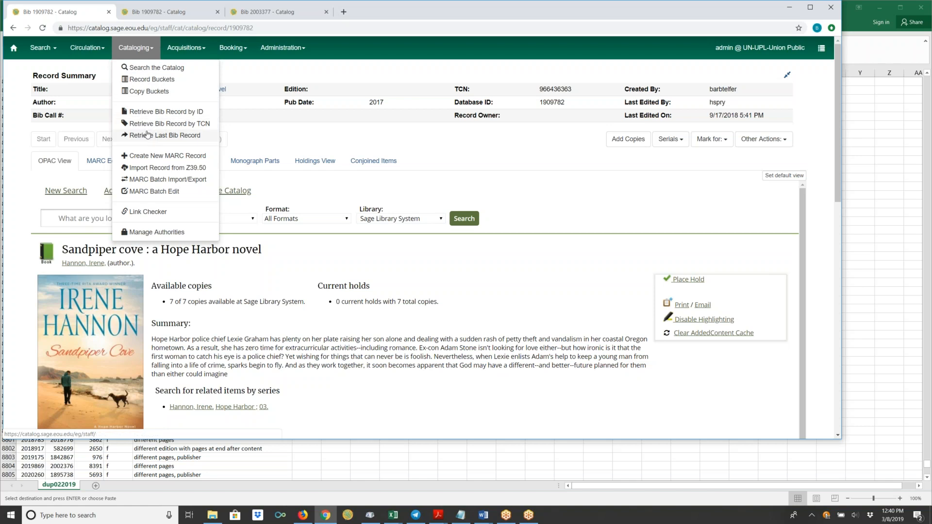
pyautogui.click(157, 156)
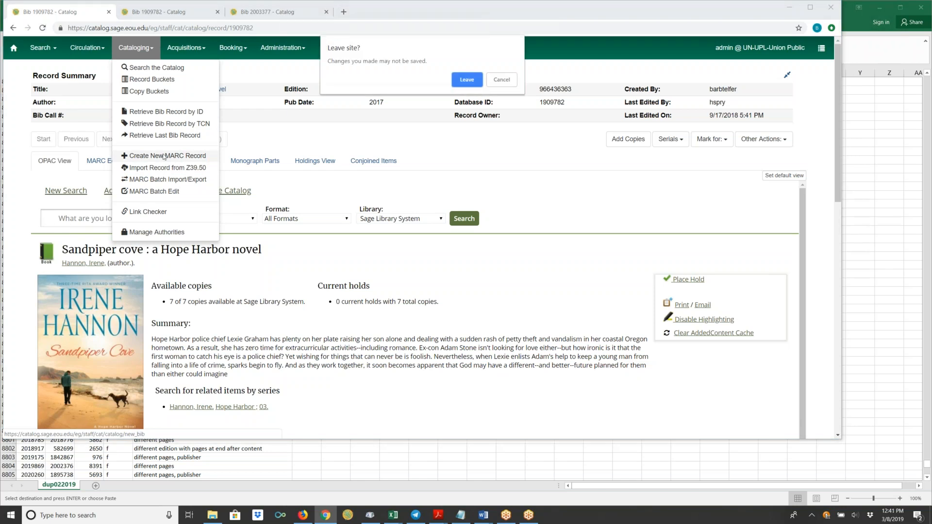
pyautogui.click(467, 80)
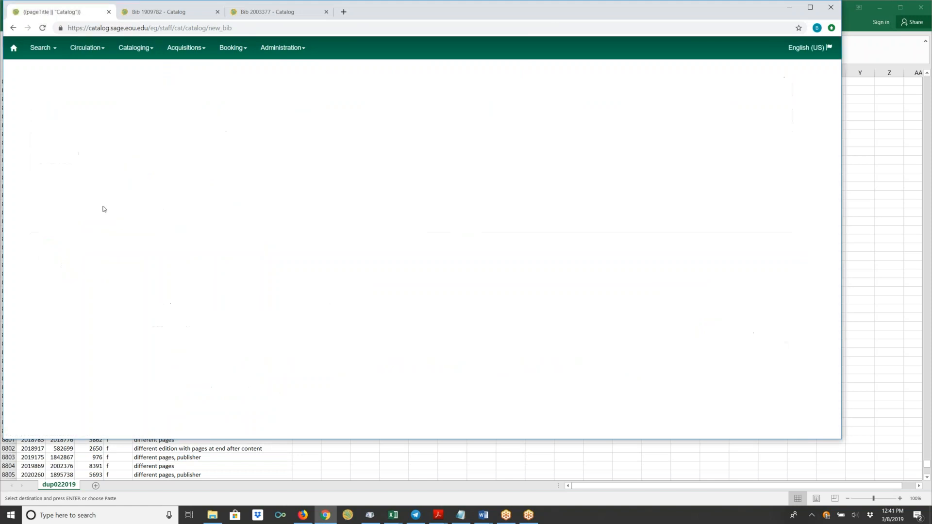
pyautogui.click(172, 76)
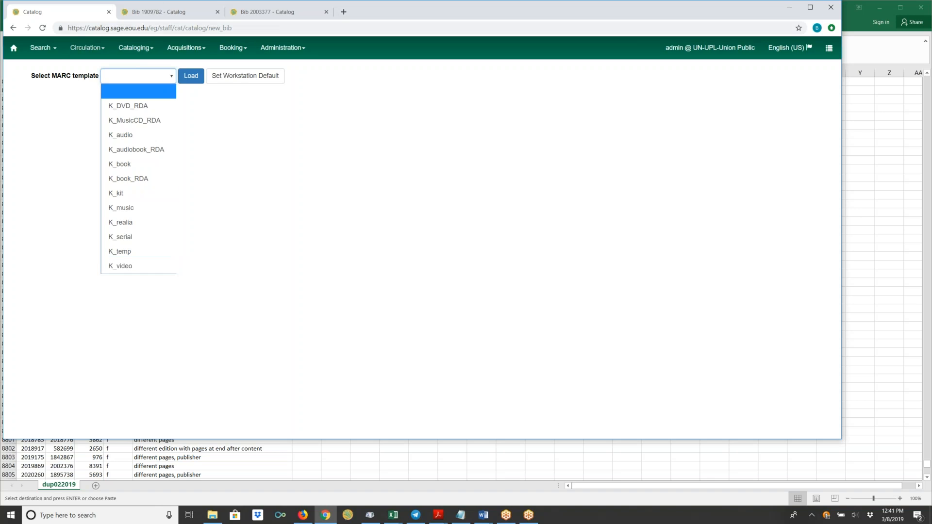
pyautogui.click(13, 49)
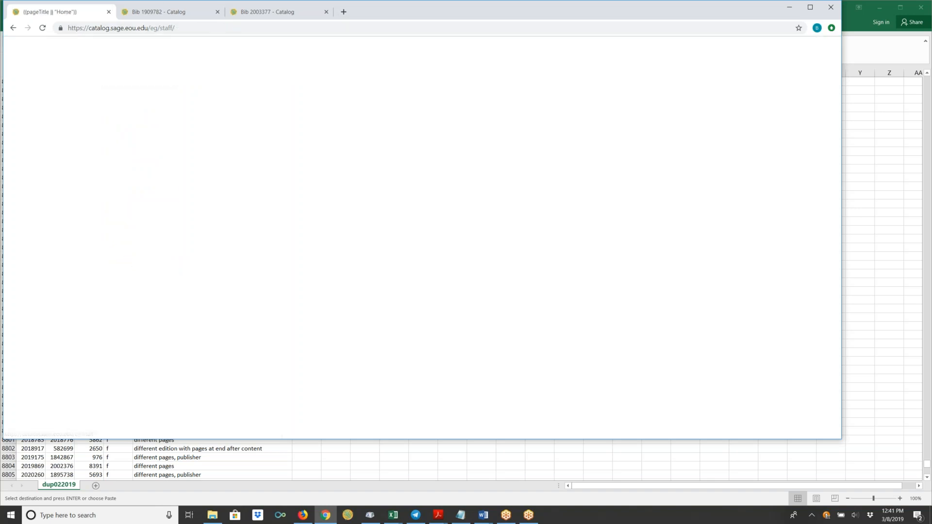
pyautogui.click(138, 48)
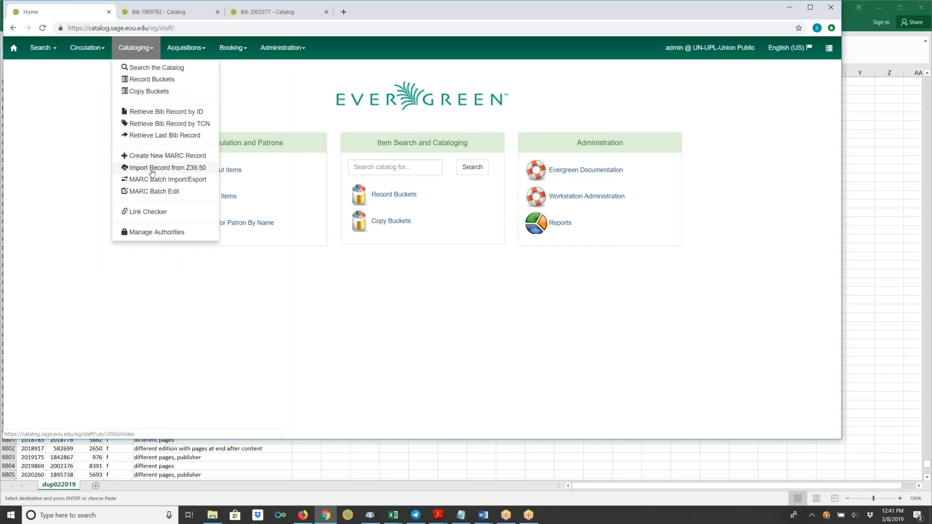
pyautogui.click(151, 169)
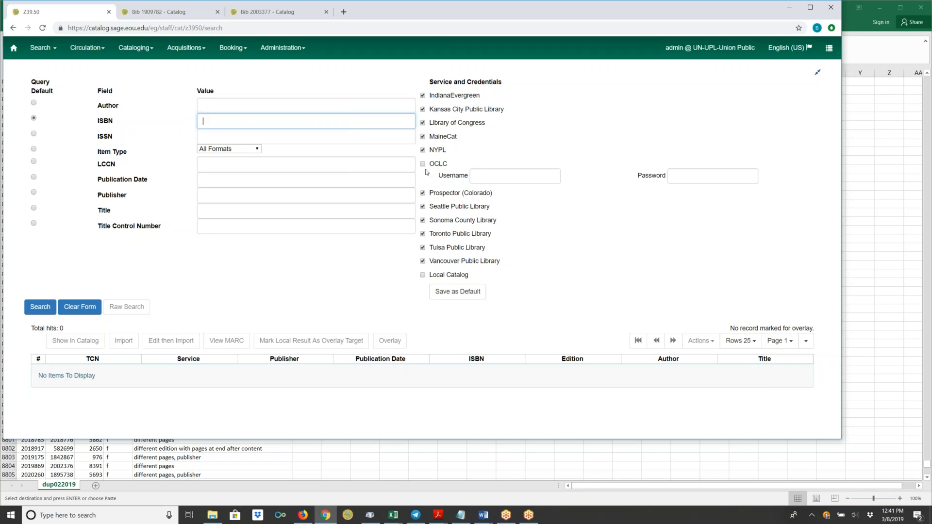
pyautogui.click(422, 261)
pyautogui.write('867')
pyautogui.press('BackSpace')
pyautogui.write('97808007257')
pyautogui.press('BackSpace')
pyautogui.press('BackSpace')
pyautogui.write('7543')
pyautogui.press('Return')
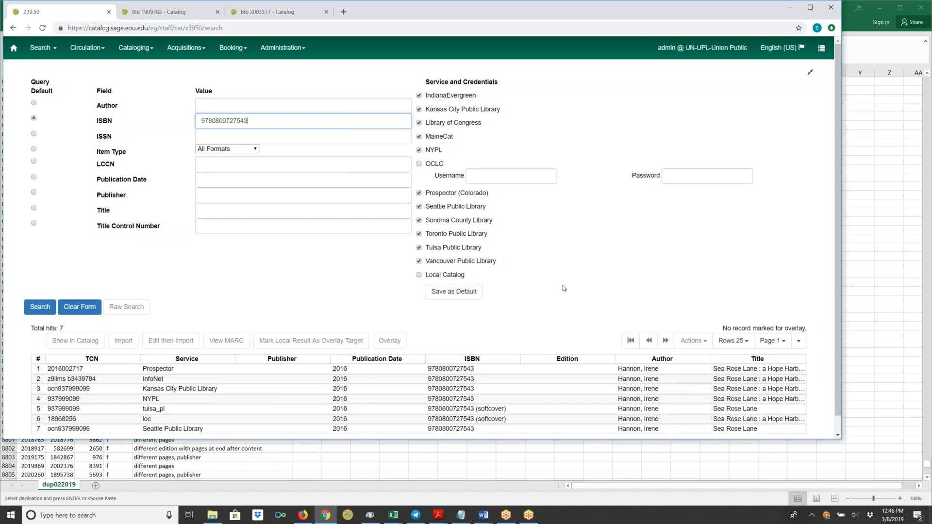
# - Look over the Z39.50 search results and clear the search form
pyautogui.scroll(-1, 563, 288)
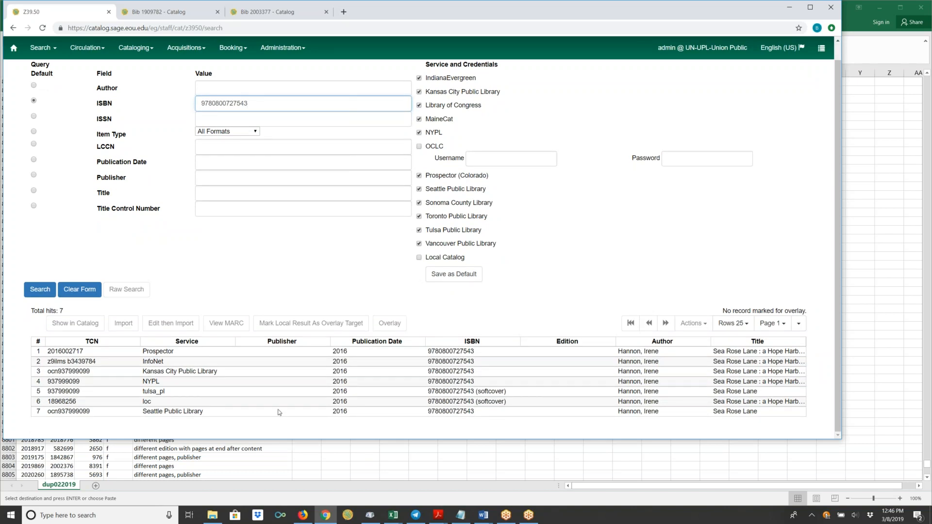
pyautogui.moveTo(196, 343); pyautogui.dragTo(230, 339)
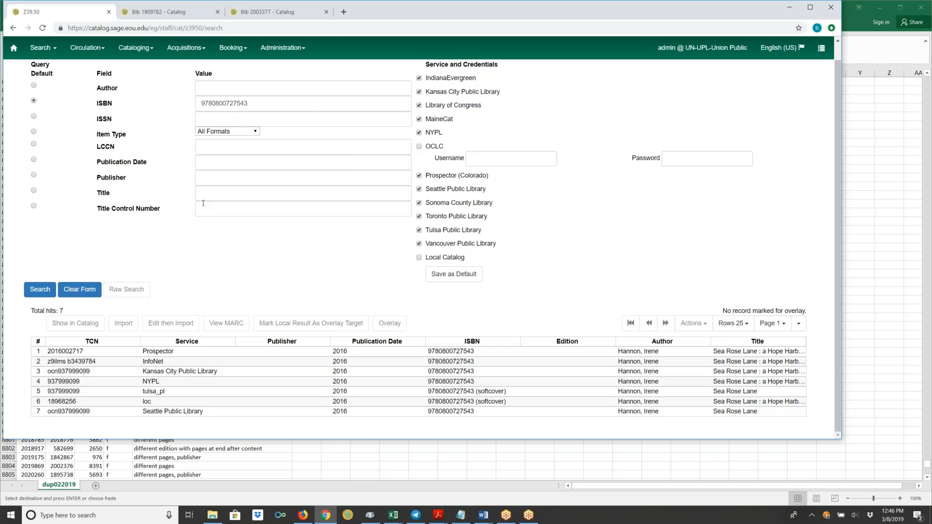
pyautogui.click(83, 290)
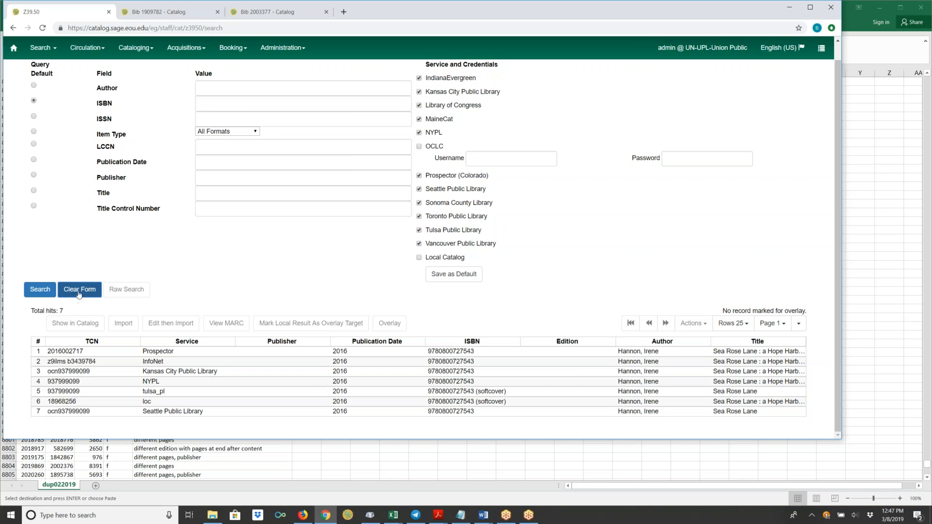
pyautogui.click(203, 102)
pyautogui.click(203, 105)
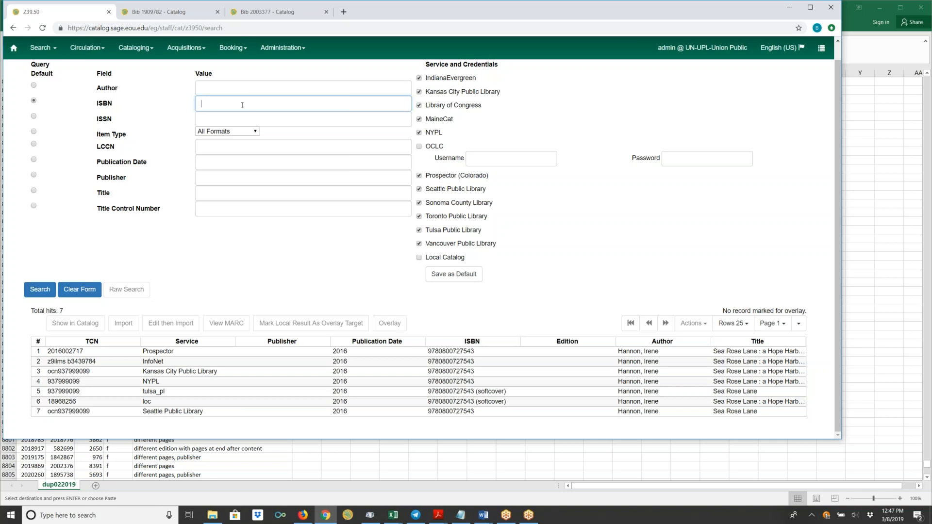
pyautogui.scroll(1, 306, 170)
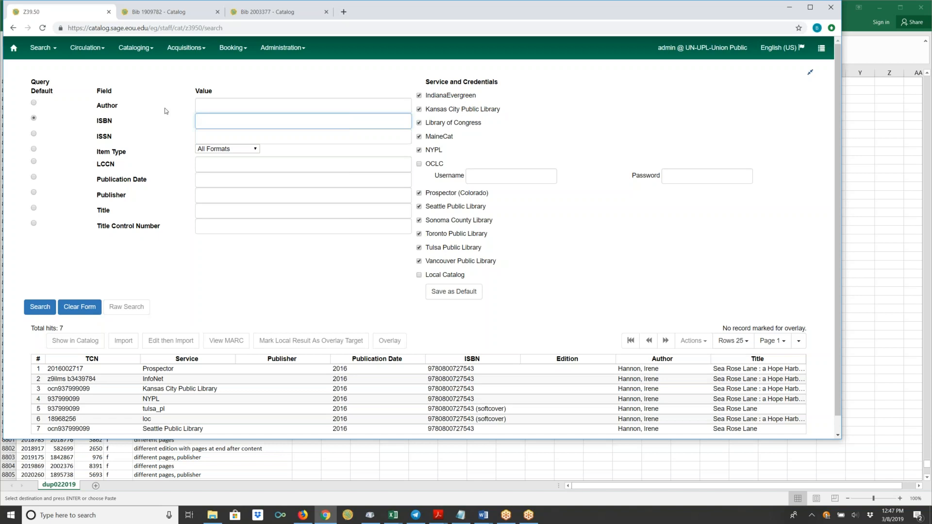
# - Open MARC Batch Import/Export and examine the MARC file upload form and the remaining cataloging options
pyautogui.click(135, 48)
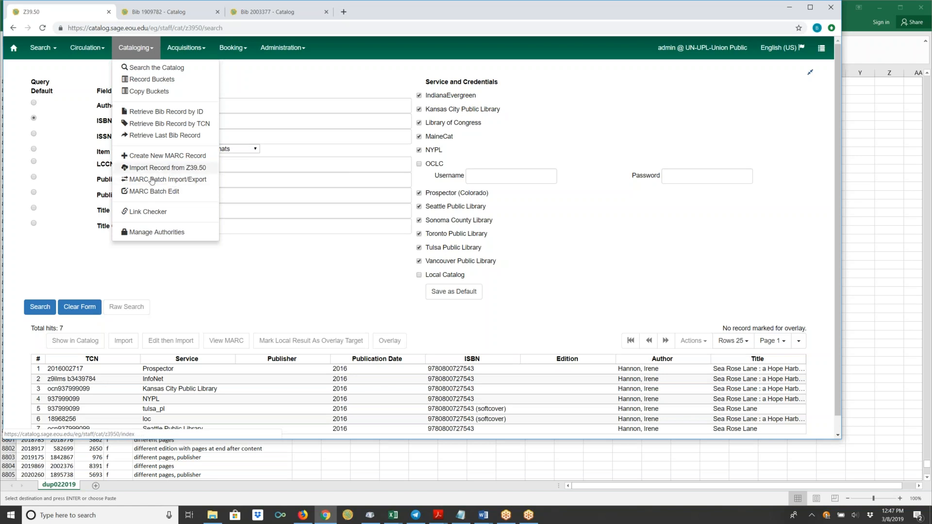
pyautogui.click(148, 183)
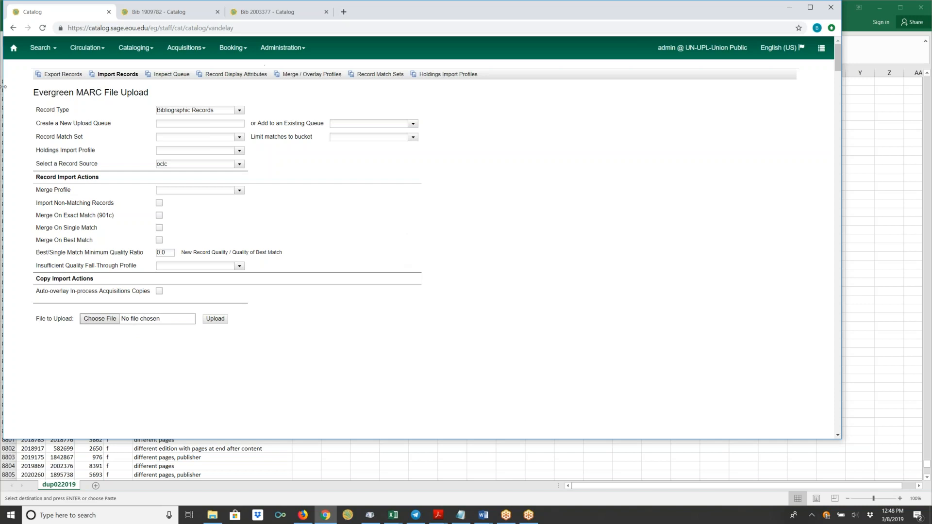
pyautogui.click(130, 50)
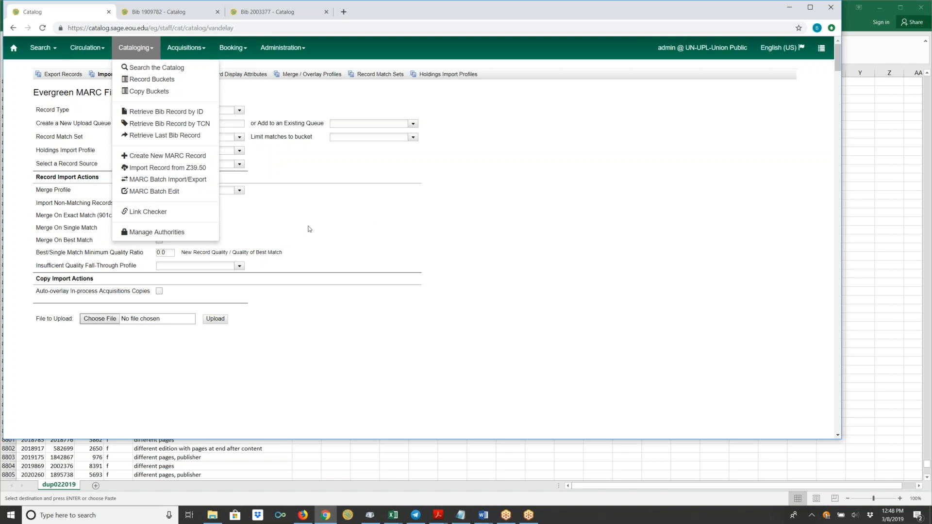
pyautogui.click(130, 49)
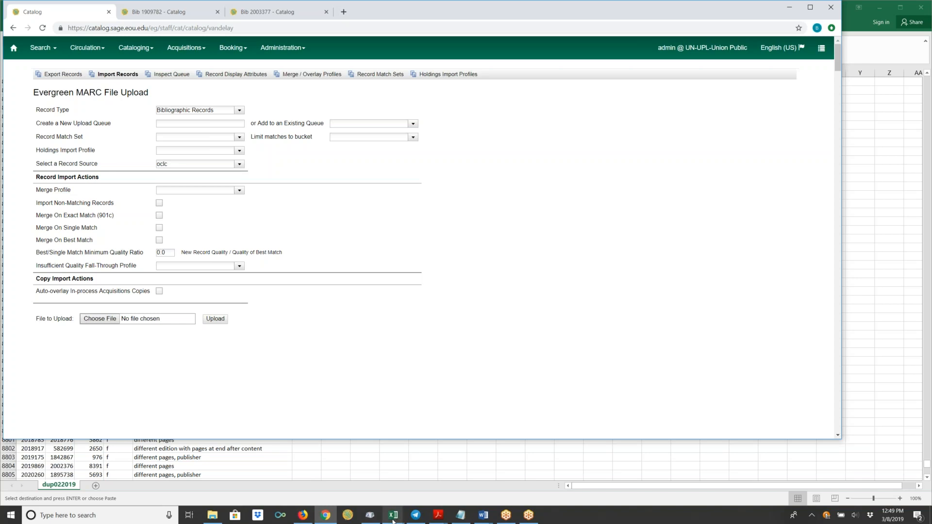
# - Copy the barcode in cell A2 of the EOUSageItems Excel workbook and switch back to the catalog in Chrome
pyautogui.moveTo(392, 518)
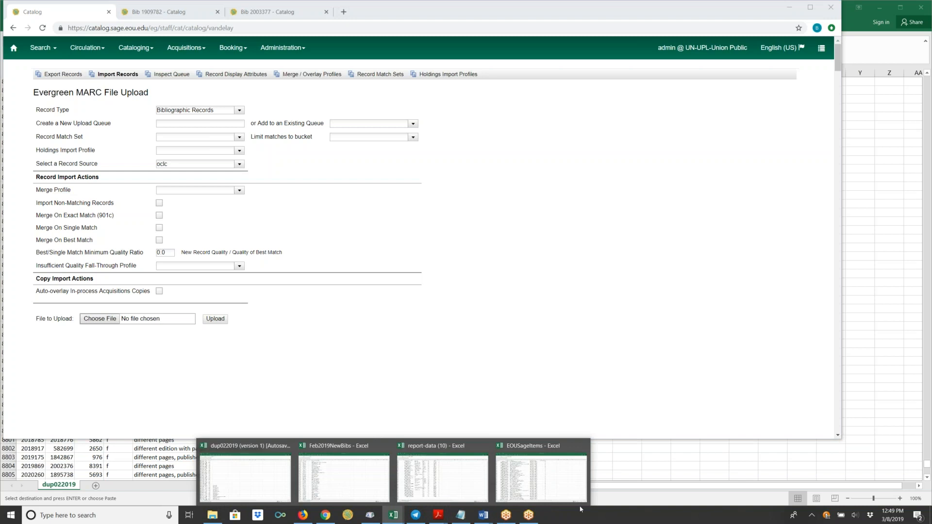
pyautogui.click(546, 495)
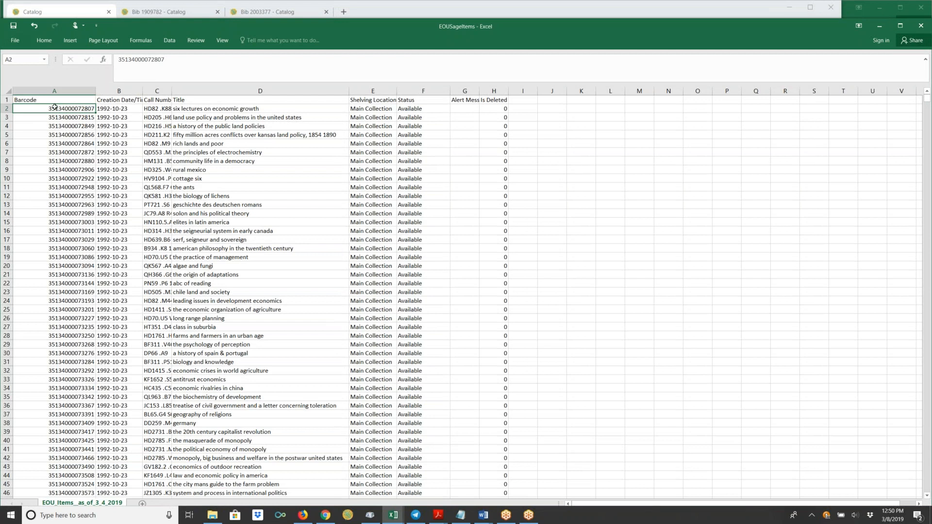
pyautogui.hotkey('ctrl', 'c')
pyautogui.click(327, 516)
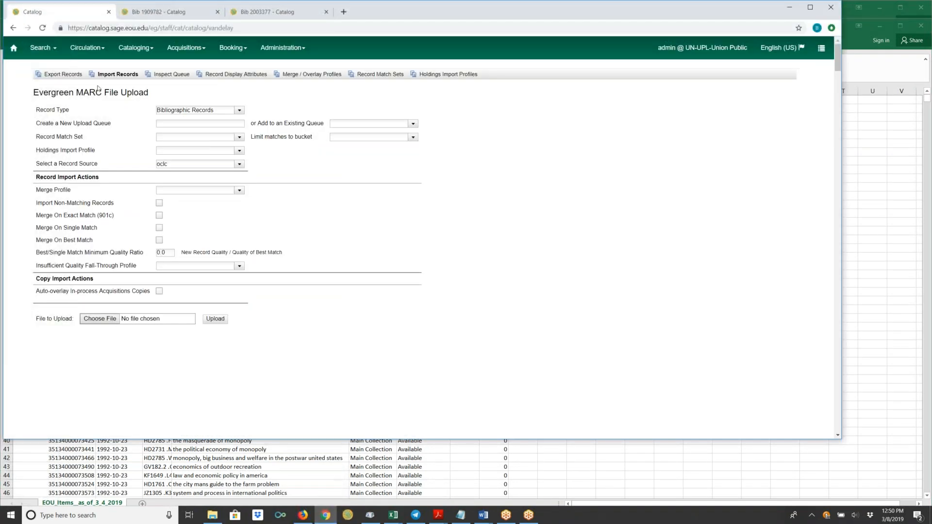
pyautogui.click(41, 49)
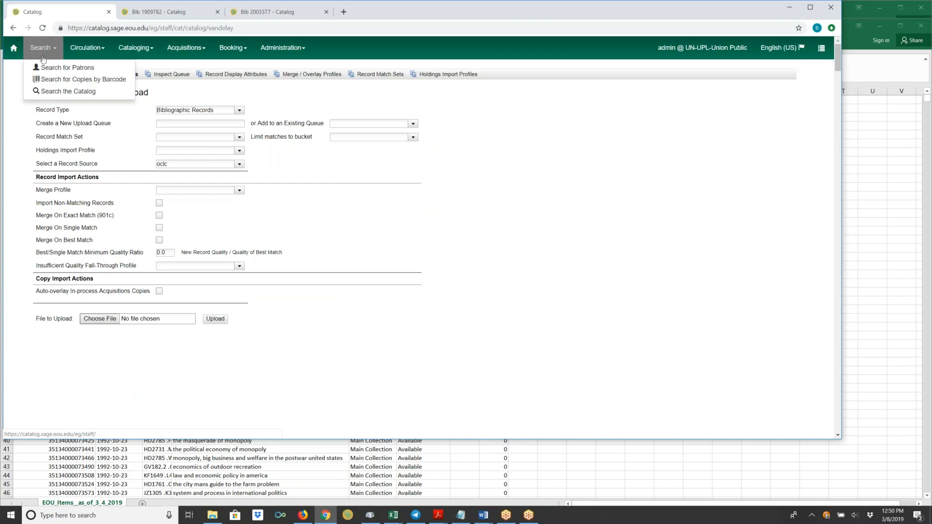
pyautogui.click(54, 80)
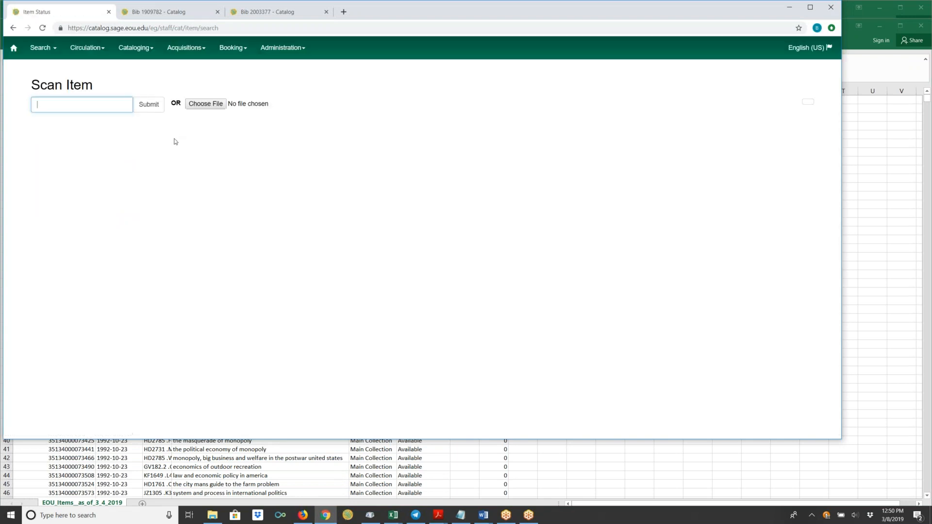
pyautogui.hotkey('ctrl', 'v')
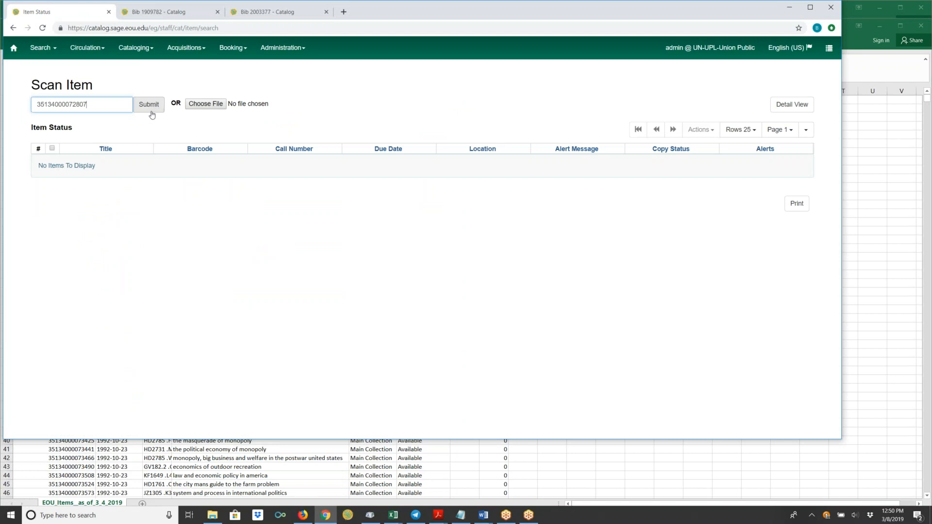
pyautogui.click(141, 112)
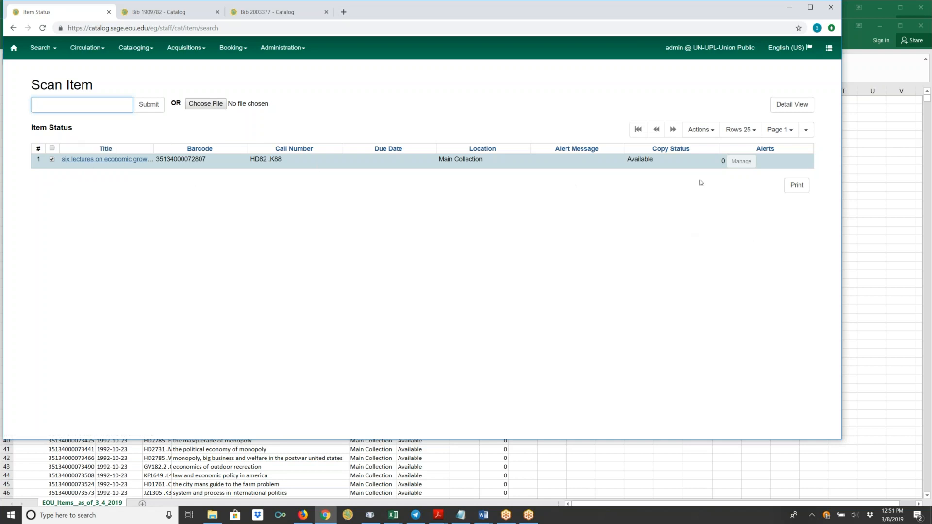
# - Delete the "six lectures on economic growth" copy from the catalog and confirm the permanent deletion
pyautogui.click(700, 130)
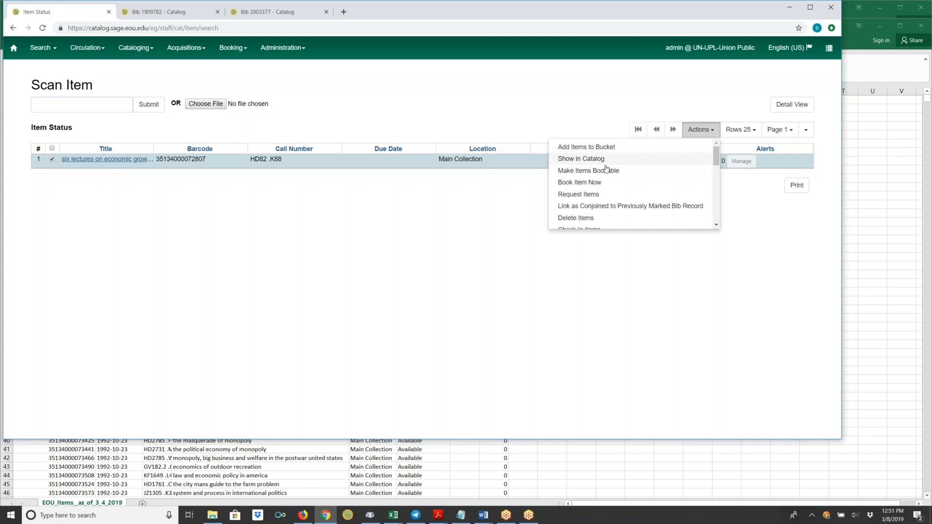
pyautogui.click(576, 218)
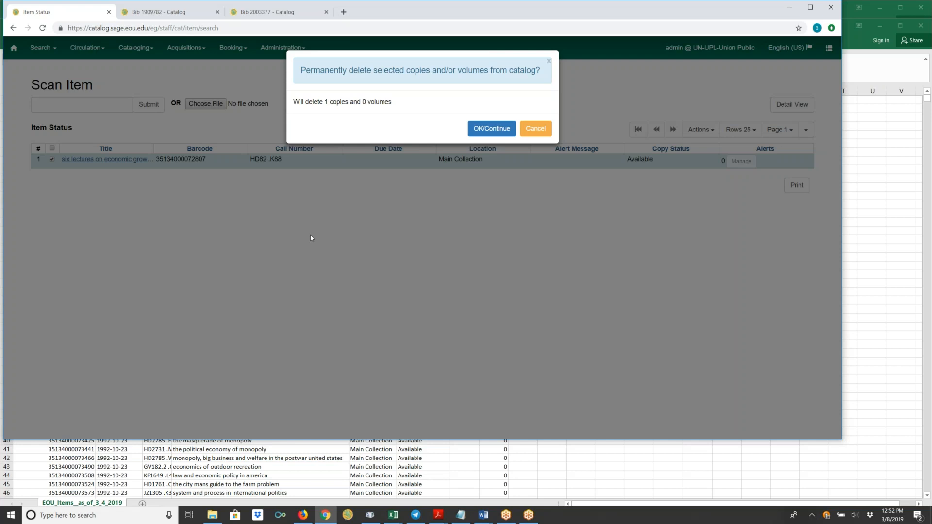
pyautogui.click(491, 128)
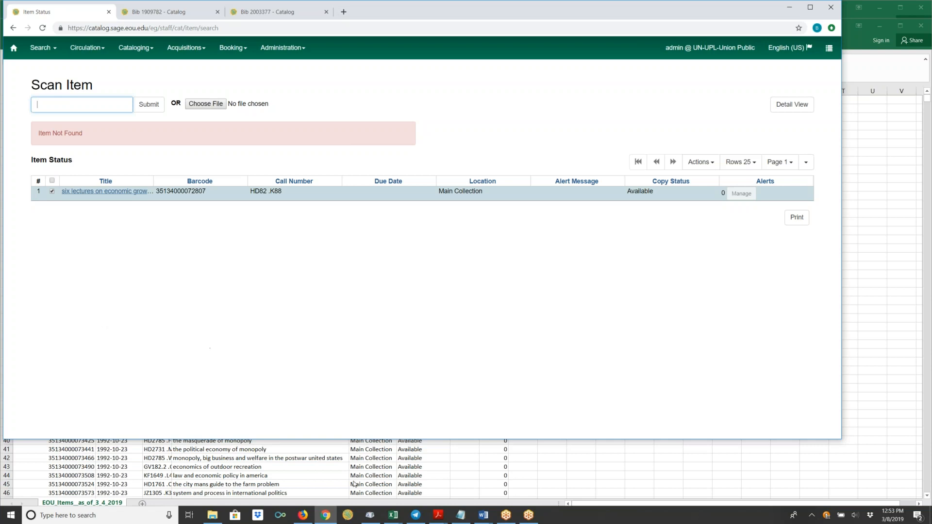
pyautogui.click(393, 514)
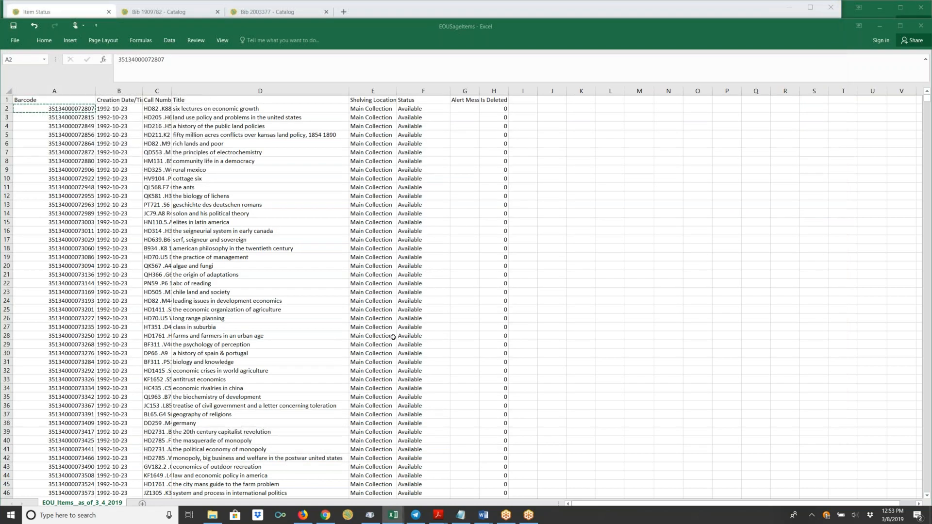
pyautogui.click(76, 120)
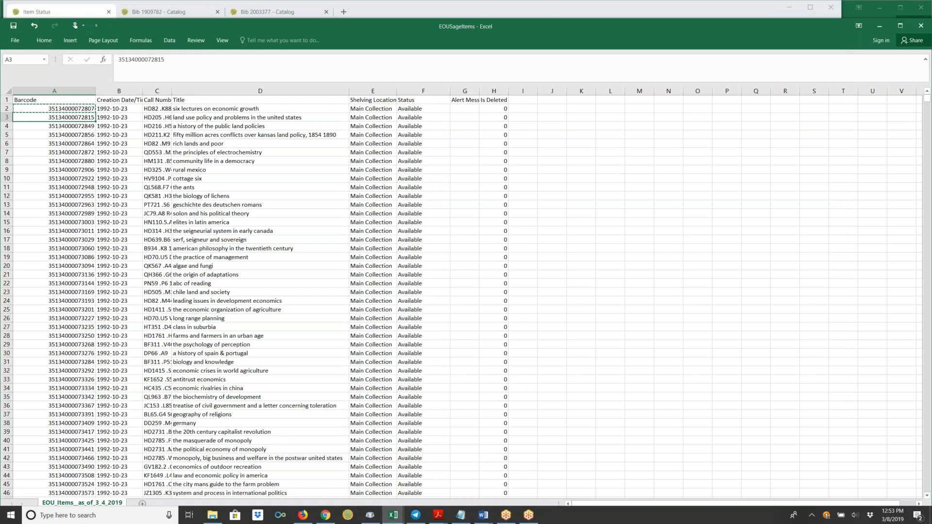
pyautogui.hotkey('ctrl', 'c')
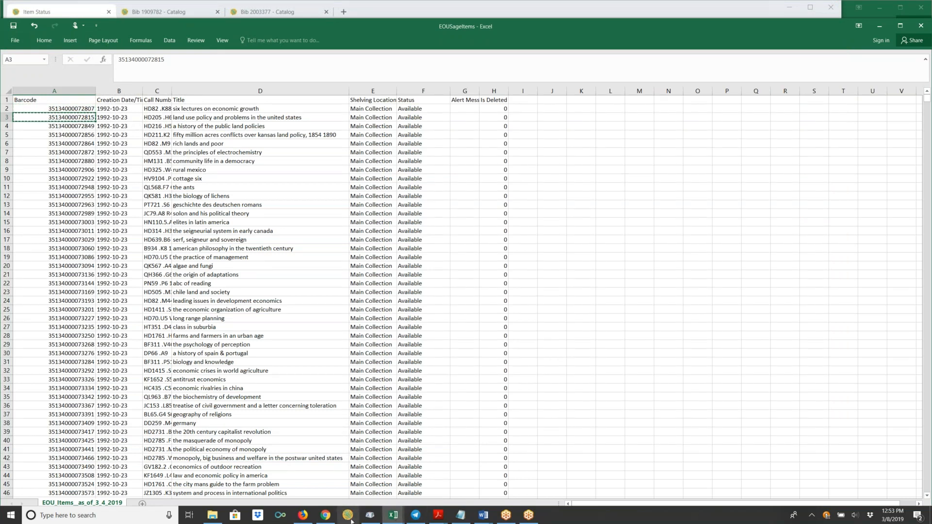
pyautogui.click(326, 518)
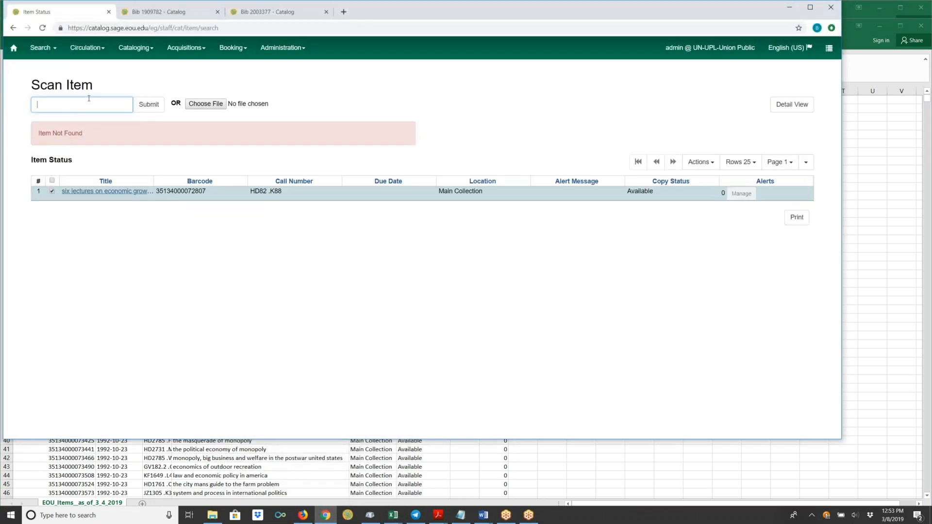
pyautogui.hotkey('ctrl', 'v')
pyautogui.click(147, 111)
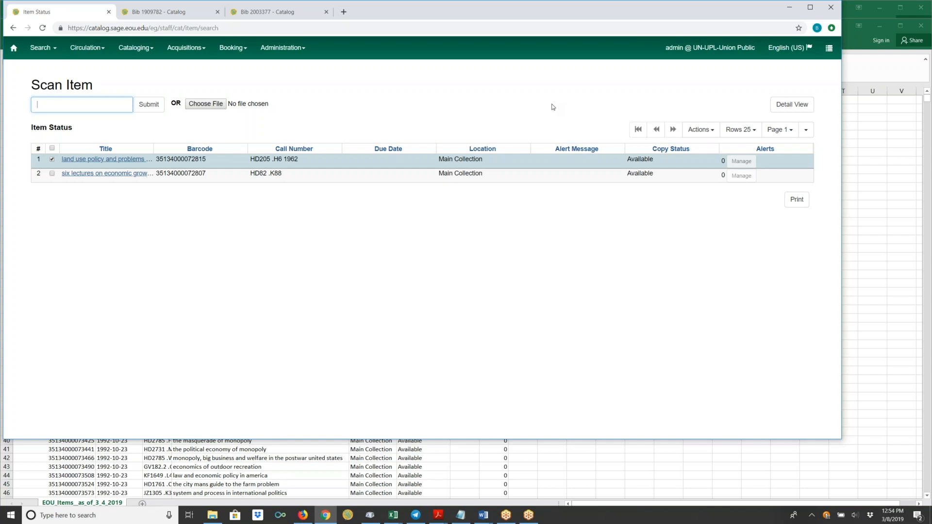
# - Delete the "land use policy and problems in the united states" copy from the catalog and confirm the permanent deletion
pyautogui.click(716, 127)
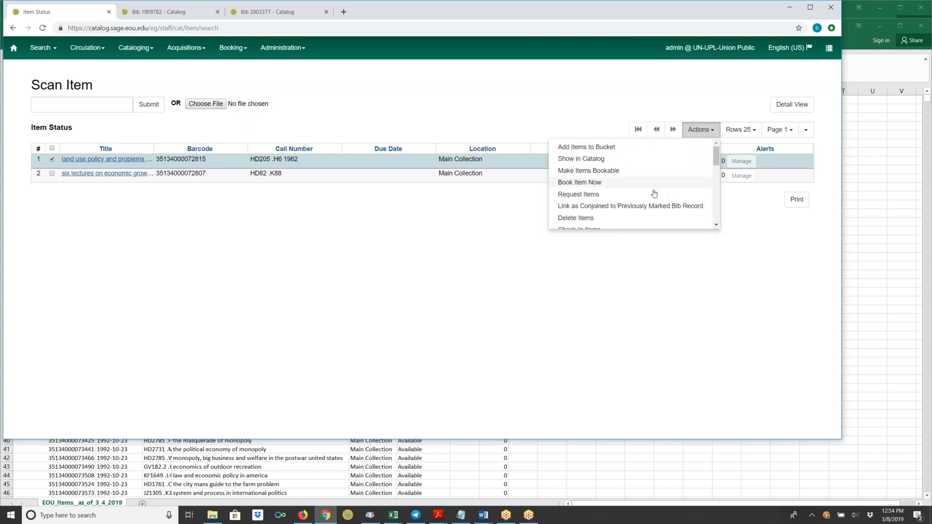
pyautogui.click(612, 218)
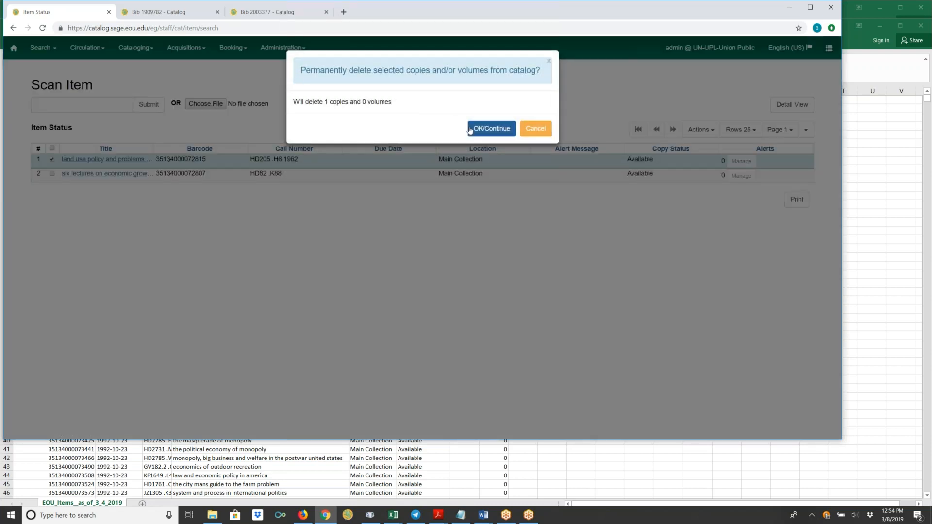
pyautogui.click(491, 130)
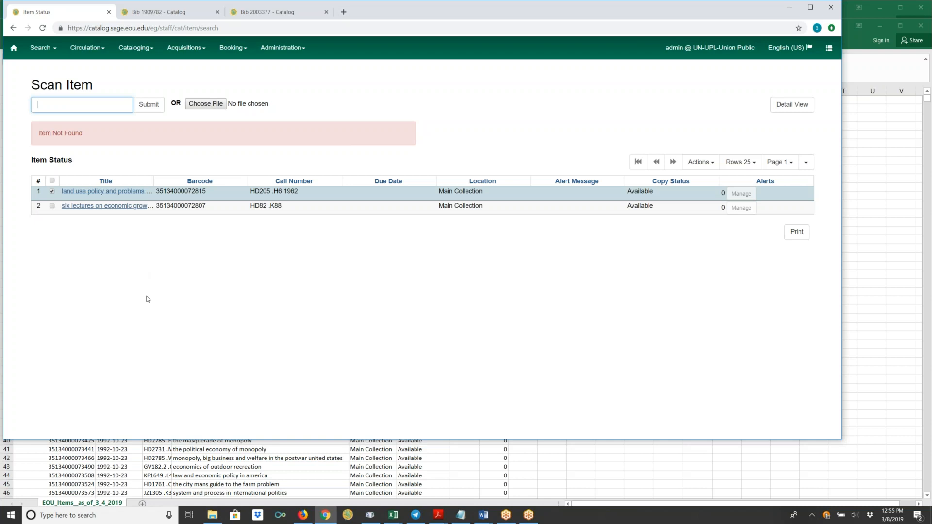
# - Open the "Sandpiper cove : a Hope Harbor novel" record for MARC editing and examine its fields down to the summary note
pyautogui.click(158, 5)
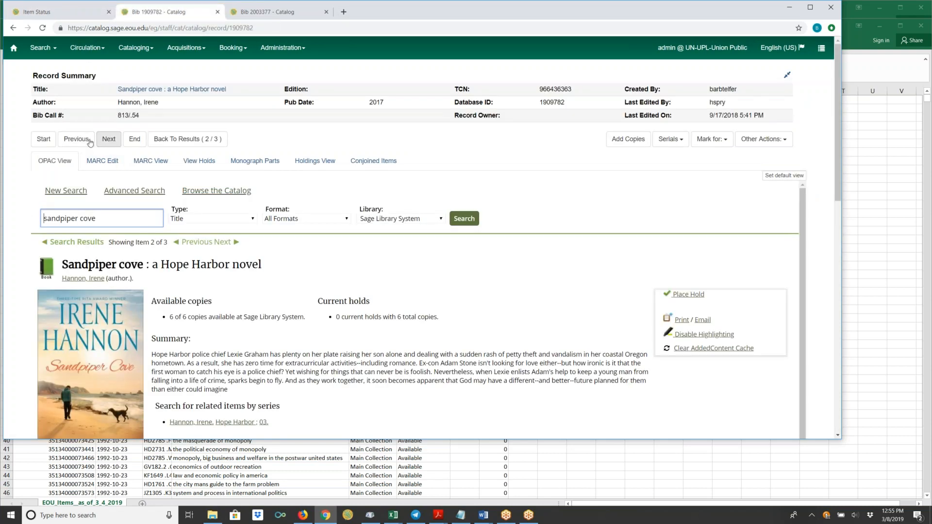
pyautogui.click(98, 164)
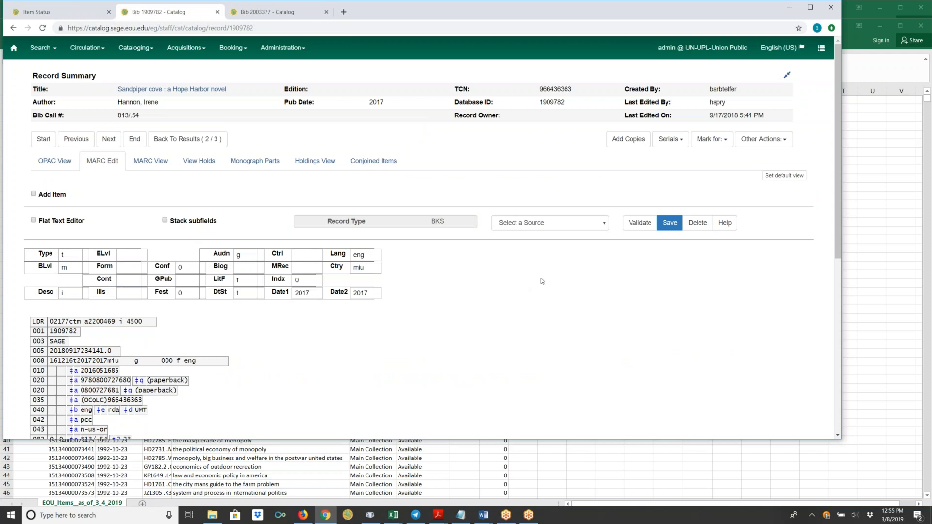
pyautogui.scroll(-5, 542, 281)
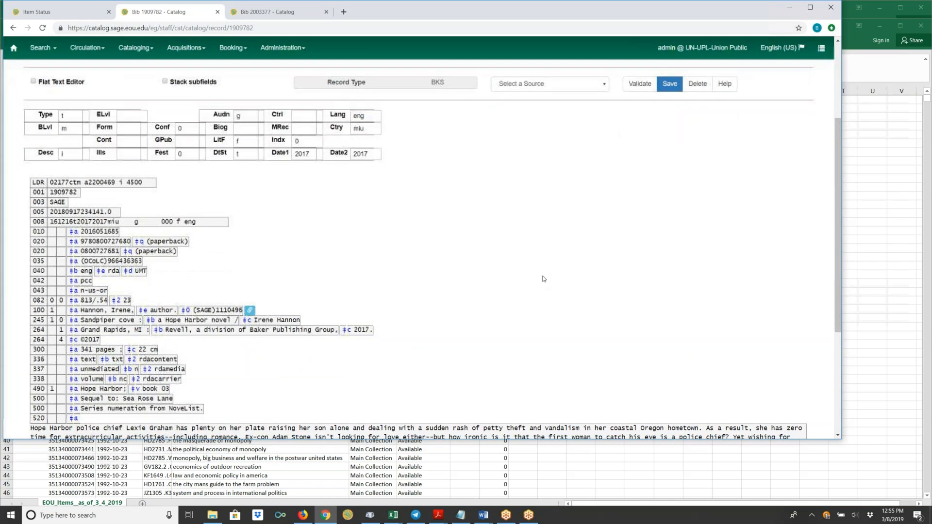
pyautogui.scroll(2, 534, 268)
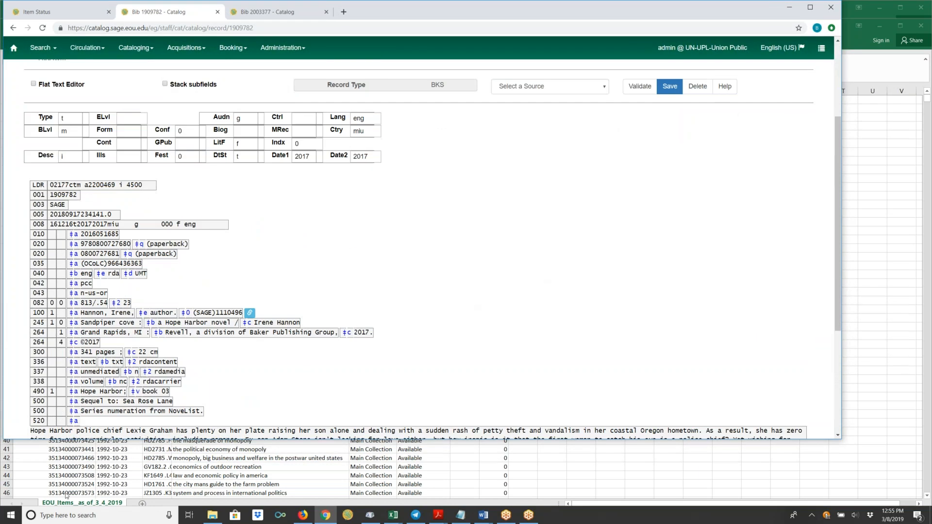
# - Search Windows for "character map" and launch the Character Map program
pyautogui.click(11, 516)
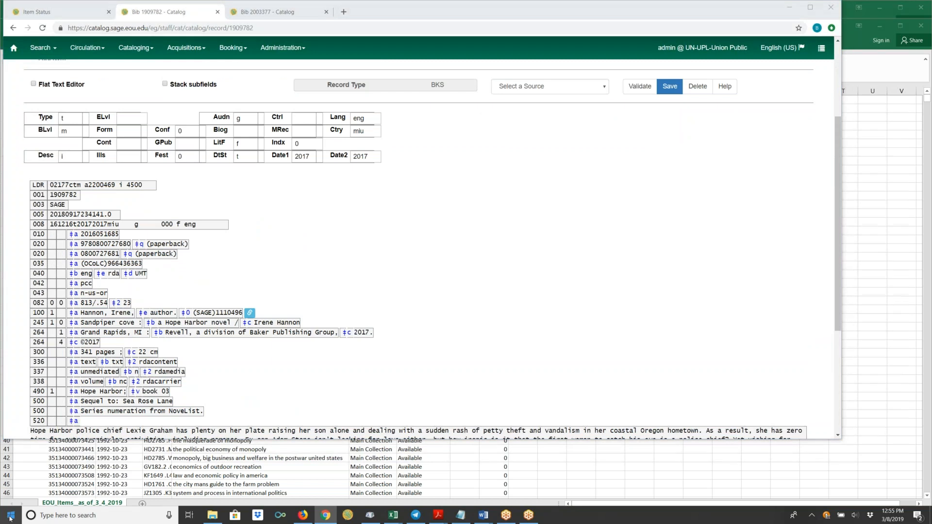
pyautogui.moveTo(38, 485)
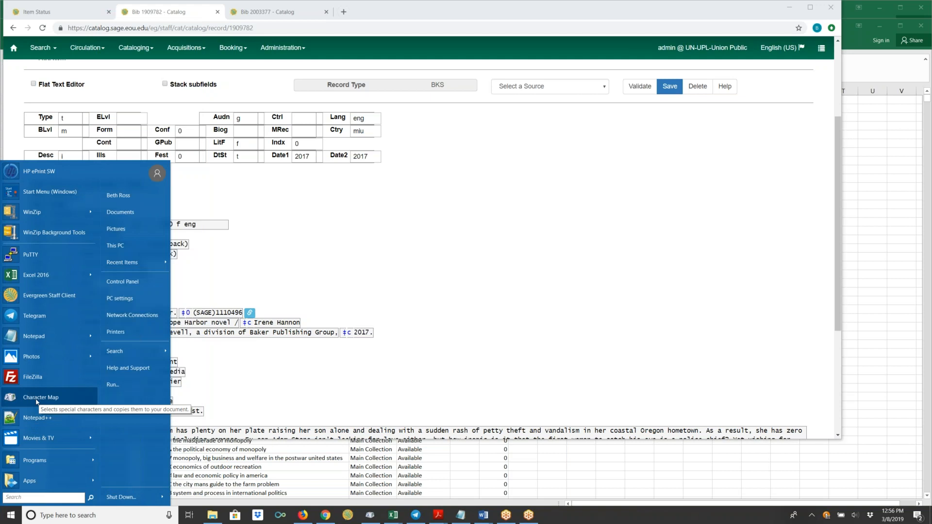
pyautogui.moveTo(37, 461)
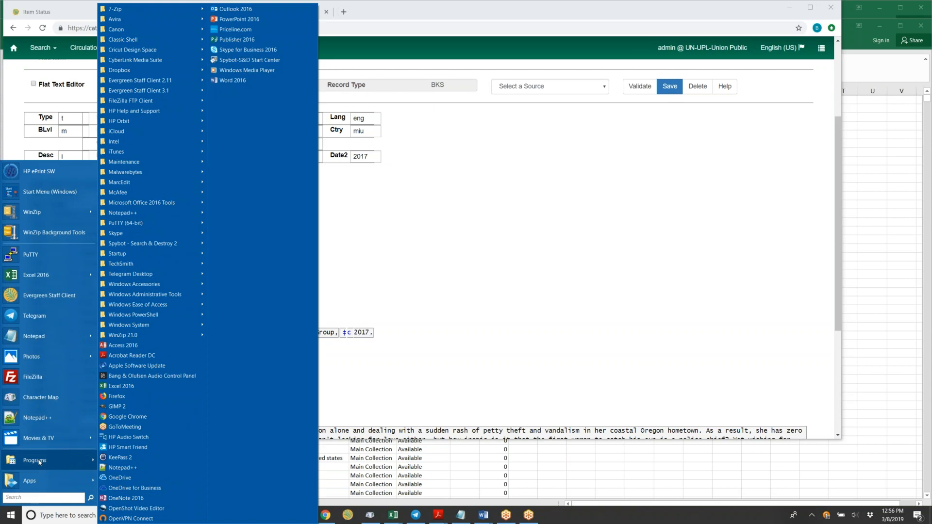
pyautogui.moveTo(138, 326)
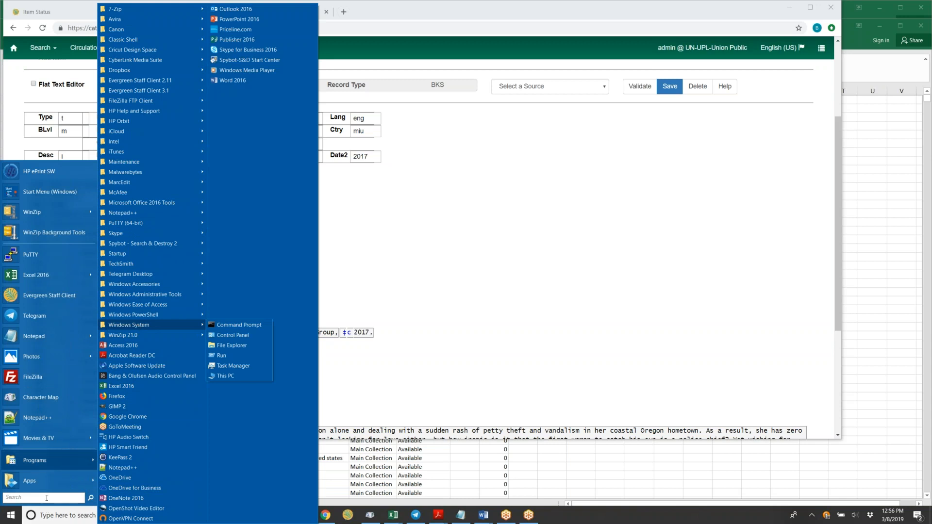
pyautogui.write('character map')
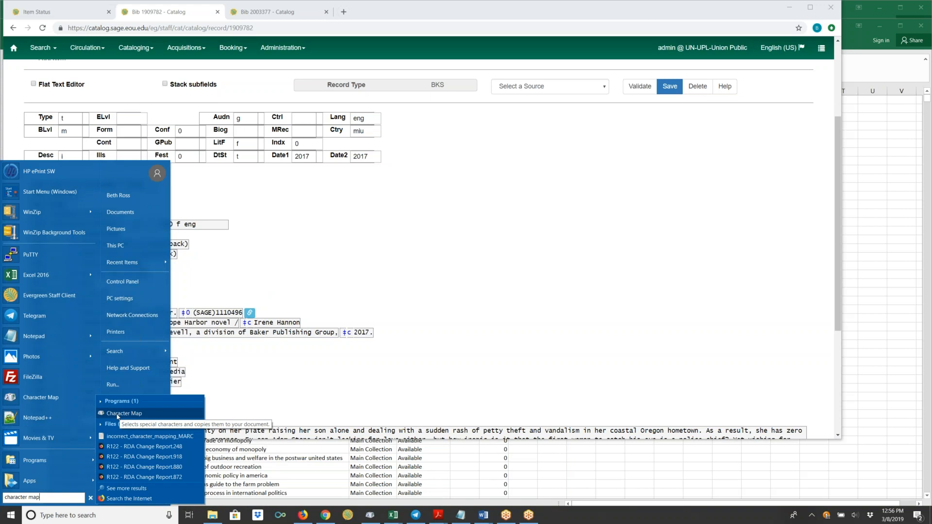
pyautogui.click(117, 413)
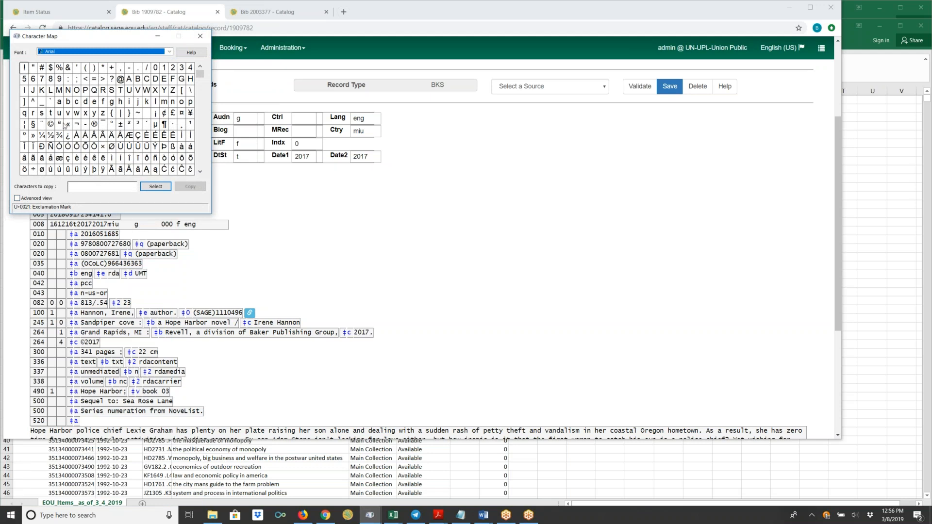
# - Copy the copyright sign (©) from the Arial character set and close Character Map
pyautogui.click(51, 123)
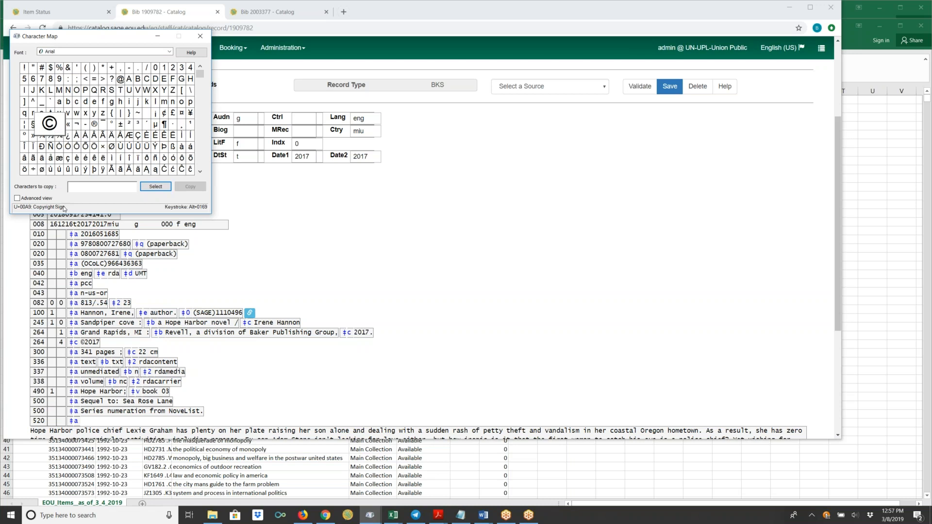
pyautogui.click(155, 187)
pyautogui.click(189, 190)
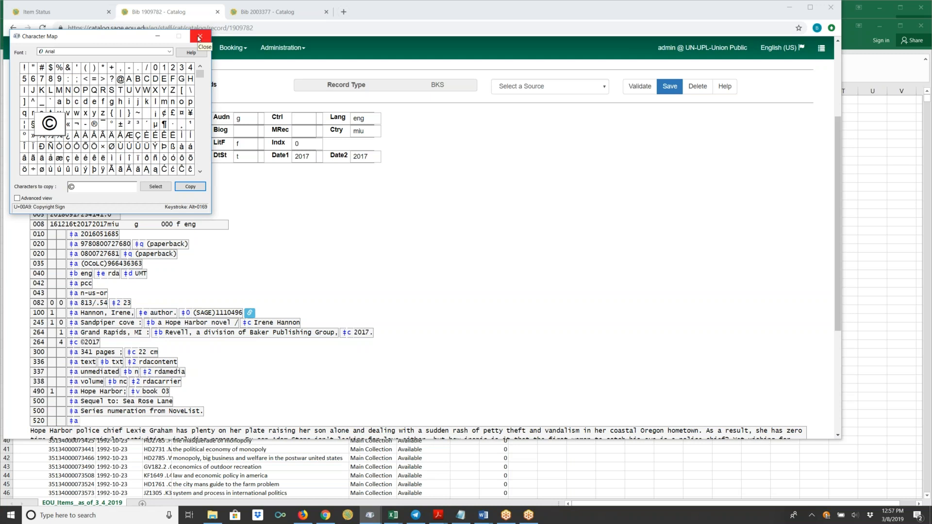
pyautogui.click(199, 38)
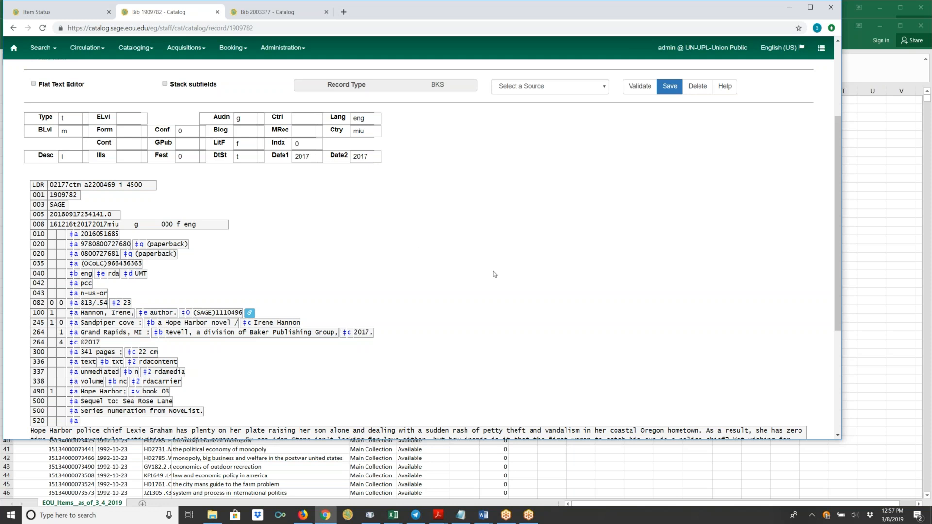
pyautogui.scroll(-2, 492, 281)
pyautogui.scroll(-2, 492, 281)
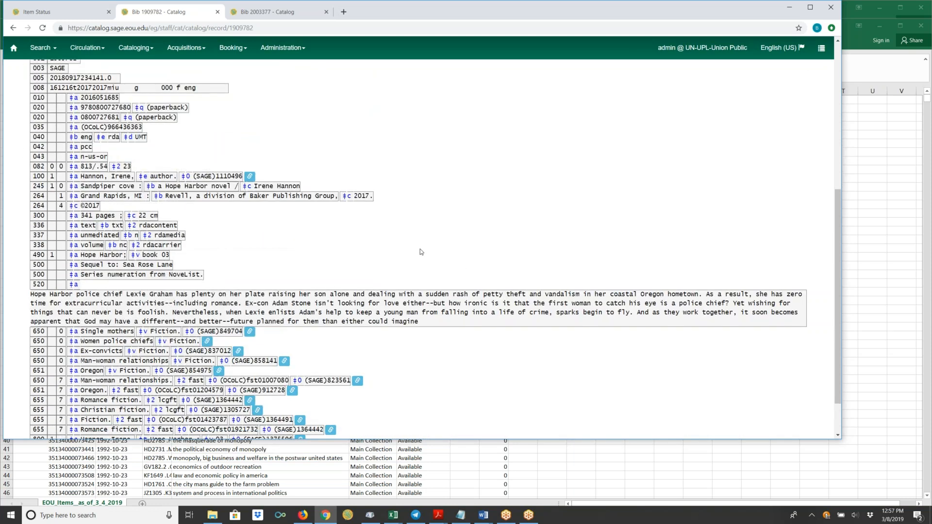
pyautogui.scroll(-1, 422, 252)
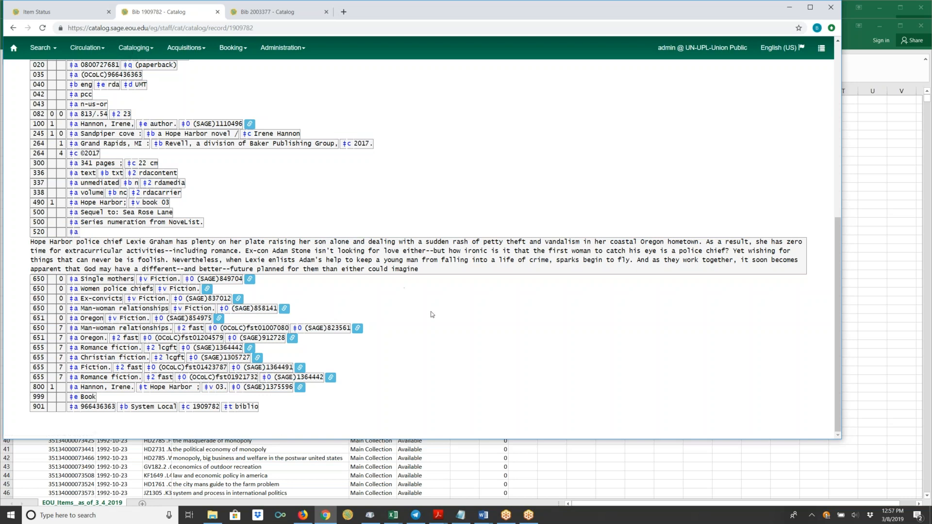
pyautogui.scroll(4, 427, 205)
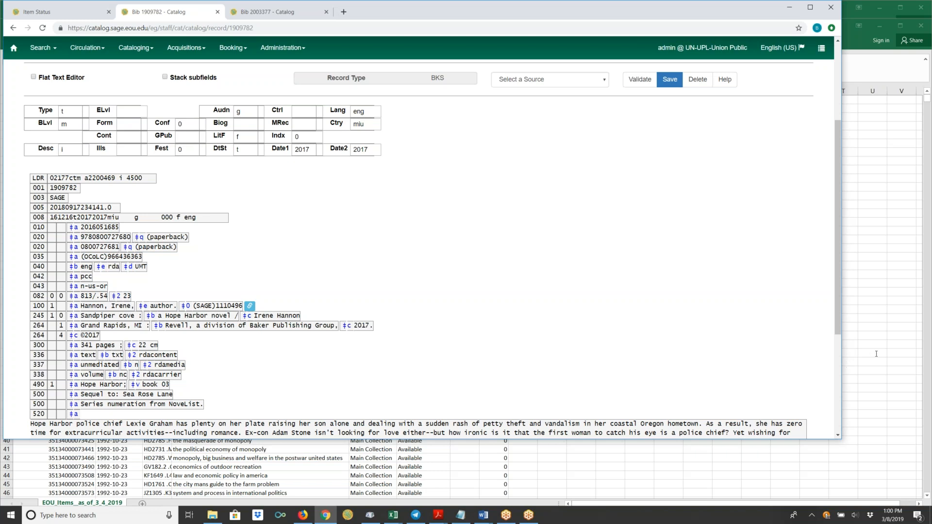
pyautogui.click(930, 346)
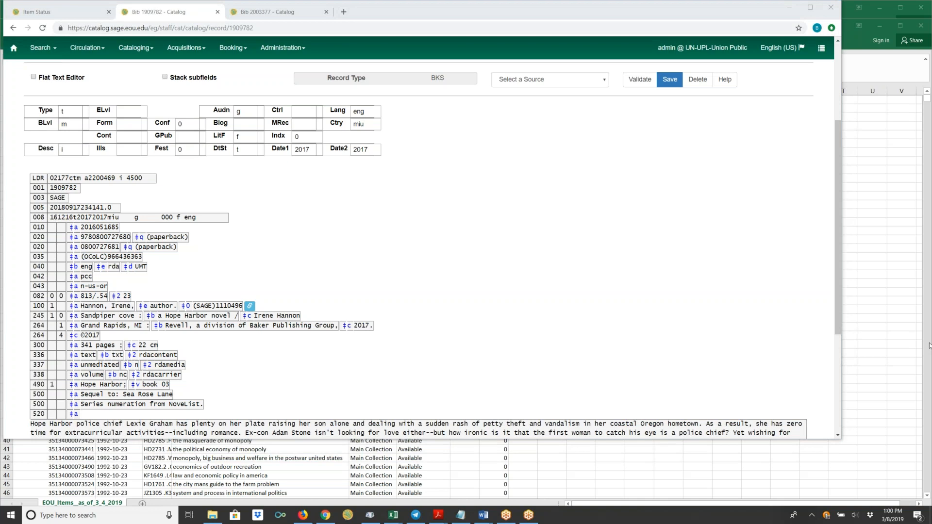